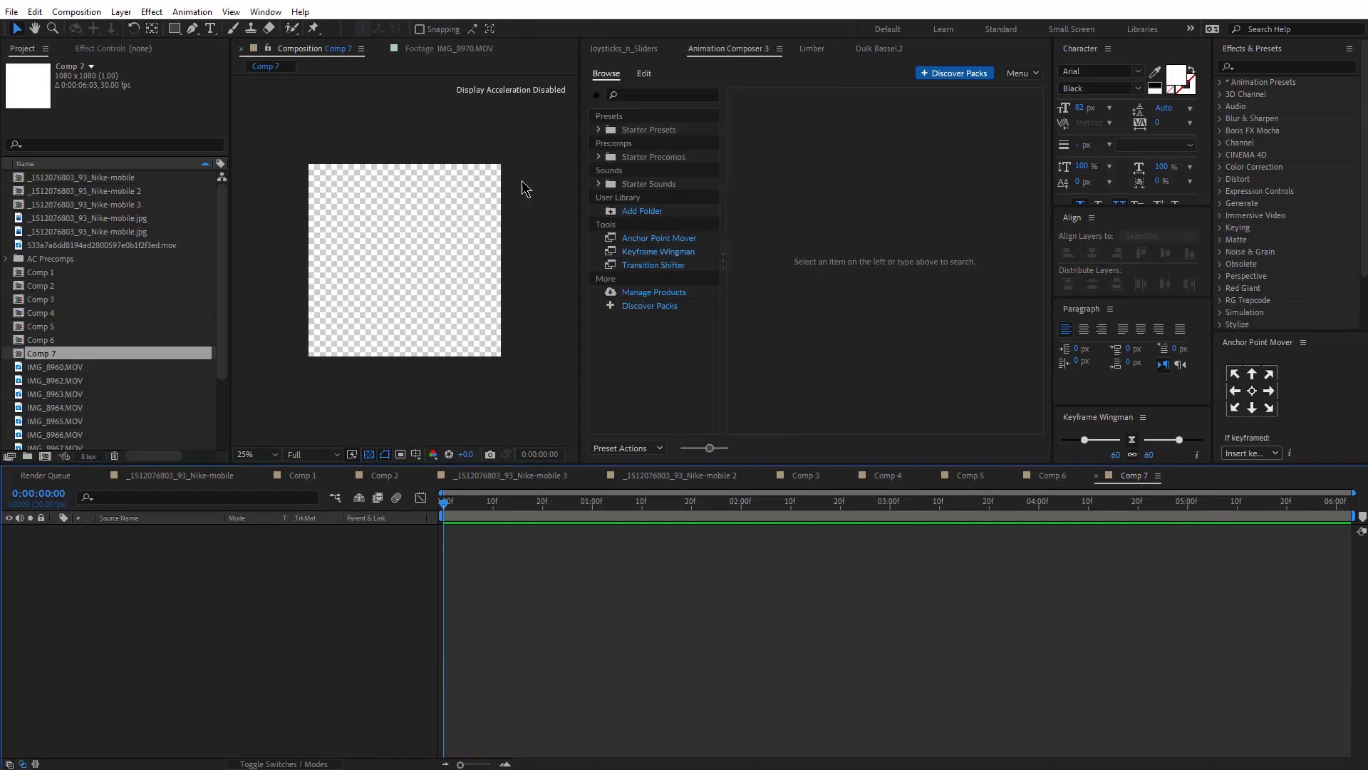
Create a white (FFFFFF) solid layer of 1080 × 1080 px in Comp 7.
{"action": "key", "text": "ctrl+y"}
{"action": "left_click", "coordinate": [928, 571]}
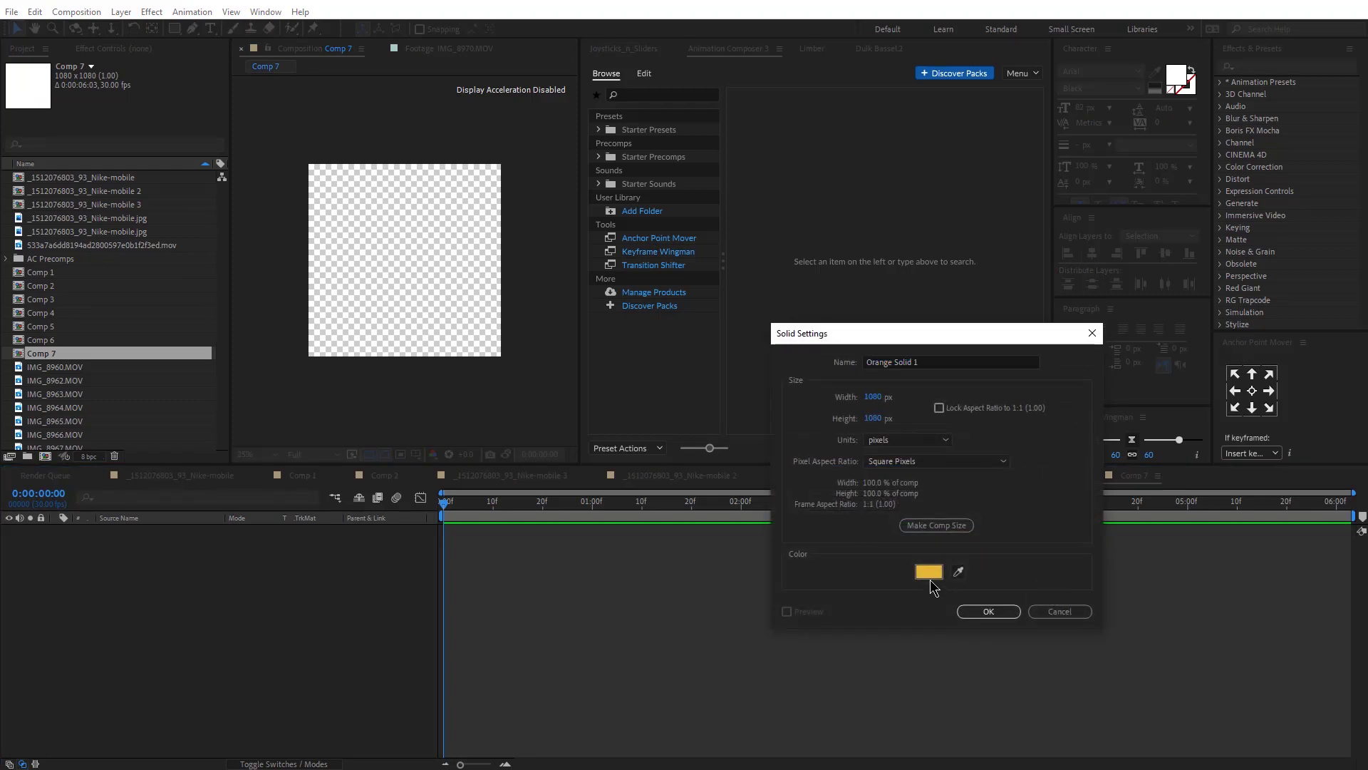
{"action": "type", "text": "FFFFFF"}
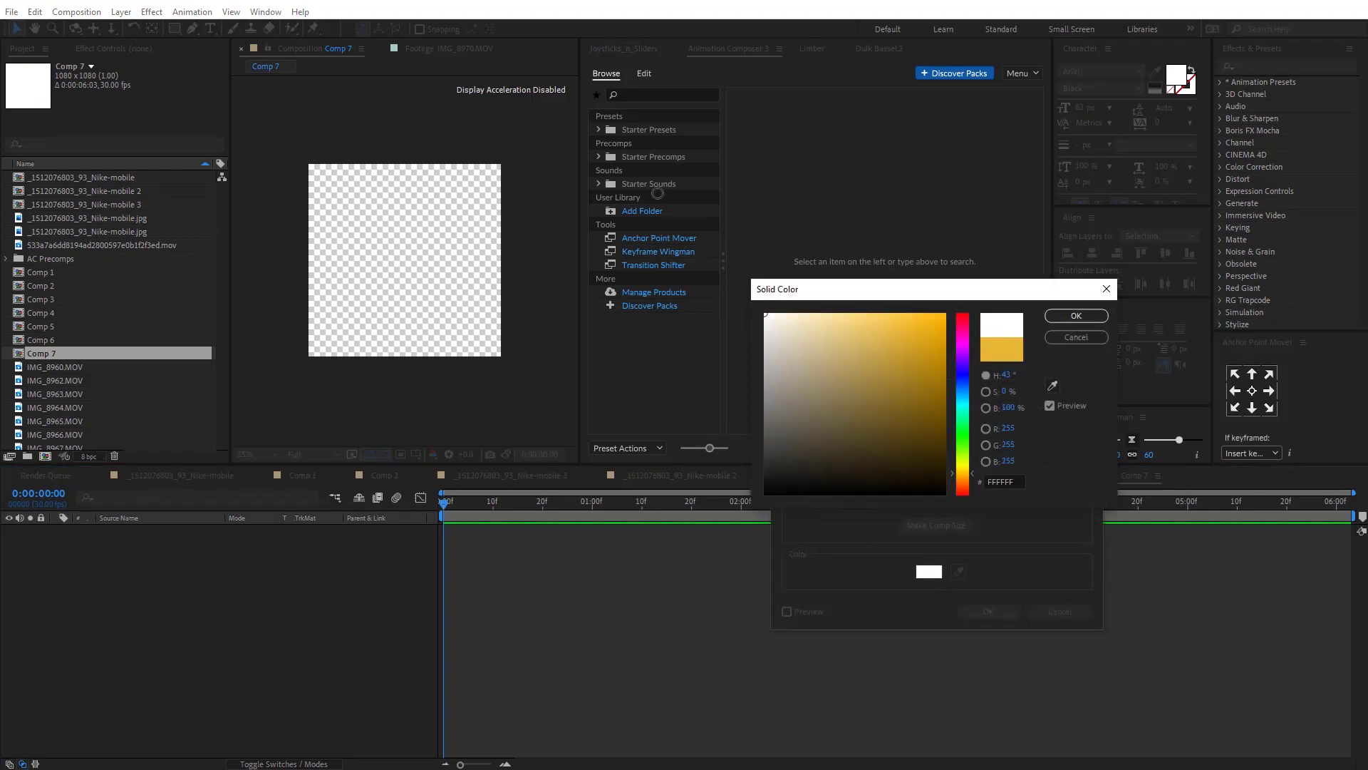
{"action": "left_click", "coordinate": [1077, 316]}
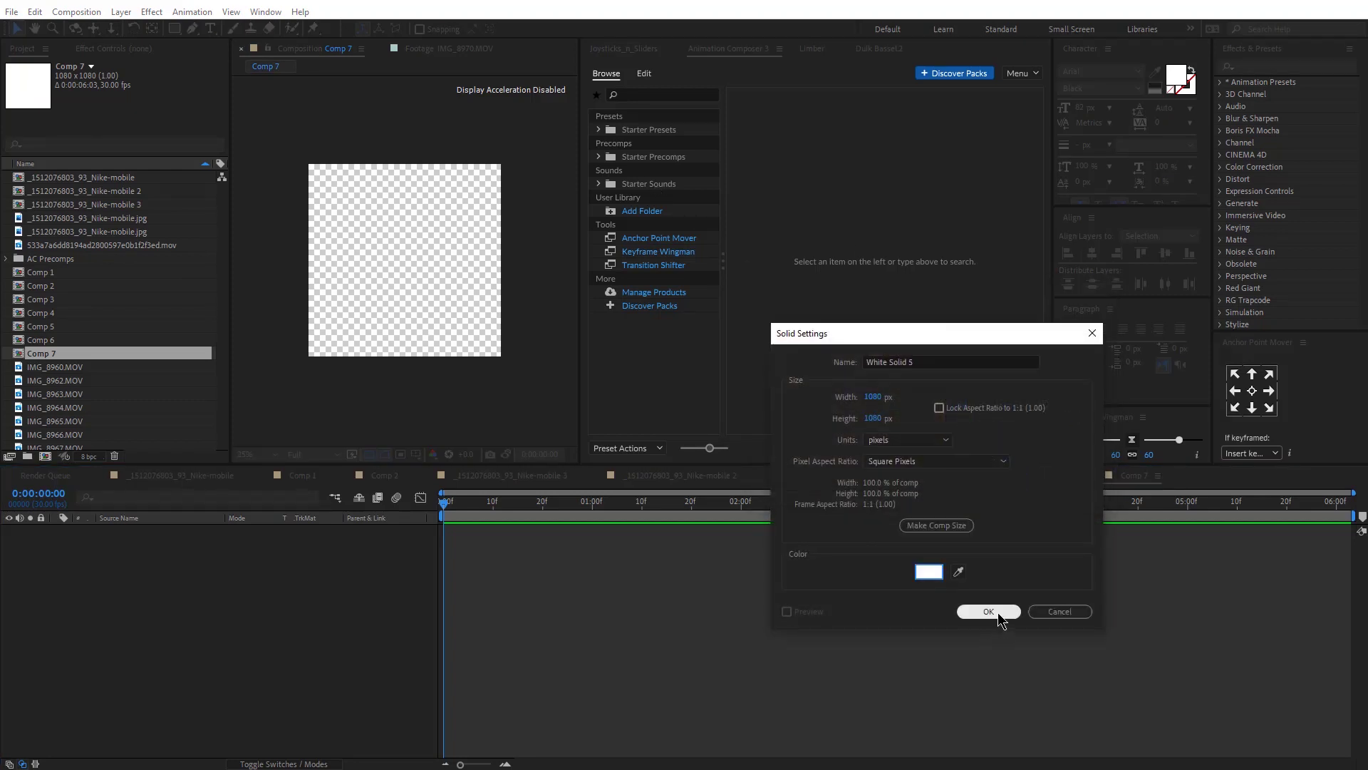
{"action": "left_click", "coordinate": [998, 611]}
Add the Nike-mobile.jpg logo above the white solid and scale it up to fill most of the frame's width.
{"action": "left_click", "coordinate": [78, 230]}
{"action": "left_click_drag", "start_coordinate": [115, 329], "coordinate": [158, 529]}
{"action": "scroll", "coordinate": [442, 184], "scroll_direction": "up", "scroll_amount": 1}
{"action": "left_click", "coordinate": [463, 470]}
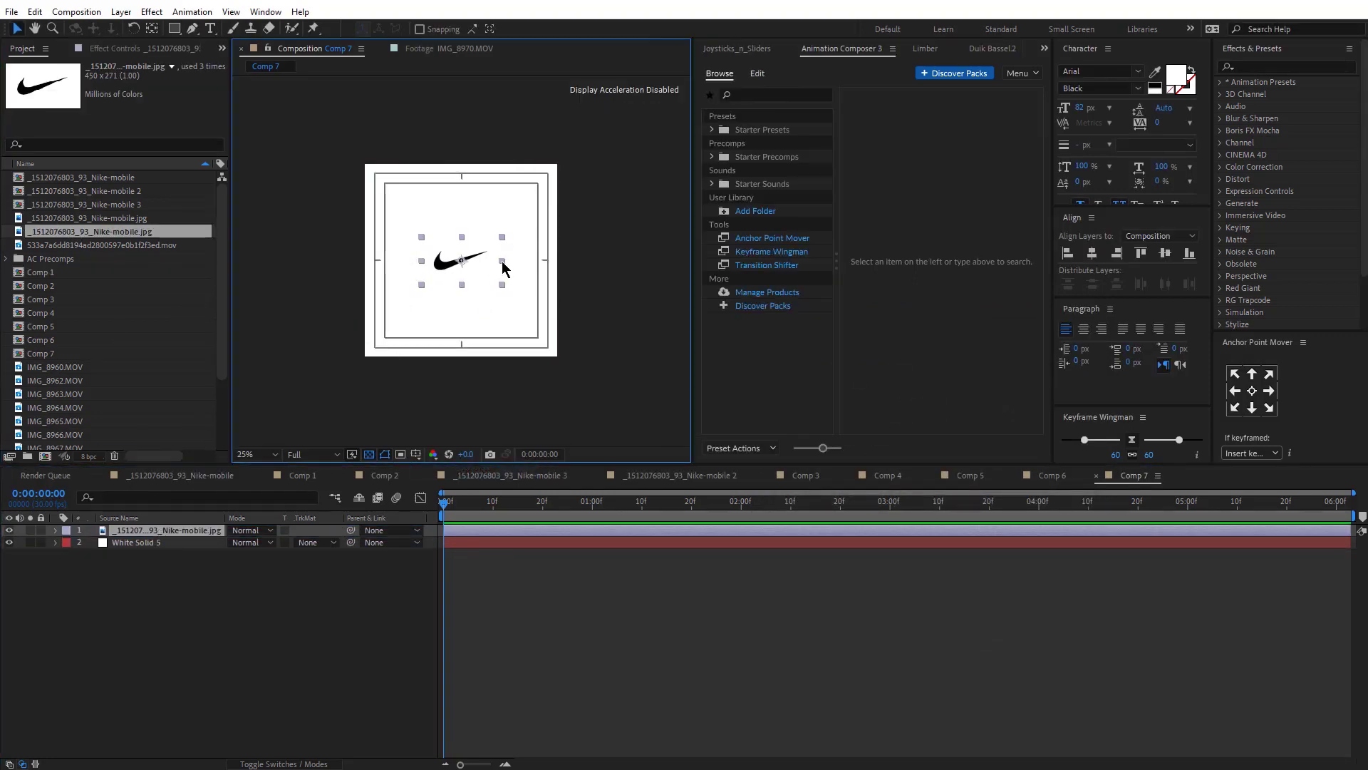
{"action": "left_click_drag", "start_coordinate": [502, 261], "coordinate": [542, 262]}
Apply the Linear Color Key effect to the logo image and sample the swoosh's black as the key color.
{"action": "left_click", "coordinate": [152, 12]}
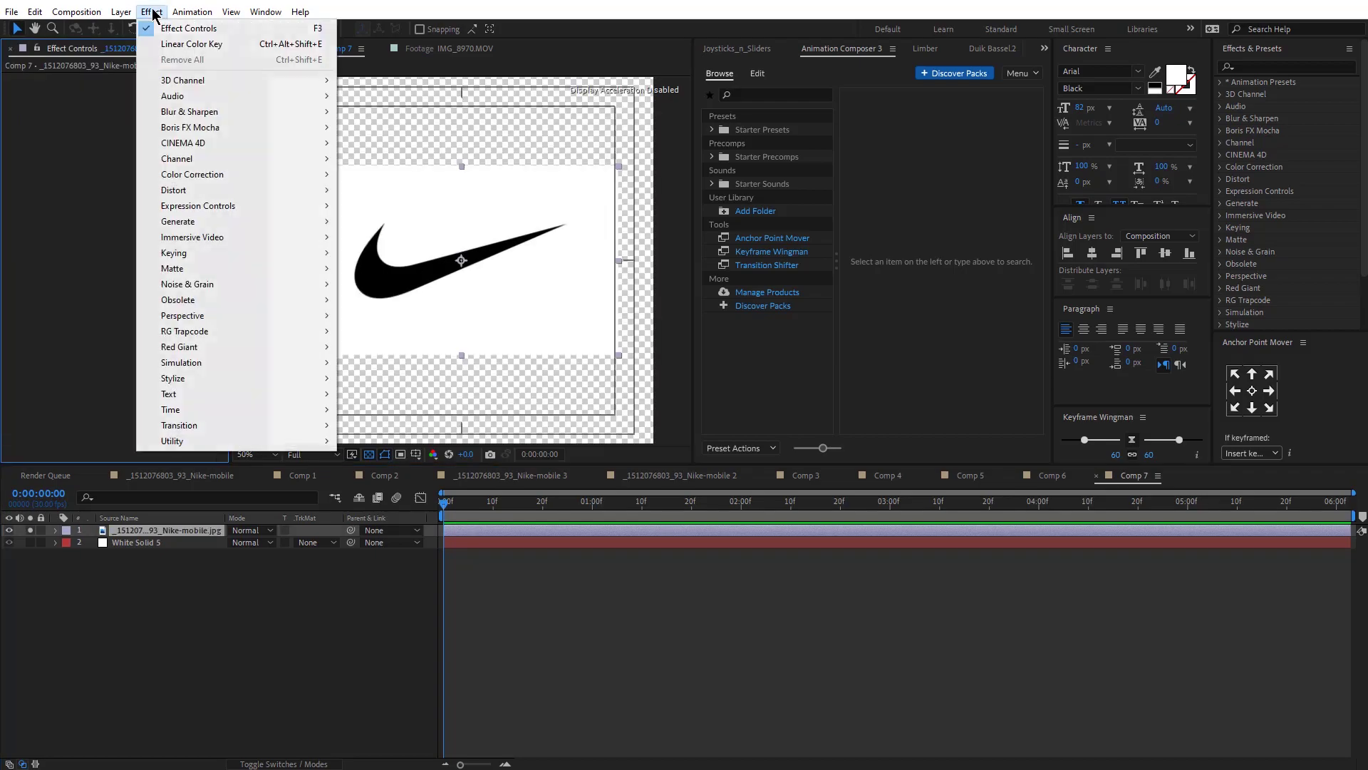
{"action": "mouse_move", "coordinate": [201, 260]}
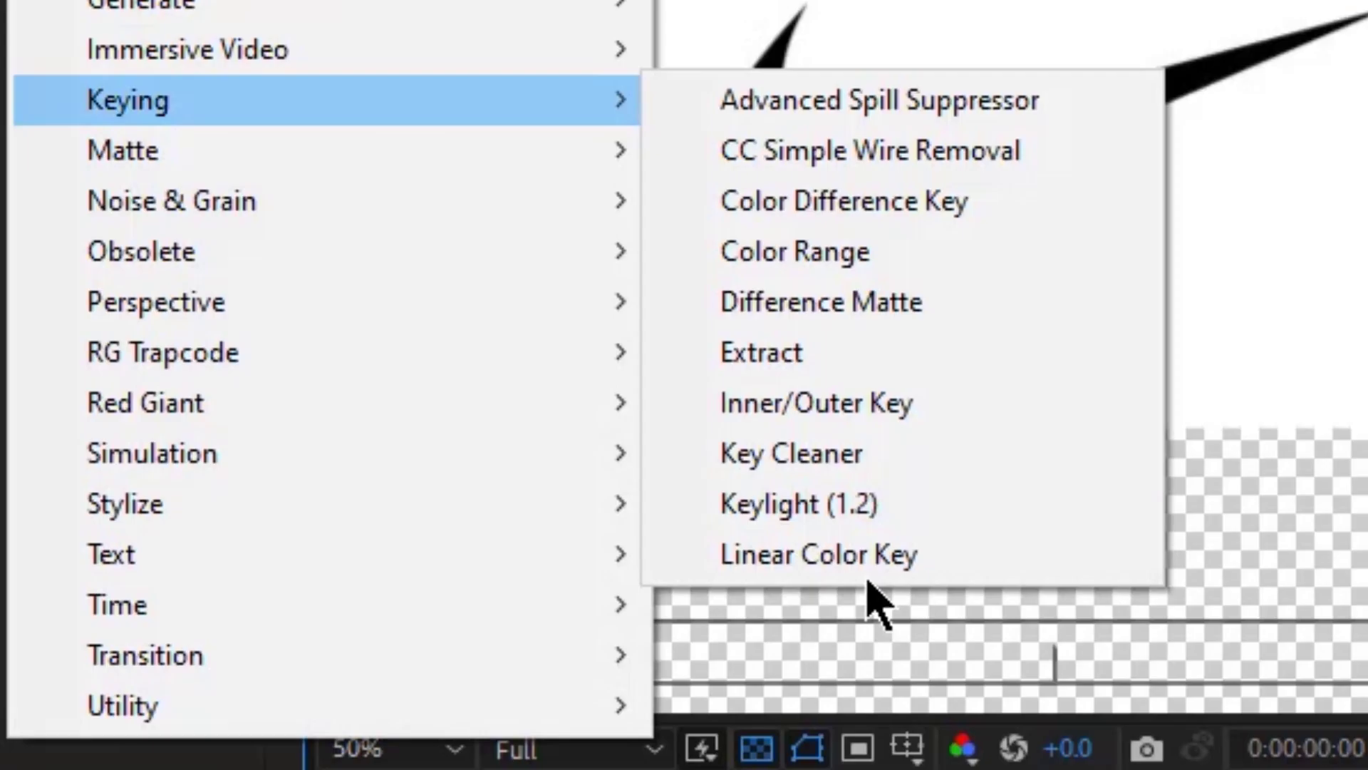
{"action": "left_click", "coordinate": [868, 574]}
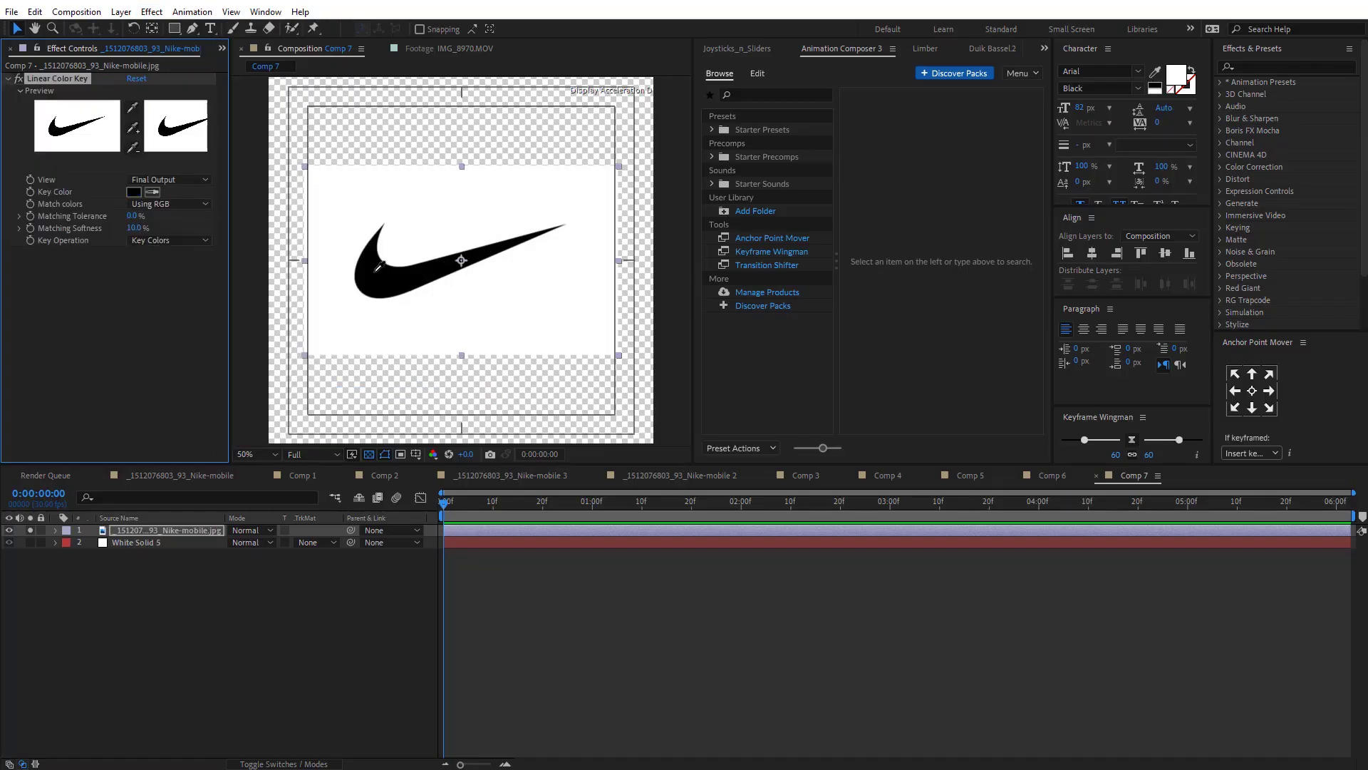
{"action": "left_click", "coordinate": [378, 267]}
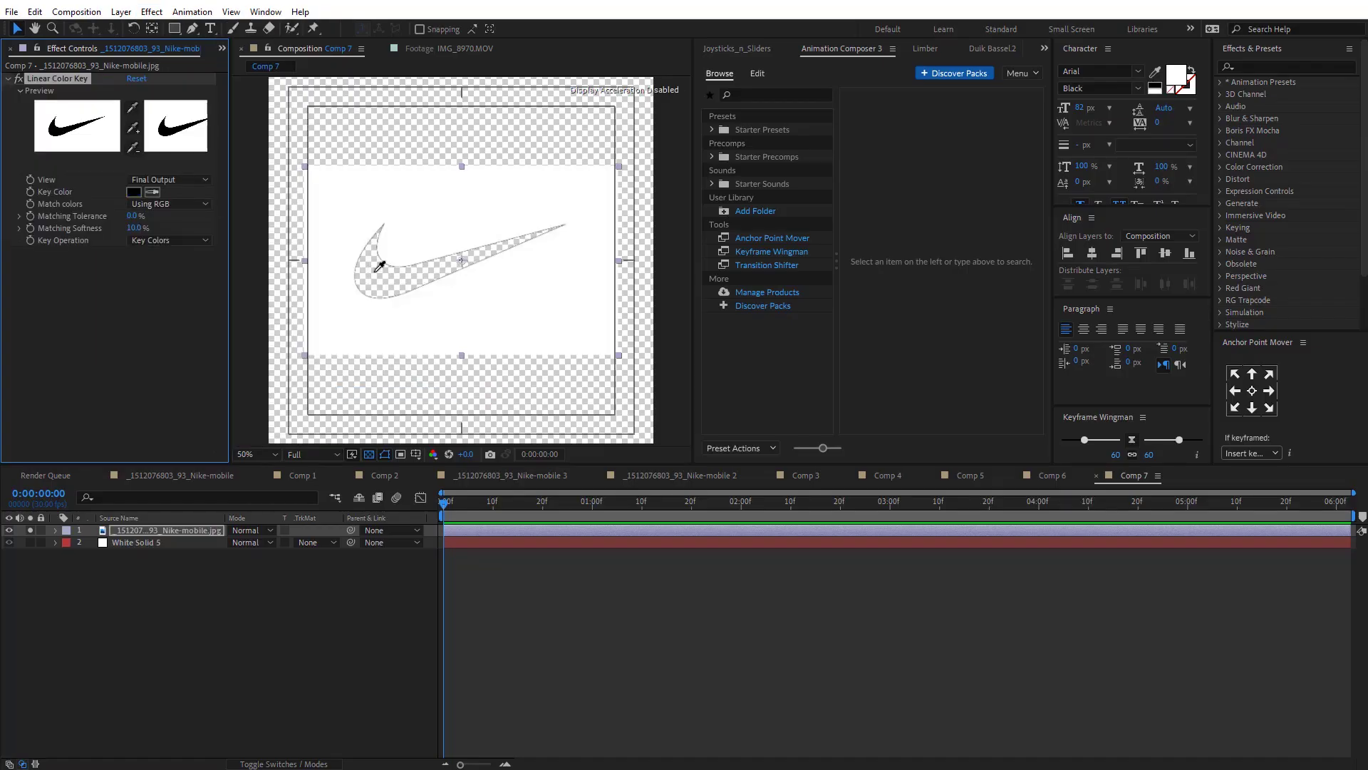
{"action": "left_click", "coordinate": [268, 652]}
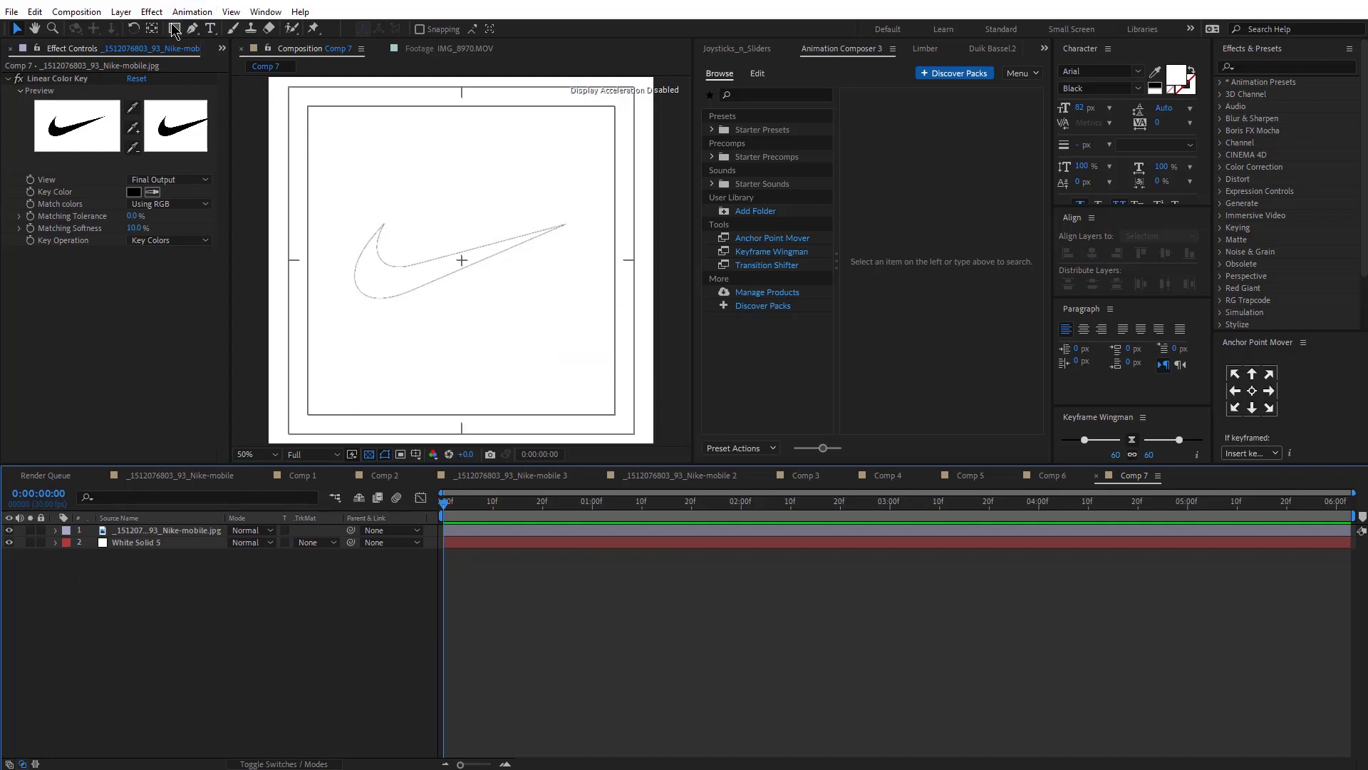
Draw a rectangle shape layer covering the whole swoosh and set its fill to black (000000).
{"action": "key", "text": "q"}
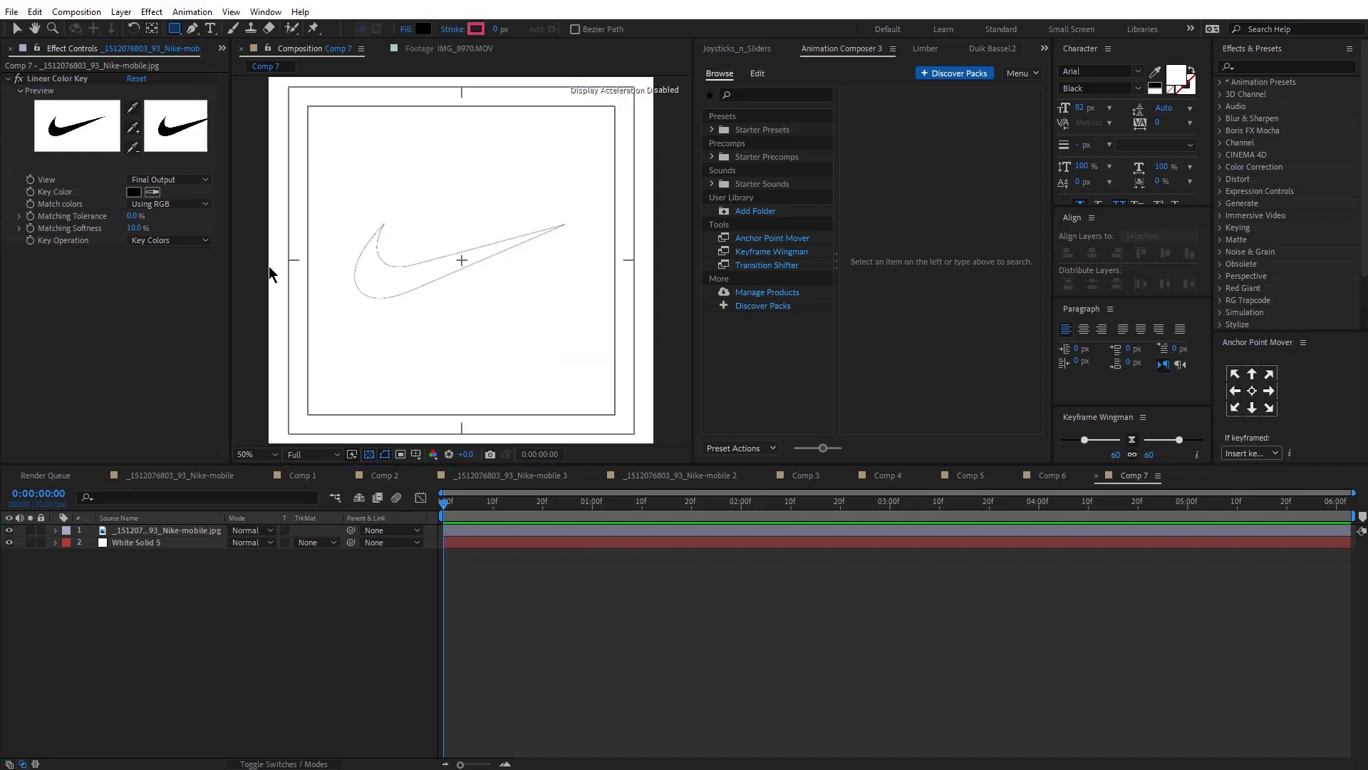
{"action": "mouse_move", "coordinate": [333, 204]}
{"action": "left_mouse_down"}
{"action": "mouse_move", "coordinate": [617, 322]}
{"action": "mouse_move", "coordinate": [596, 328]}
{"action": "left_mouse_up"}
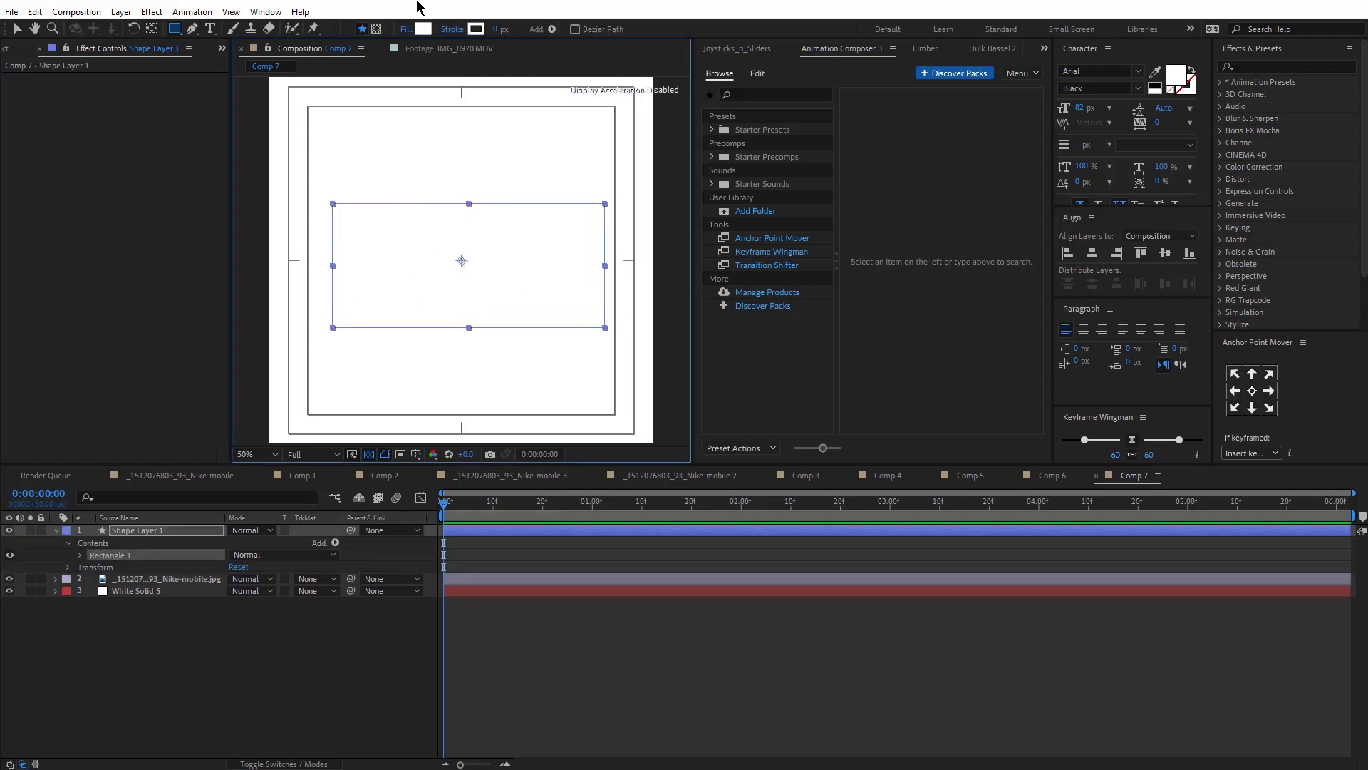
{"action": "left_click", "coordinate": [423, 29]}
{"action": "left_click_drag", "start_coordinate": [819, 442], "coordinate": [723, 549]}
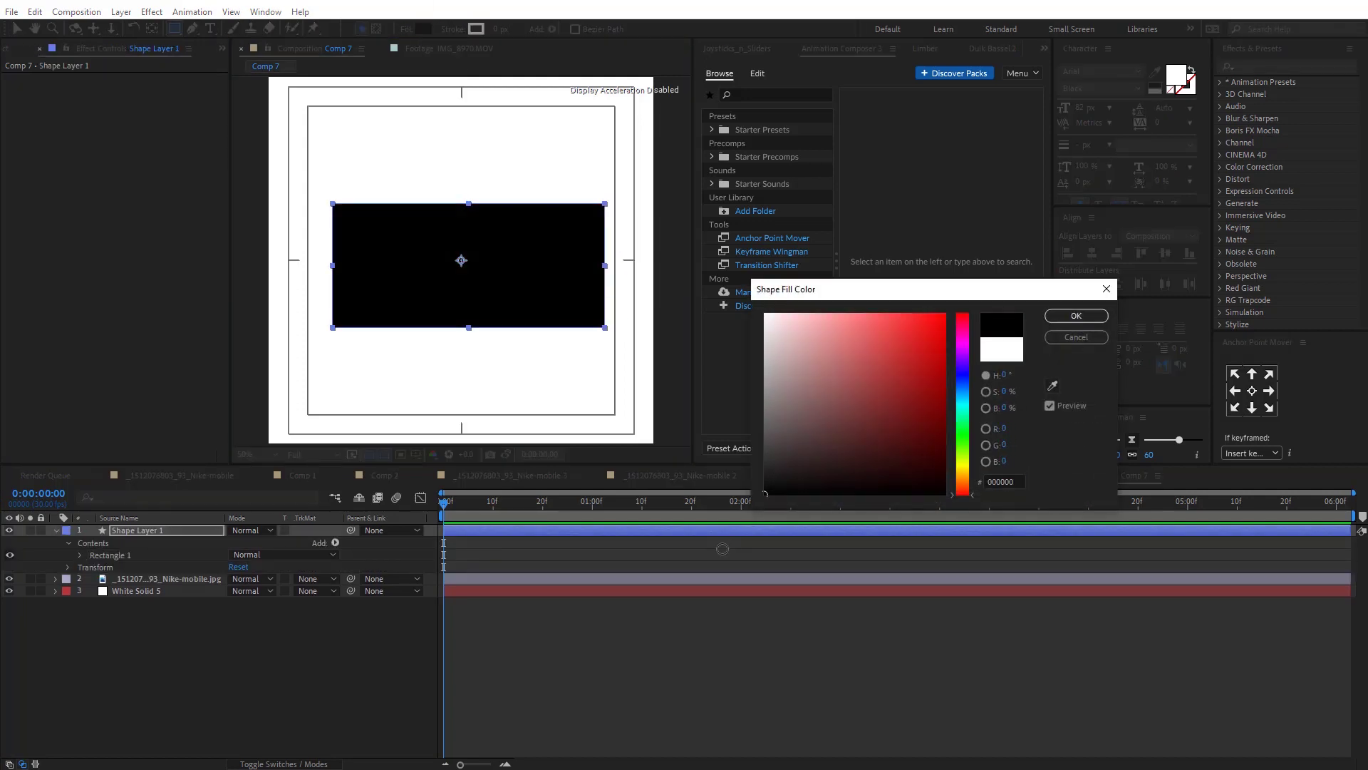
{"action": "left_click", "coordinate": [1076, 316]}
Move the rectangle's shape layer between the logo image and the white solid.
{"action": "left_click_drag", "start_coordinate": [143, 530], "coordinate": [122, 589]}
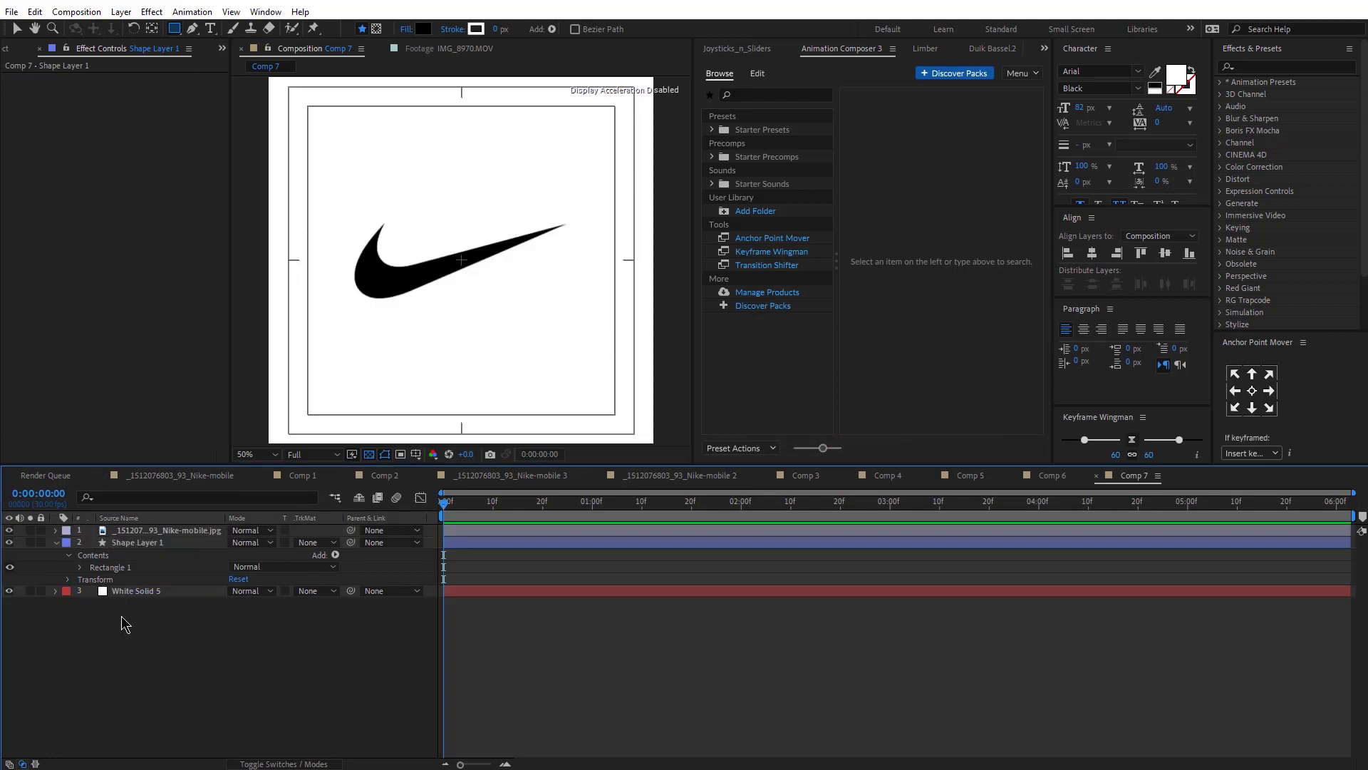
{"action": "left_click", "coordinate": [125, 624]}
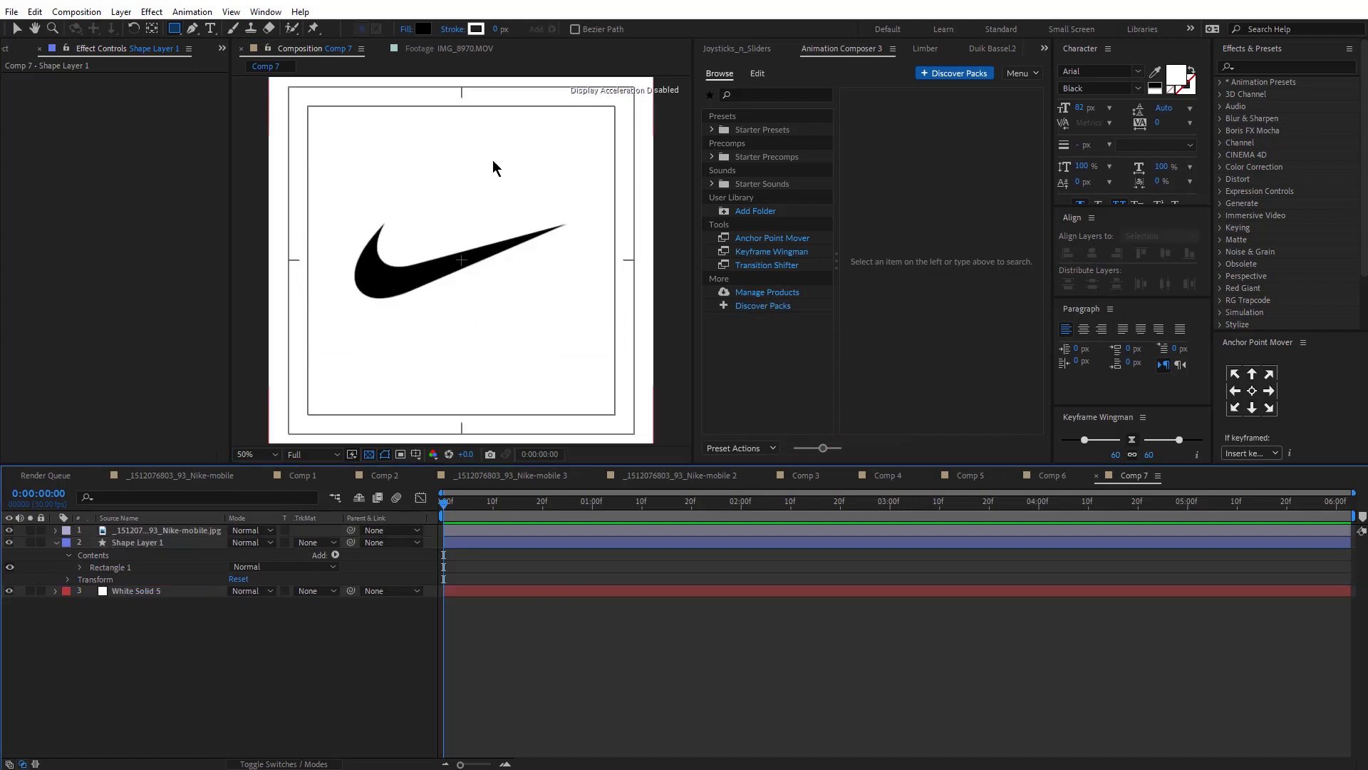
{"action": "key", "text": "v"}
Draw a tall black ellipse over the middle of the swoosh and convert its path to a Bezier path.
{"action": "left_click_drag", "start_coordinate": [174, 29], "coordinate": [226, 61]}
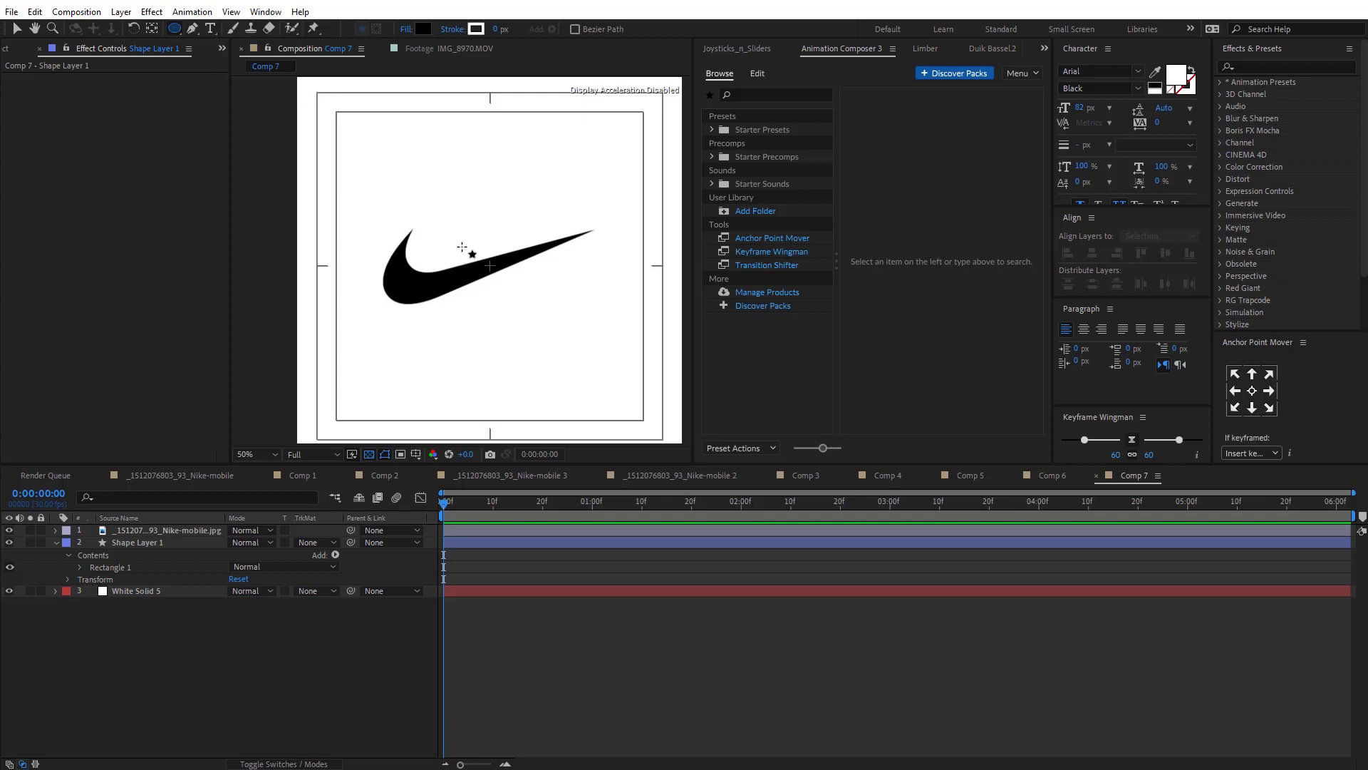
{"action": "left_click_drag", "start_coordinate": [422, 216], "coordinate": [484, 329]}
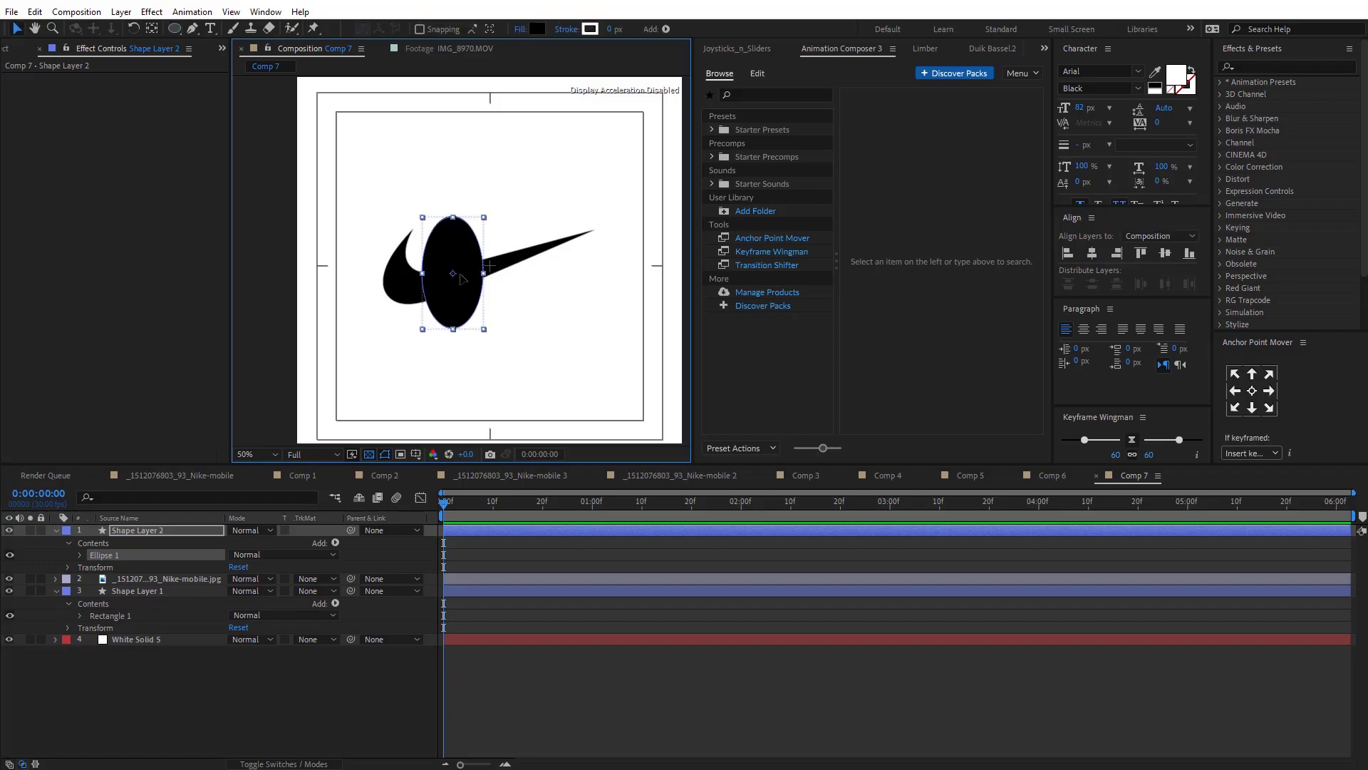
{"action": "left_click", "coordinate": [82, 555]}
{"action": "right_click", "coordinate": [161, 567]}
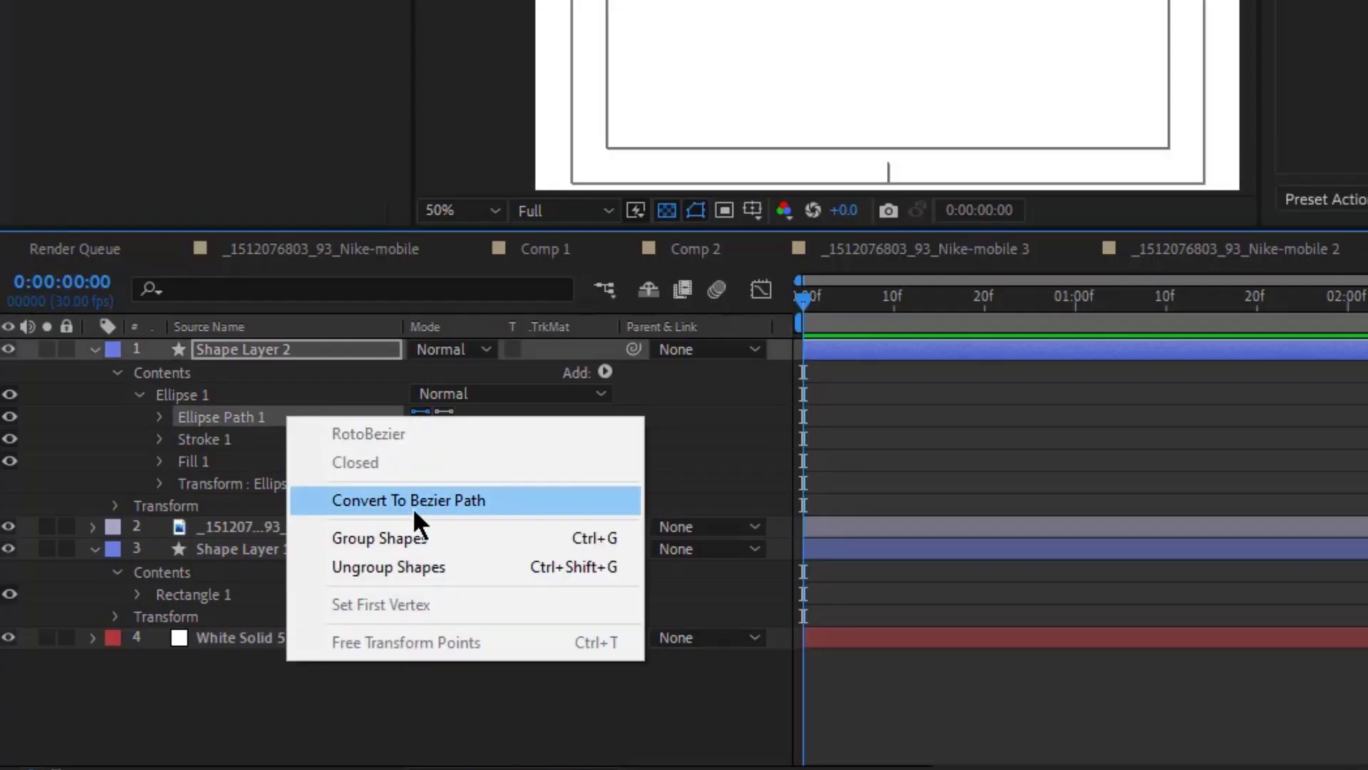
{"action": "left_click", "coordinate": [412, 504]}
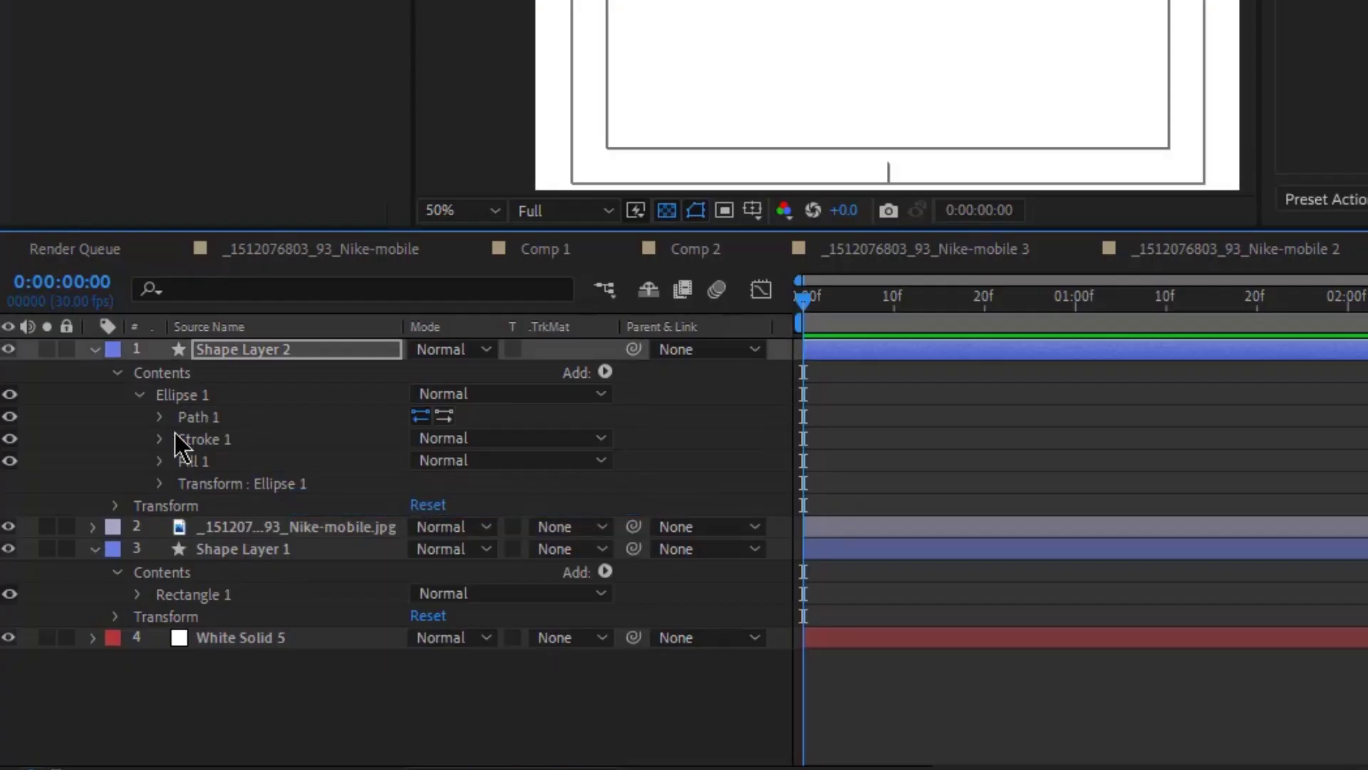
Keyframe the ellipse's path at frame 27 and collapse it into a thin vertical line at the first frame.
{"action": "left_click", "coordinate": [159, 417]}
{"action": "left_click", "coordinate": [203, 438]}
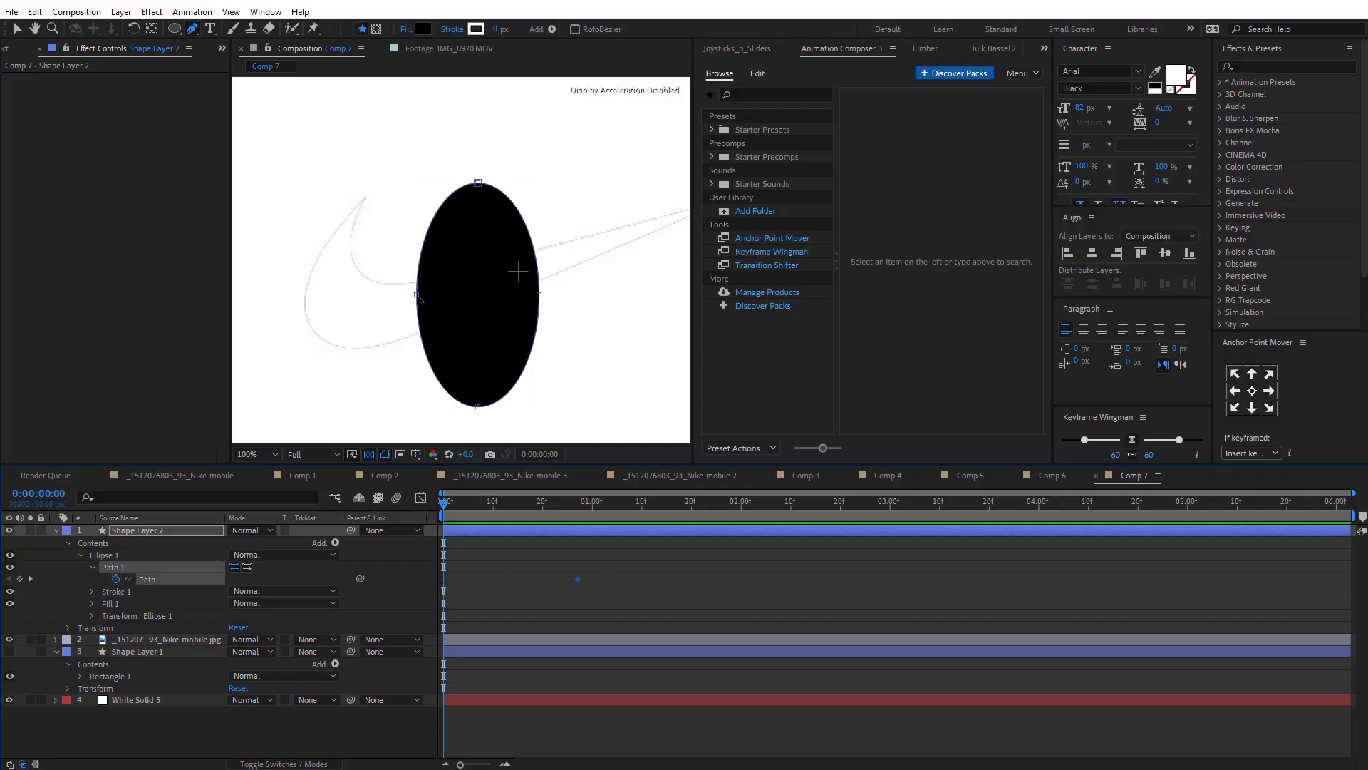
{"action": "left_click_drag", "start_coordinate": [417, 294], "coordinate": [473, 296]}
{"action": "key", "text": "v"}
{"action": "left_click_drag", "start_coordinate": [512, 406], "coordinate": [477, 408]}
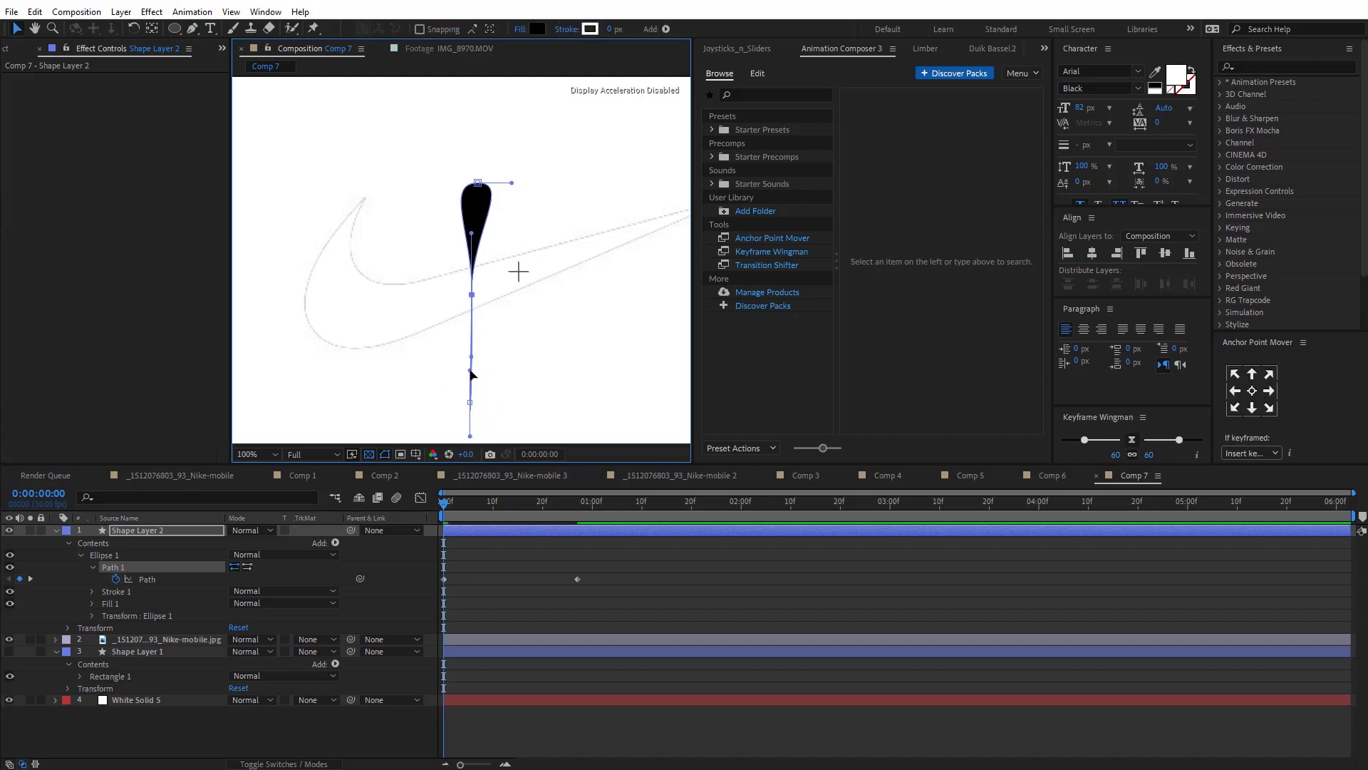
{"action": "left_click_drag", "start_coordinate": [510, 188], "coordinate": [477, 147]}
At frame 27, reshape the ellipse's path by pulling its side points and handles outward to cover the whole swoosh.
{"action": "left_click_drag", "start_coordinate": [446, 503], "coordinate": [578, 508]}
{"action": "left_click", "coordinate": [579, 532]}
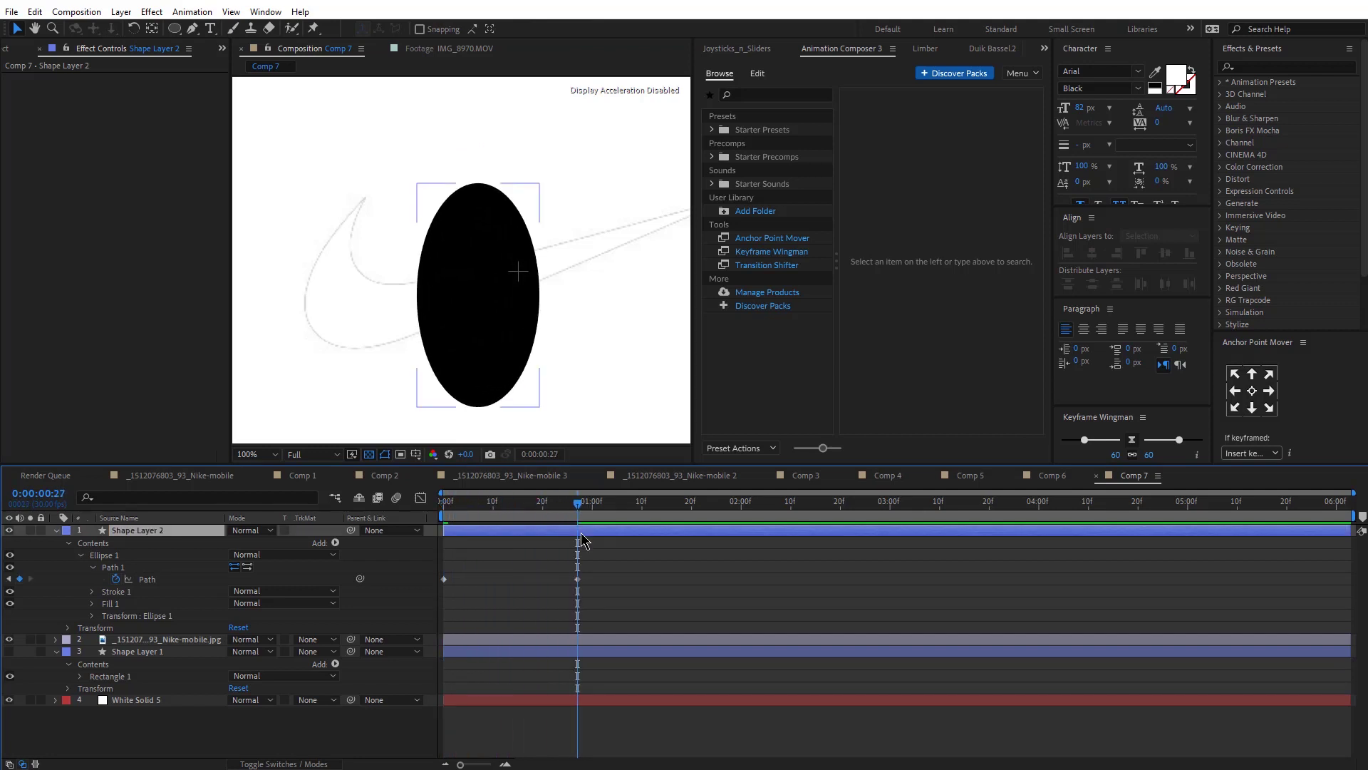
{"action": "left_click", "coordinate": [479, 186]}
{"action": "left_click", "coordinate": [479, 186]}
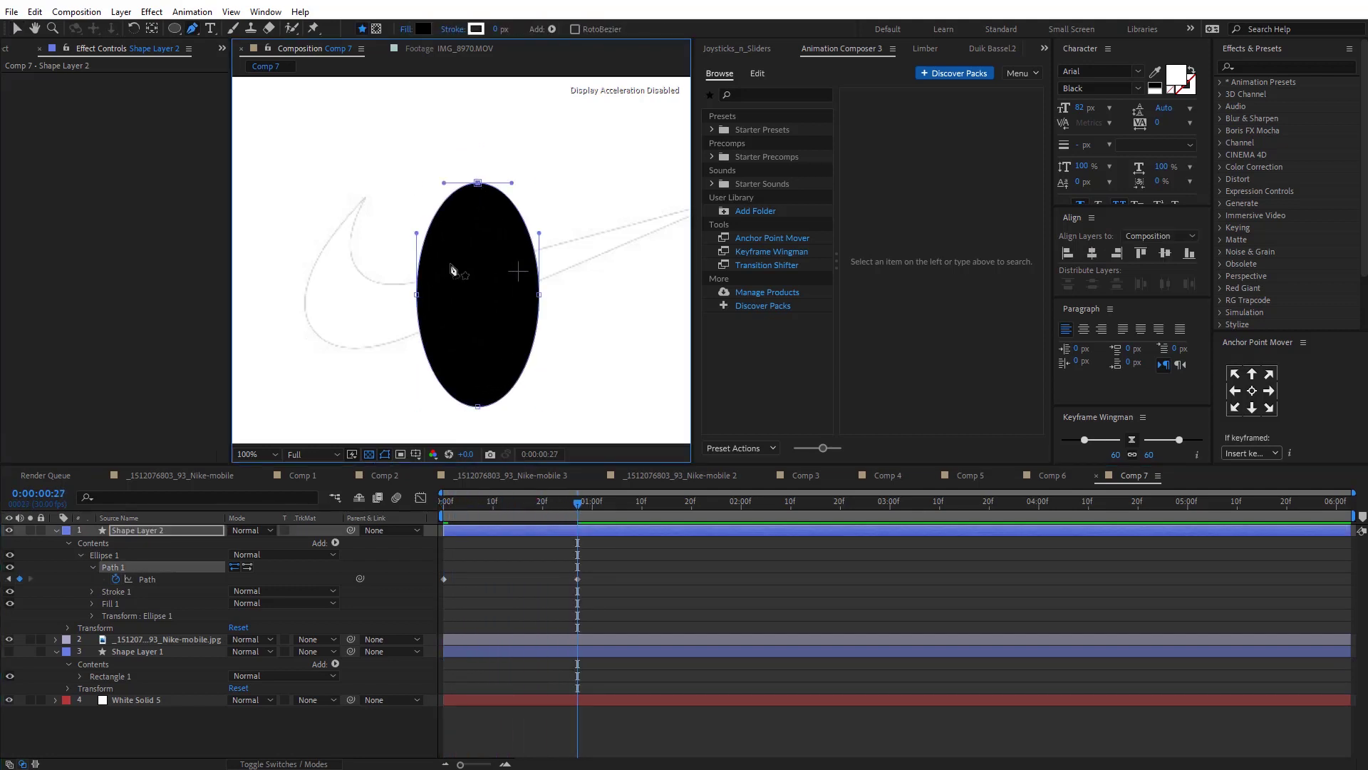
{"action": "left_click_drag", "start_coordinate": [417, 295], "coordinate": [315, 283]}
{"action": "left_click_drag", "start_coordinate": [316, 223], "coordinate": [356, 134]}
{"action": "left_click_drag", "start_coordinate": [305, 343], "coordinate": [299, 435]}
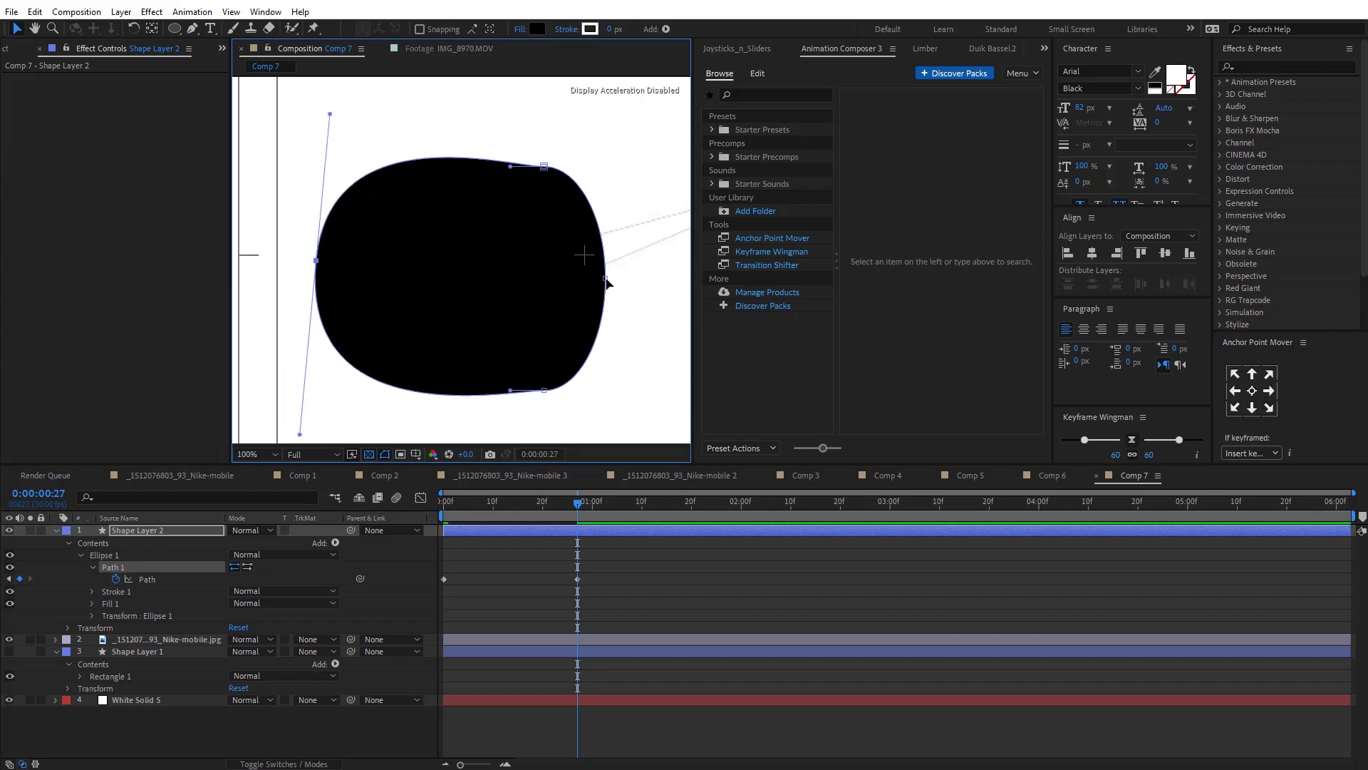
{"action": "left_click_drag", "start_coordinate": [605, 279], "coordinate": [678, 183]}
{"action": "left_click", "coordinate": [699, 581]}
Return to the first frame and apply Easy Ease to both path keyframes.
{"action": "left_click_drag", "start_coordinate": [577, 505], "coordinate": [347, 541]}
{"action": "left_click_drag", "start_coordinate": [653, 575], "coordinate": [316, 611]}
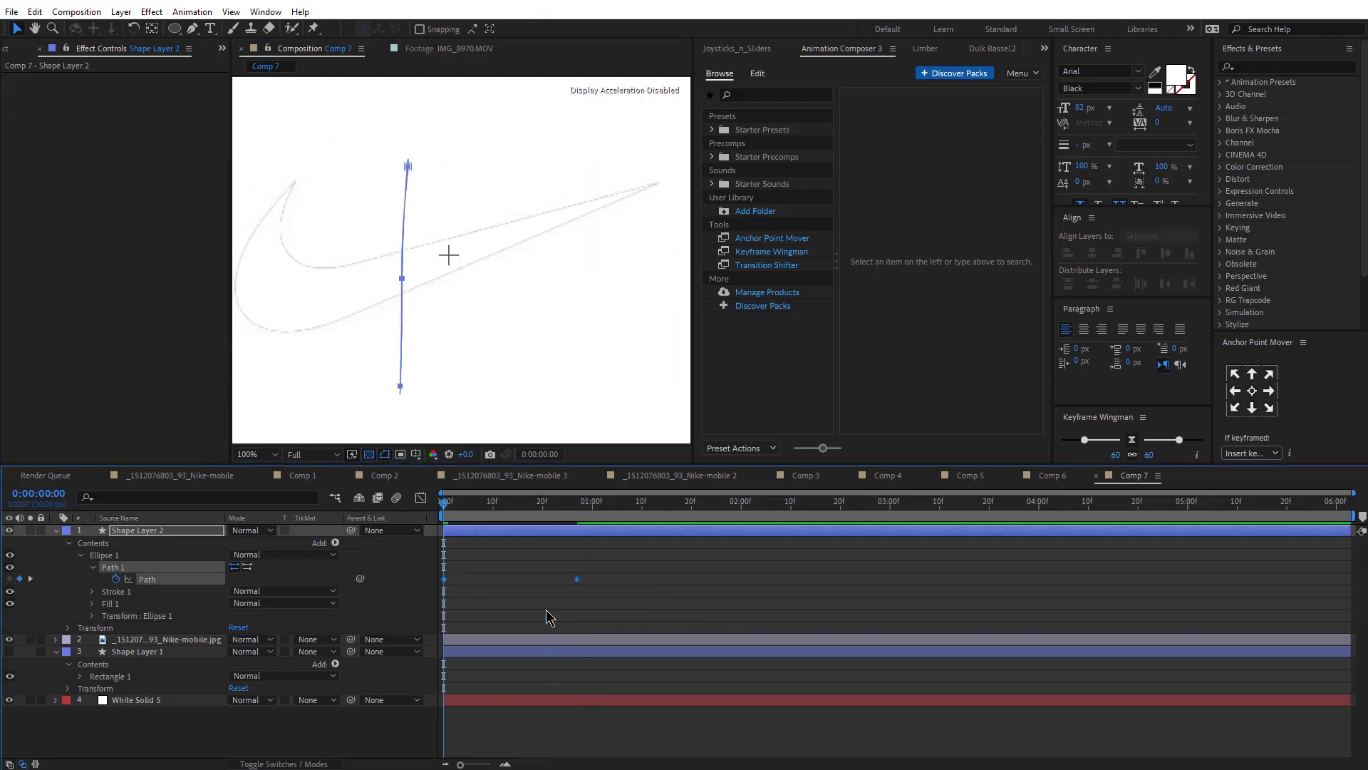
{"action": "key", "text": "F9"}
{"action": "left_click", "coordinate": [475, 603]}
Keyframe Shape Layer 2's opacity from 0% at the first frame to 100% about 7 frames in, and preview the animation.
{"action": "left_click", "coordinate": [141, 534]}
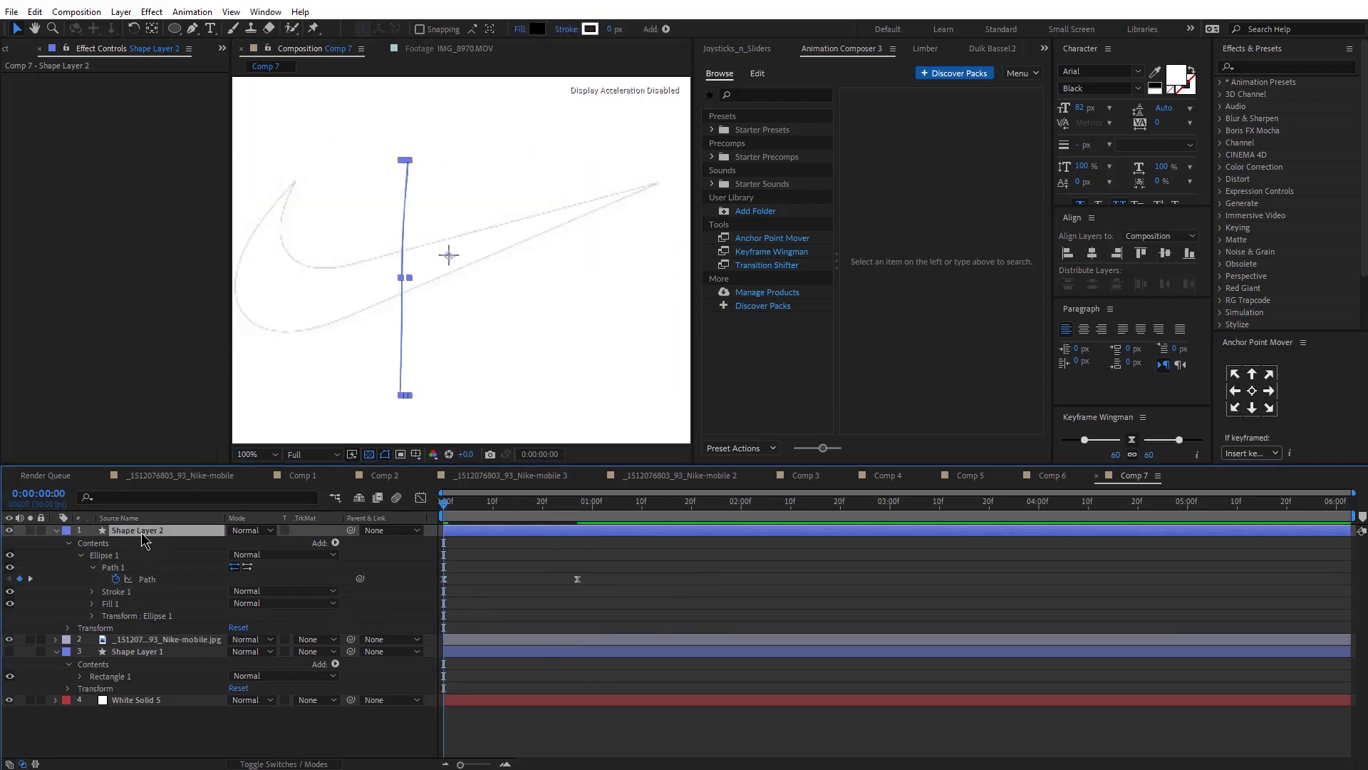
{"action": "key", "text": "t"}
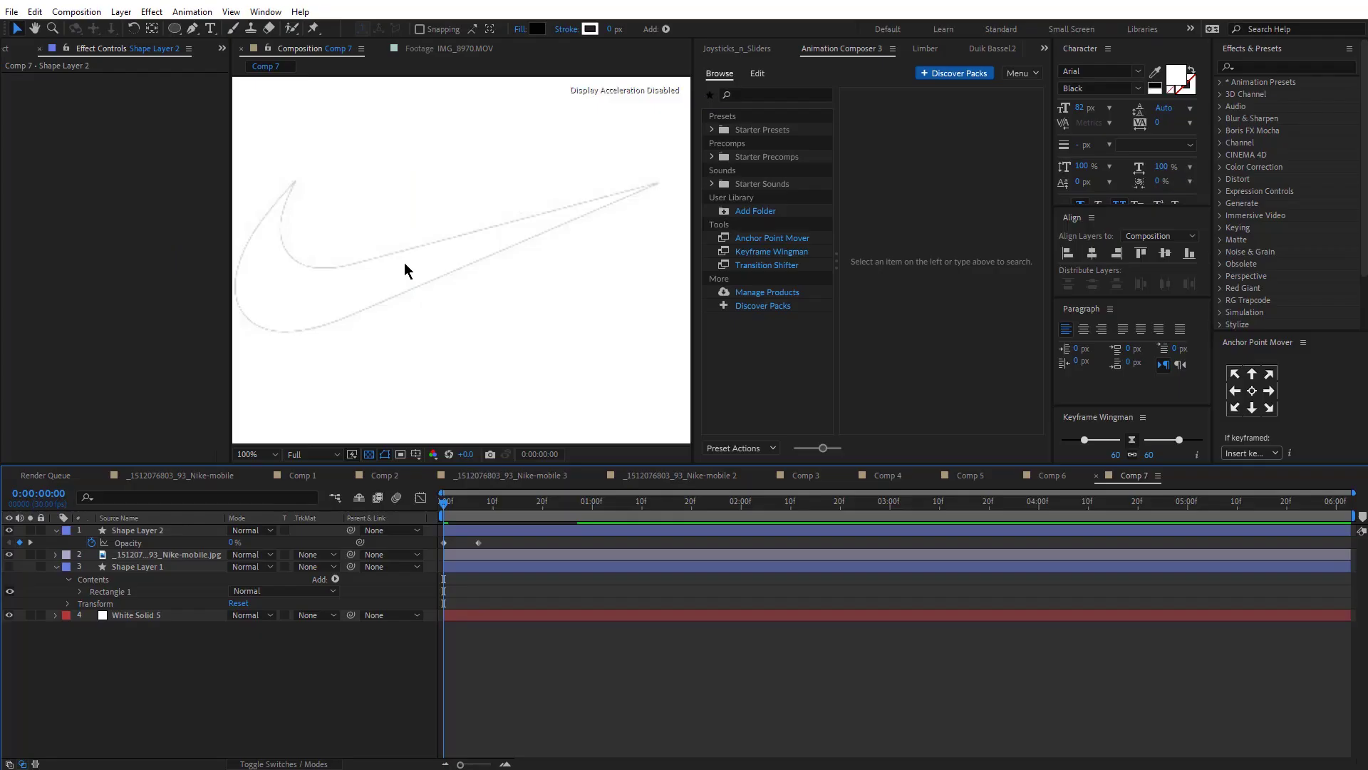
{"action": "key", "text": "space"}
{"action": "key", "text": "space"}
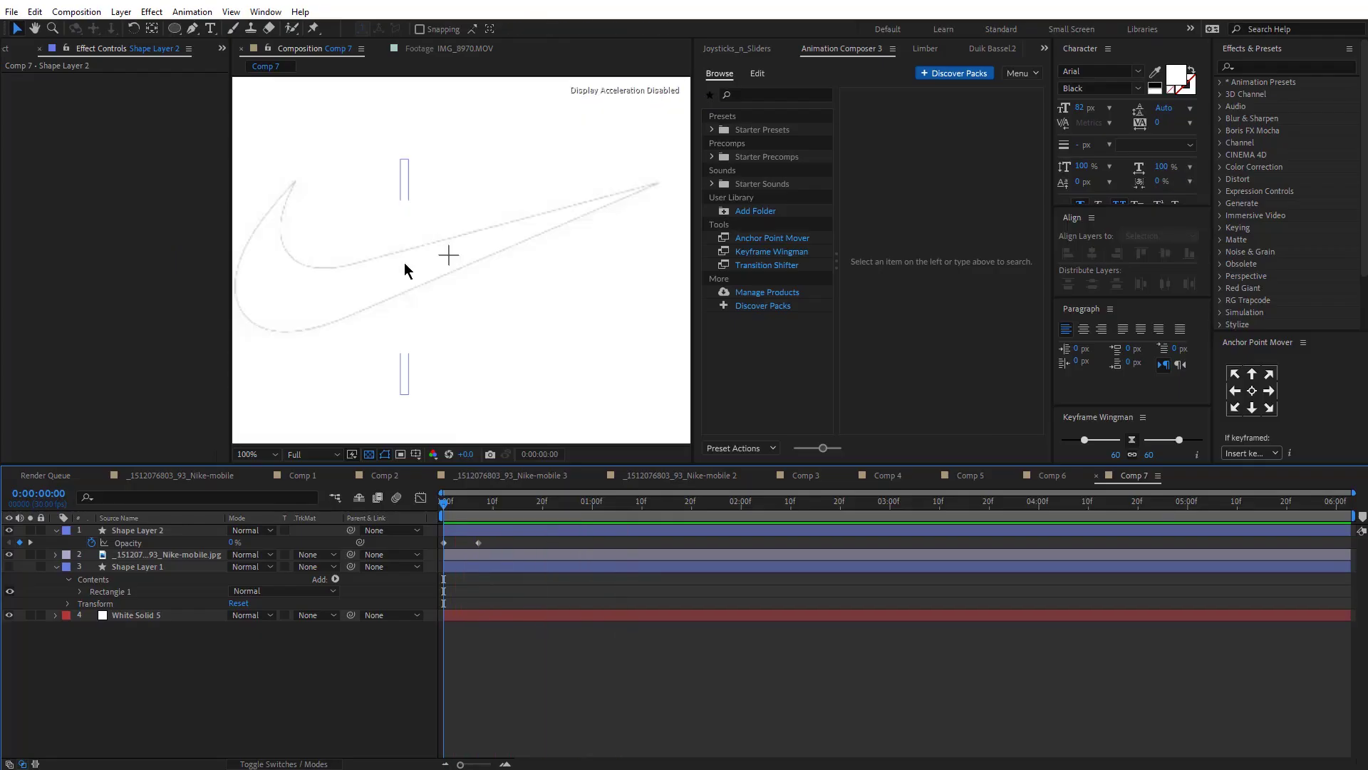
{"action": "scroll", "coordinate": [404, 263], "scroll_direction": "down", "scroll_amount": 3}
{"action": "key", "text": "space"}
{"action": "key", "text": "space"}
Move Shape Layer 2 beneath the logo image layer and preview the swoosh reveal up to frame 16.
{"action": "left_click_drag", "start_coordinate": [191, 534], "coordinate": [154, 563]}
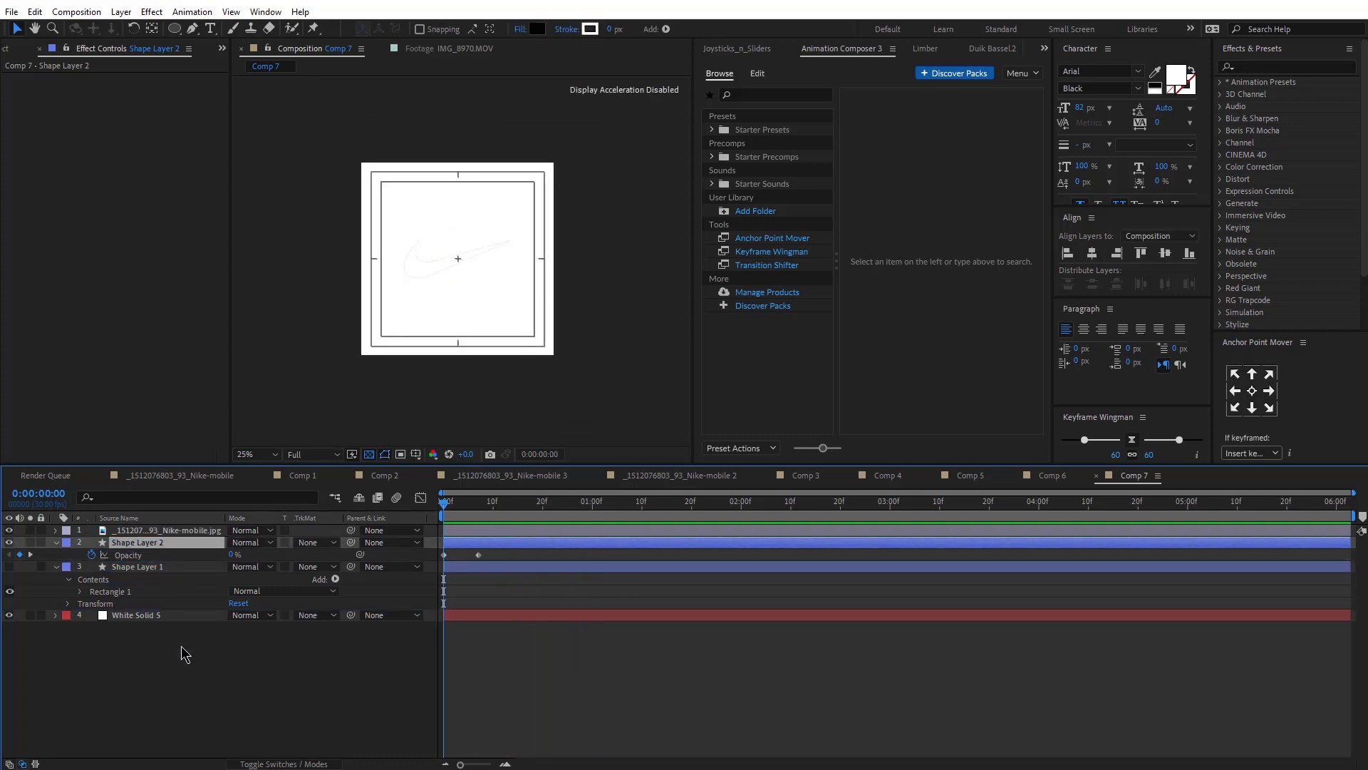
{"action": "left_click", "coordinate": [181, 645]}
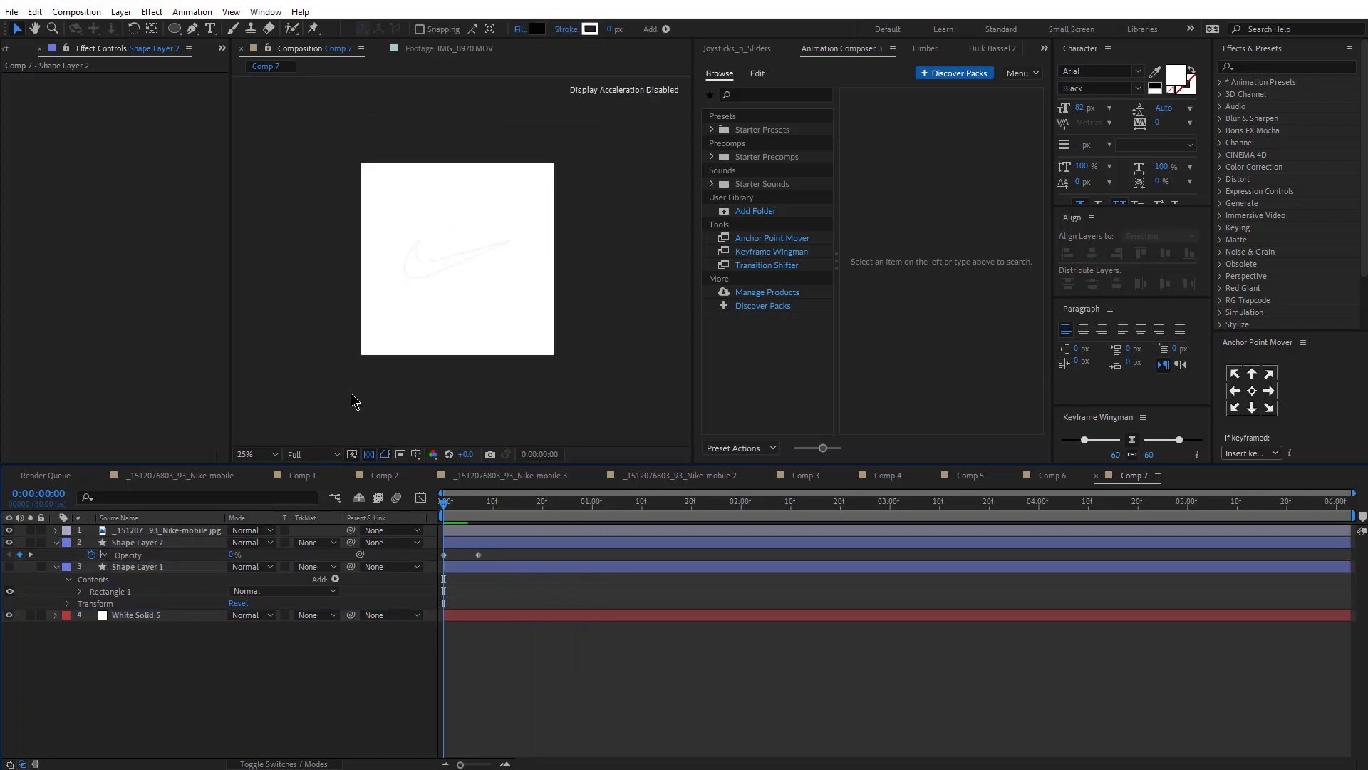
{"action": "key", "text": "space"}
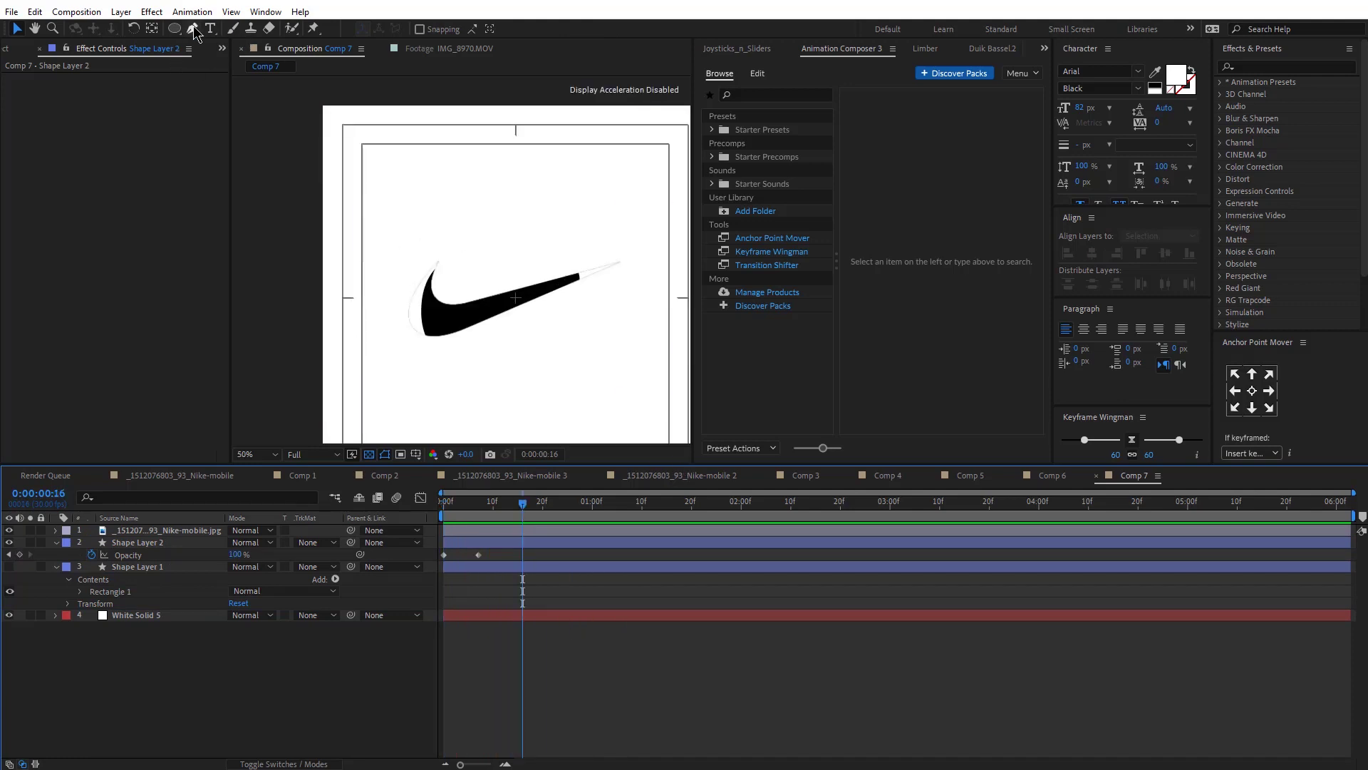
Draw a closed three-point black shape beside the swoosh's thick end with the Pen tool.
{"action": "left_click", "coordinate": [193, 29]}
{"action": "left_click", "coordinate": [345, 240]}
{"action": "left_click", "coordinate": [392, 302]}
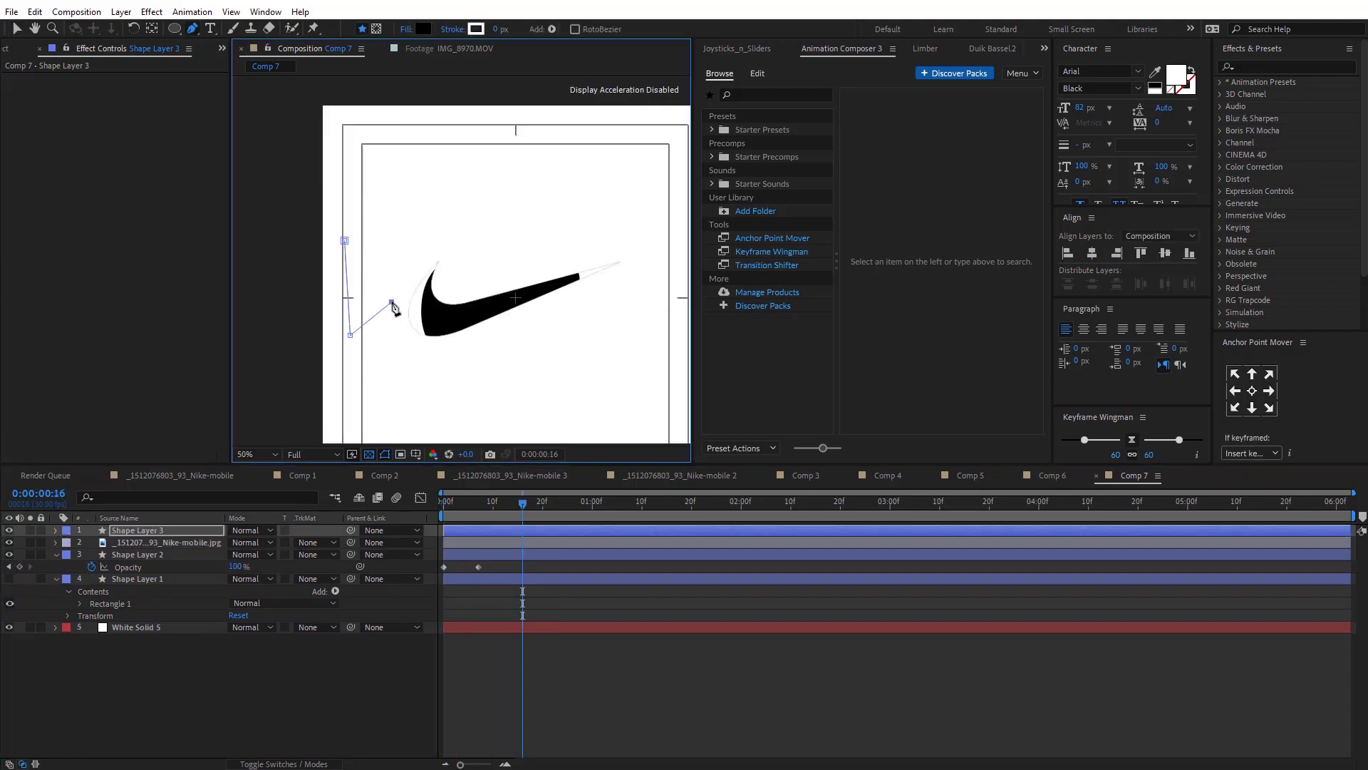
{"action": "left_click_drag", "start_coordinate": [392, 301], "coordinate": [463, 226]}
{"action": "left_click", "coordinate": [347, 239]}
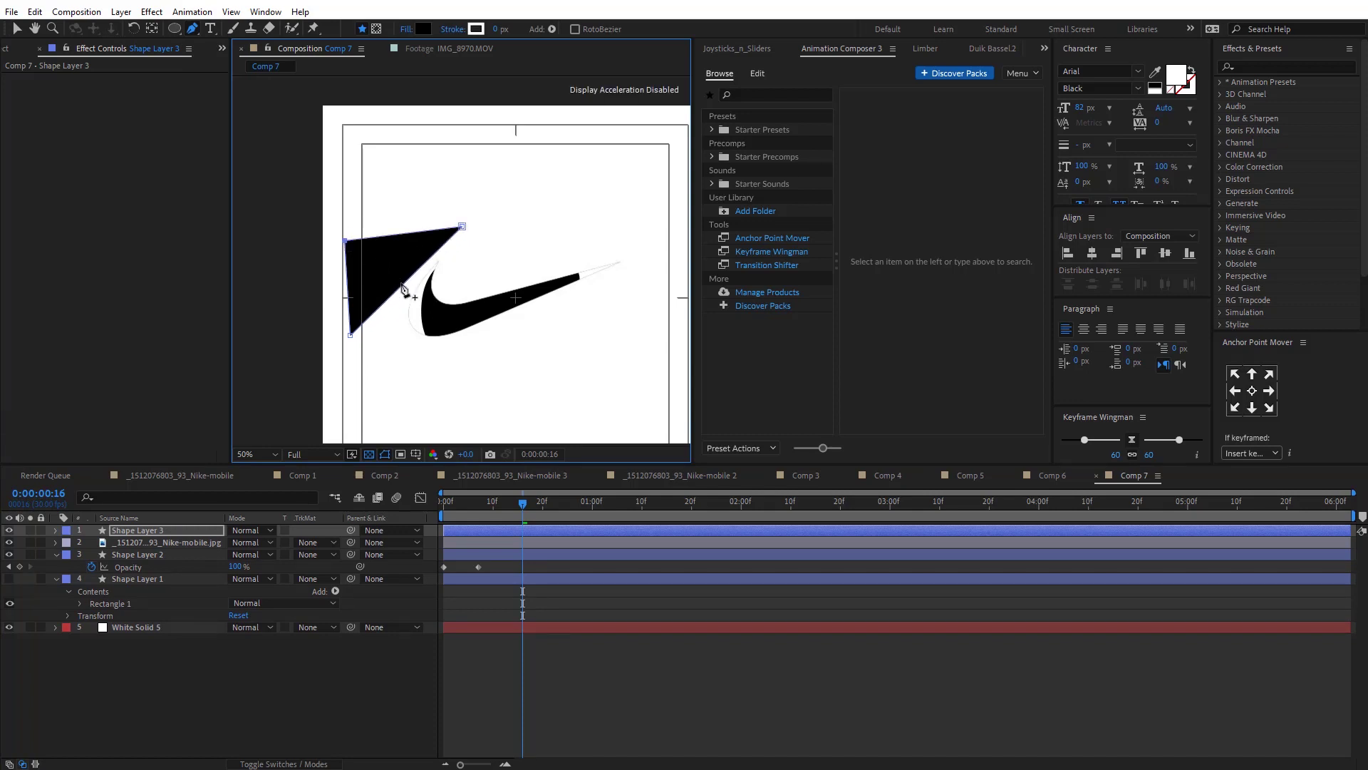
Add points on the new shape's slanted edge and bend it into a curve following the swoosh's outer contour.
{"action": "left_click_drag", "start_coordinate": [406, 288], "coordinate": [398, 320]}
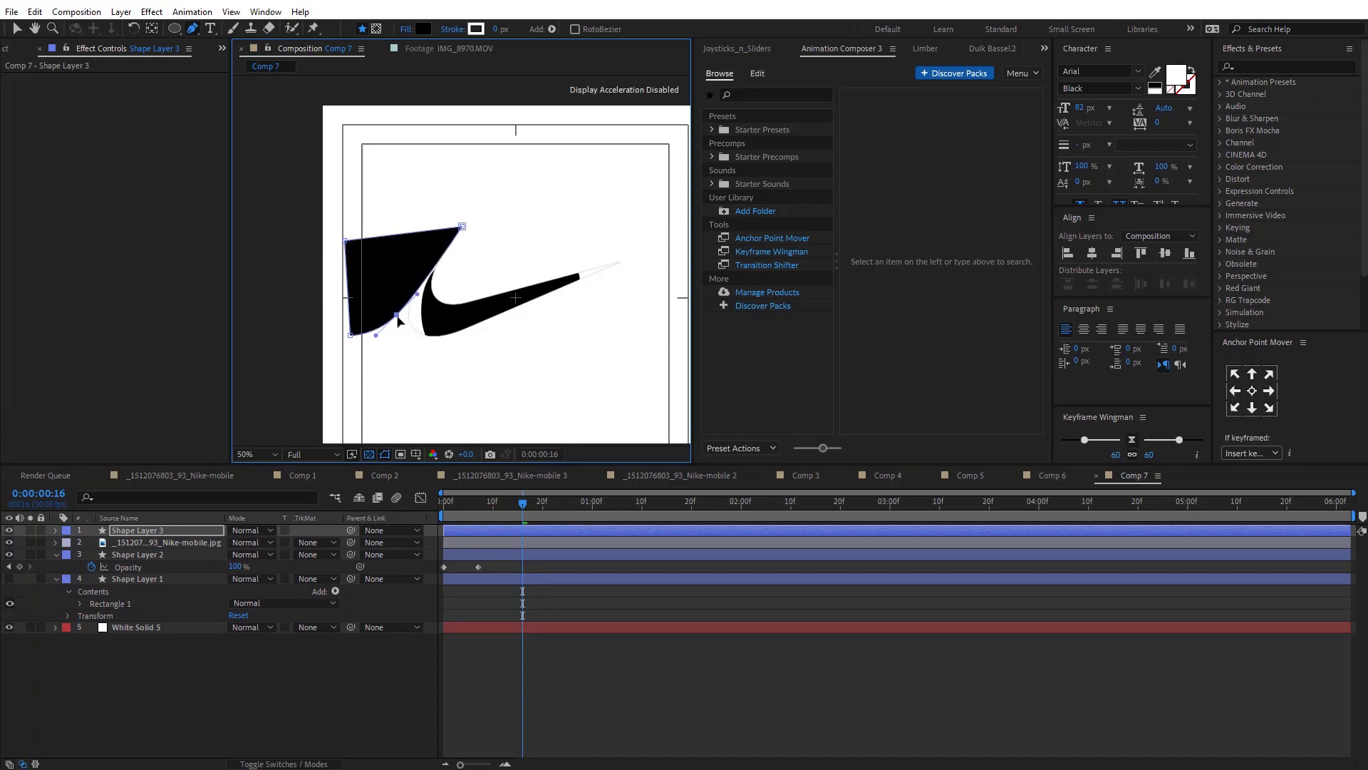
{"action": "mouse_move", "coordinate": [432, 271]}
{"action": "left_mouse_down"}
{"action": "mouse_move", "coordinate": [449, 246]}
{"action": "mouse_move", "coordinate": [425, 259]}
{"action": "left_mouse_up"}
{"action": "left_click", "coordinate": [547, 640]}
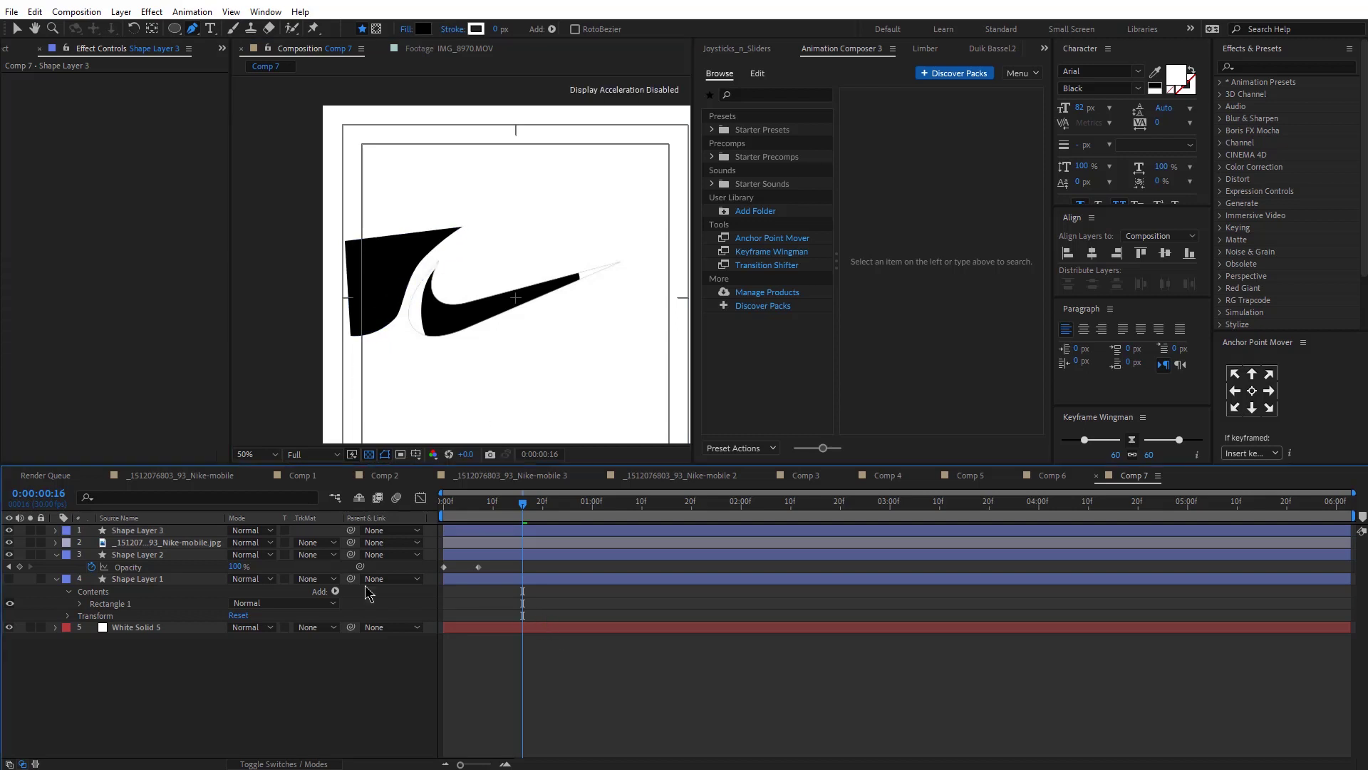
{"action": "left_click", "coordinate": [166, 530]}
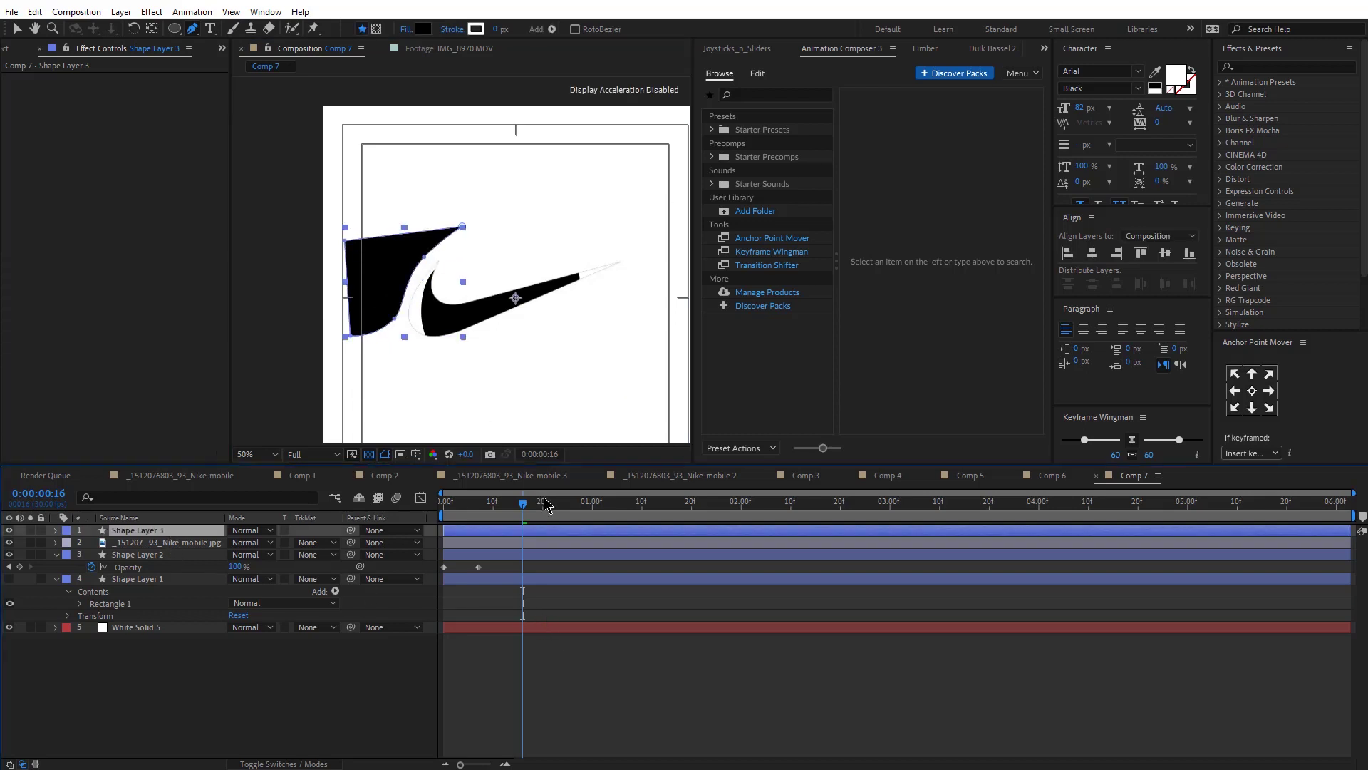
Change Shape Layer 3's fill to pink DE3163 by sampling the existing pink swatch.
{"action": "left_click", "coordinate": [422, 29]}
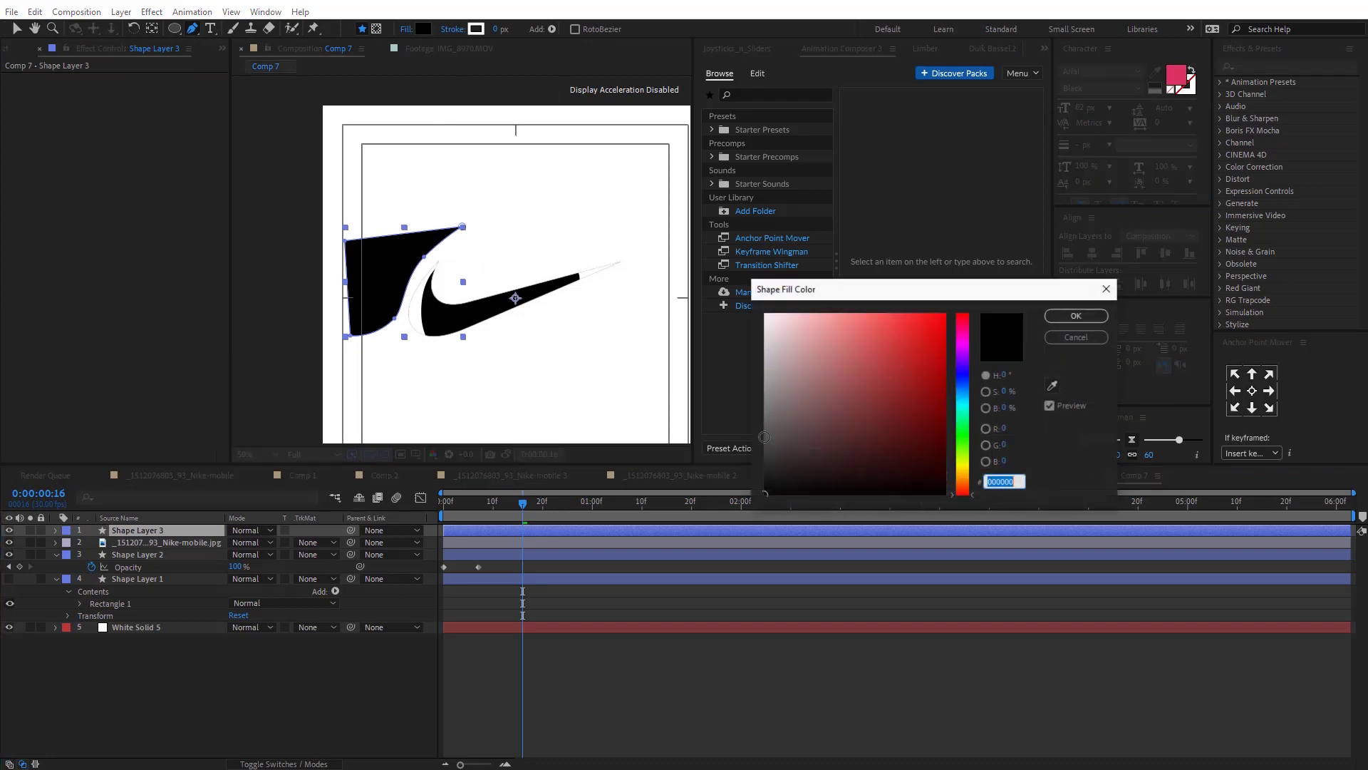
{"action": "left_click", "coordinate": [1053, 386]}
{"action": "left_click", "coordinate": [1180, 68]}
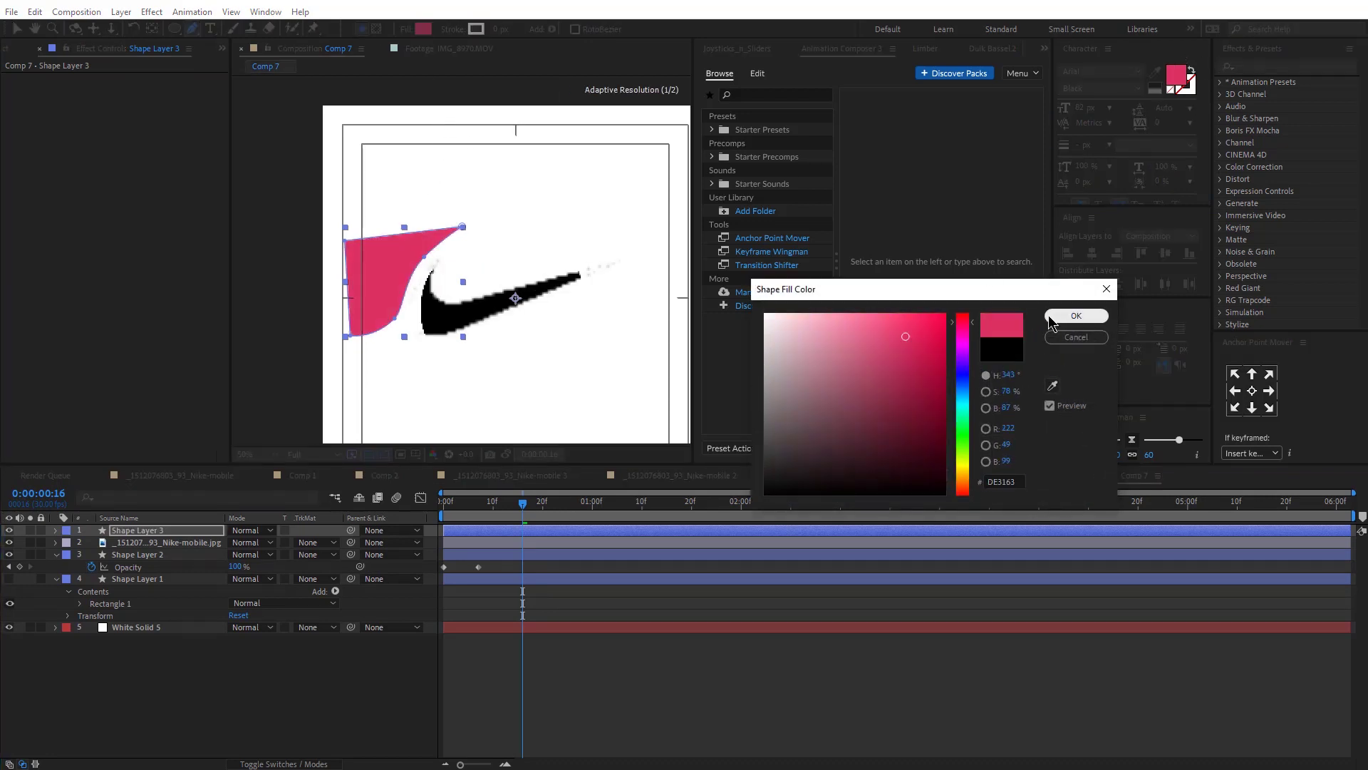
{"action": "left_click", "coordinate": [1076, 316]}
Set the first Path keyframe for Shape Layer 3 at frame 7 and preview the animation.
{"action": "left_click", "coordinate": [478, 515]}
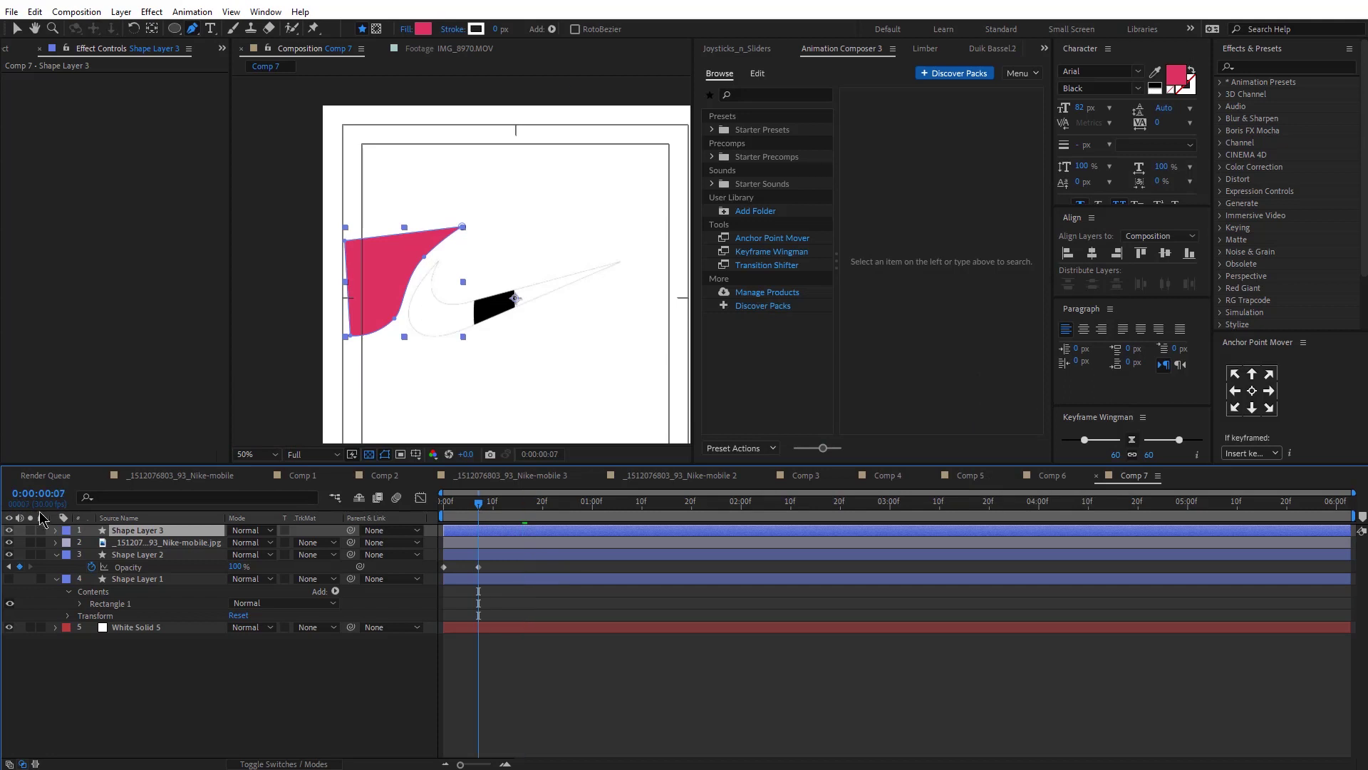
{"action": "left_click", "coordinate": [56, 531]}
{"action": "left_click", "coordinate": [68, 543]}
{"action": "left_click", "coordinate": [80, 555]}
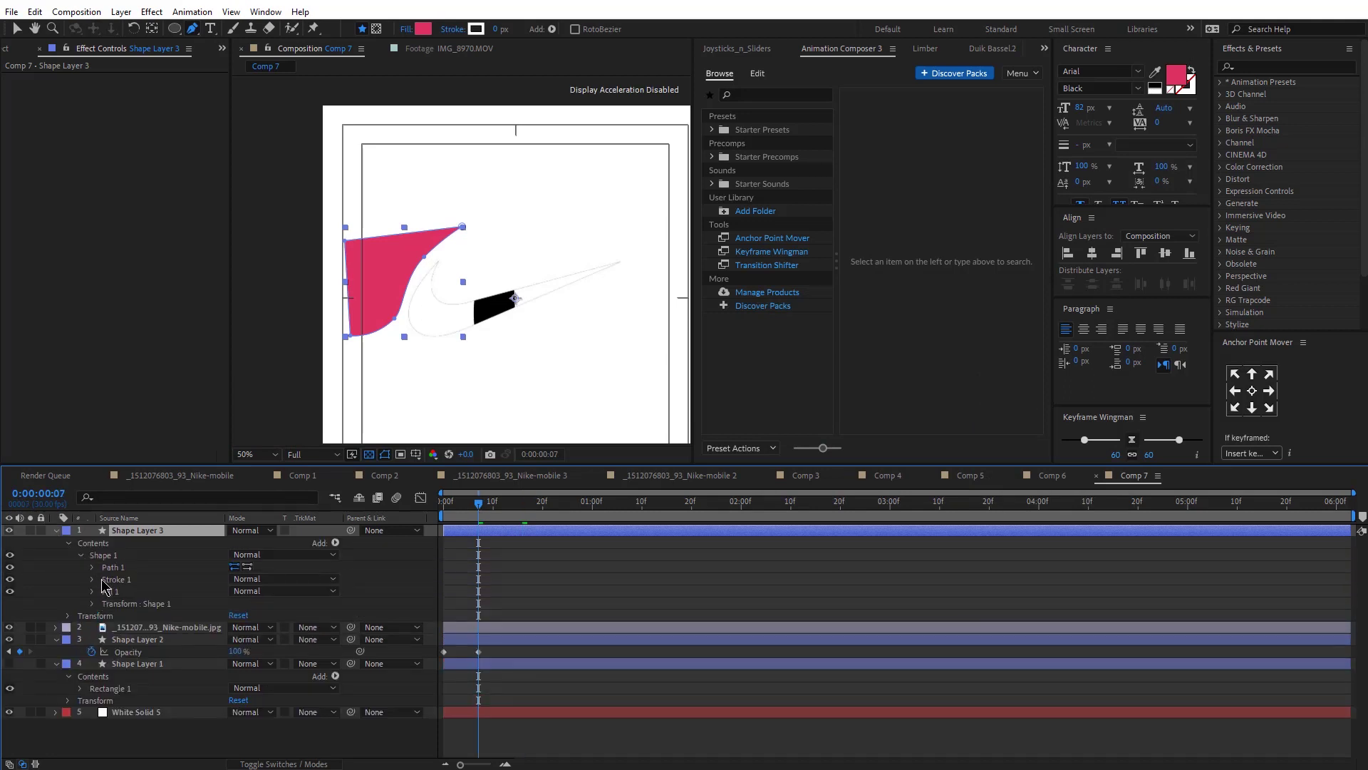
{"action": "left_click", "coordinate": [91, 567]}
{"action": "left_click", "coordinate": [179, 579]}
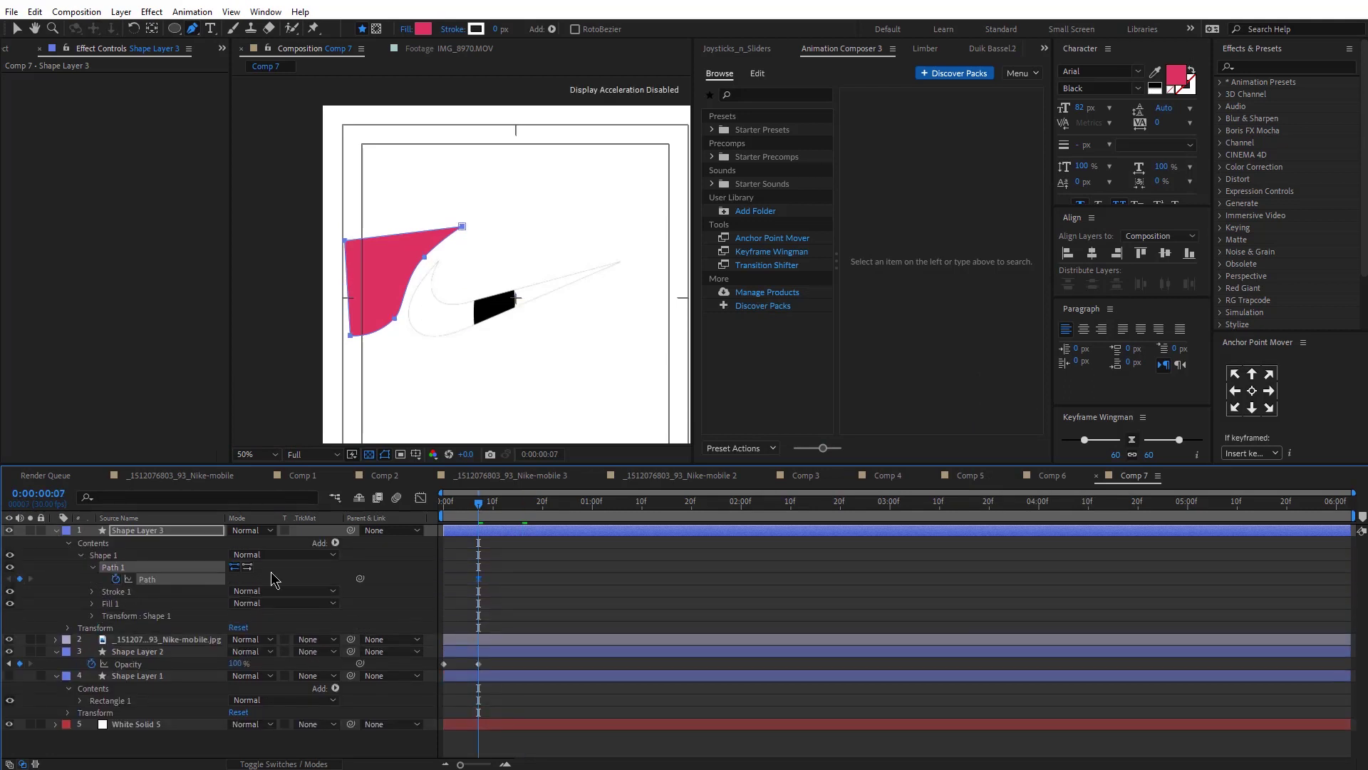
{"action": "left_click", "coordinate": [490, 586]}
{"action": "key", "text": "space"}
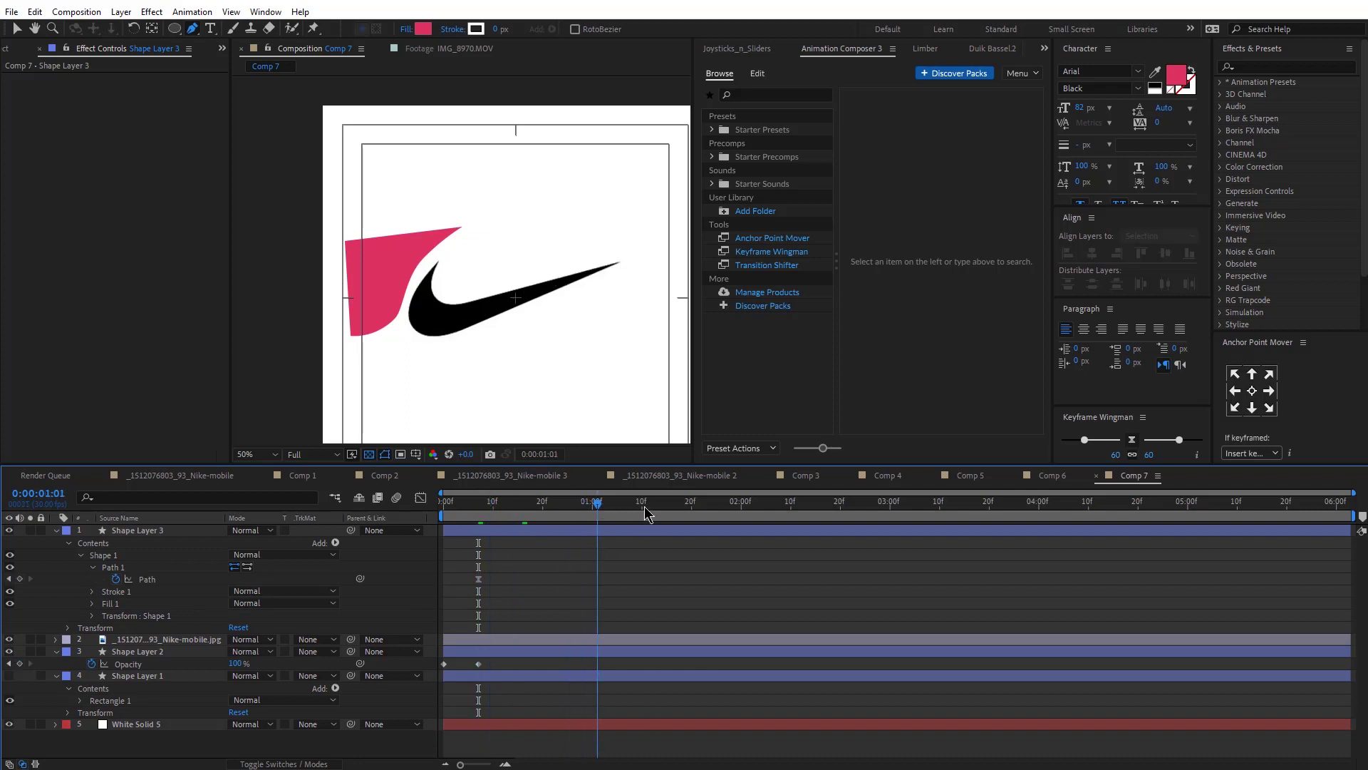
At frame 28, stretch Shape Layer 3's curved edge points across the composition so the pink shape covers the whole swoosh.
{"action": "left_click_drag", "start_coordinate": [575, 516], "coordinate": [582, 516]}
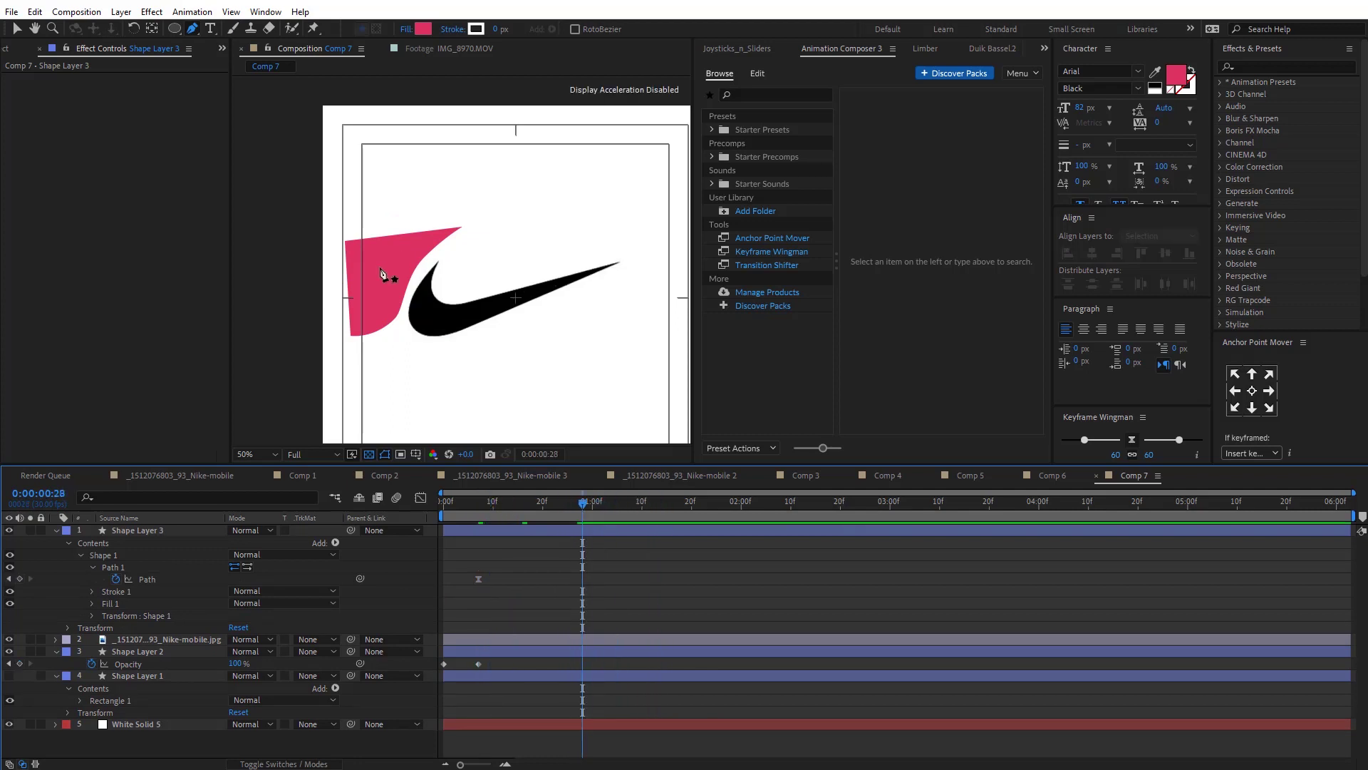
{"action": "left_click", "coordinate": [176, 531]}
{"action": "left_click_drag", "start_coordinate": [397, 321], "coordinate": [581, 325]}
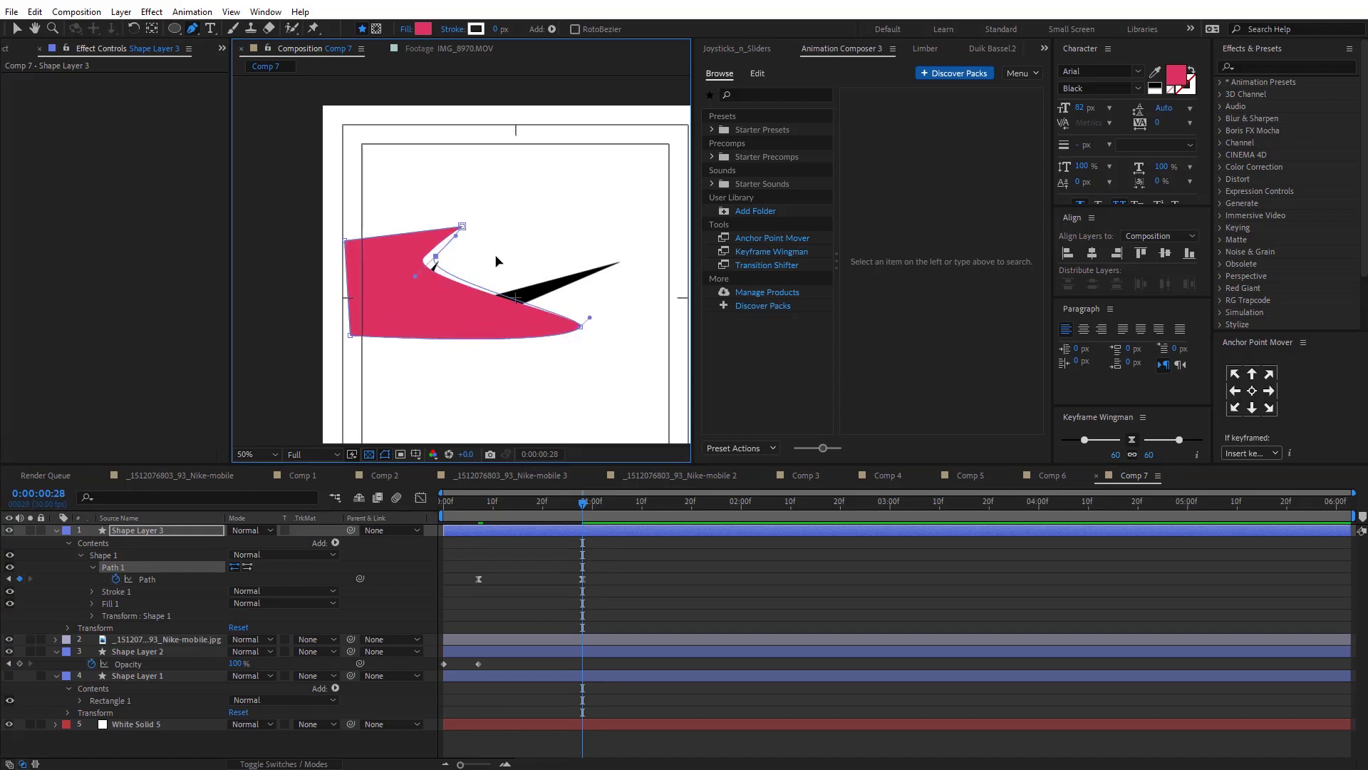
{"action": "left_click_drag", "start_coordinate": [426, 259], "coordinate": [656, 255]}
{"action": "left_click_drag", "start_coordinate": [588, 319], "coordinate": [598, 265]}
{"action": "left_click_drag", "start_coordinate": [673, 232], "coordinate": [675, 189]}
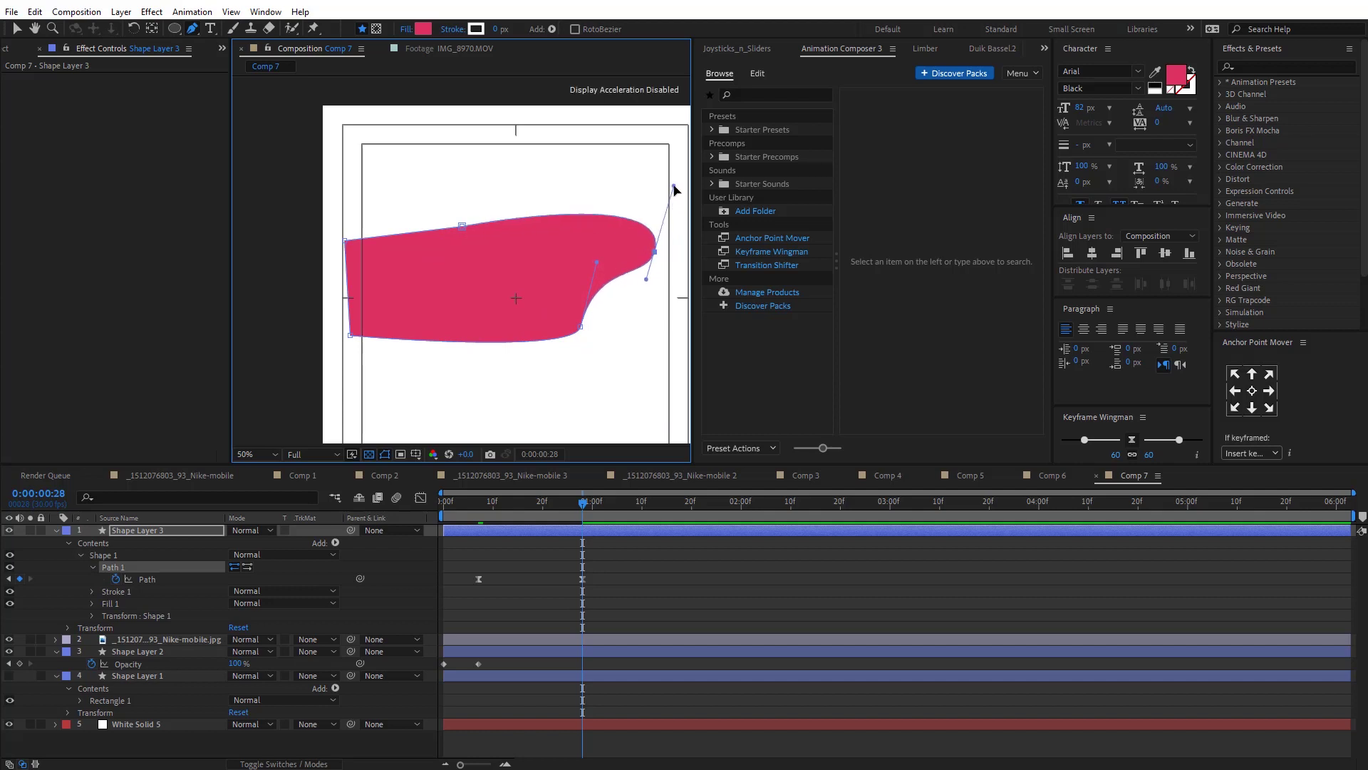
{"action": "left_click", "coordinate": [466, 562]}
Move Shape Layer 3's last Path keyframe to about 1:06 and adjust the shape's leading curve at frame 17.
{"action": "left_click", "coordinate": [468, 508]}
{"action": "key", "text": "space"}
{"action": "left_click_drag", "start_coordinate": [468, 508], "coordinate": [528, 508]}
{"action": "left_click_drag", "start_coordinate": [583, 578], "coordinate": [623, 579]}
{"action": "left_click_drag", "start_coordinate": [463, 324], "coordinate": [461, 334]}
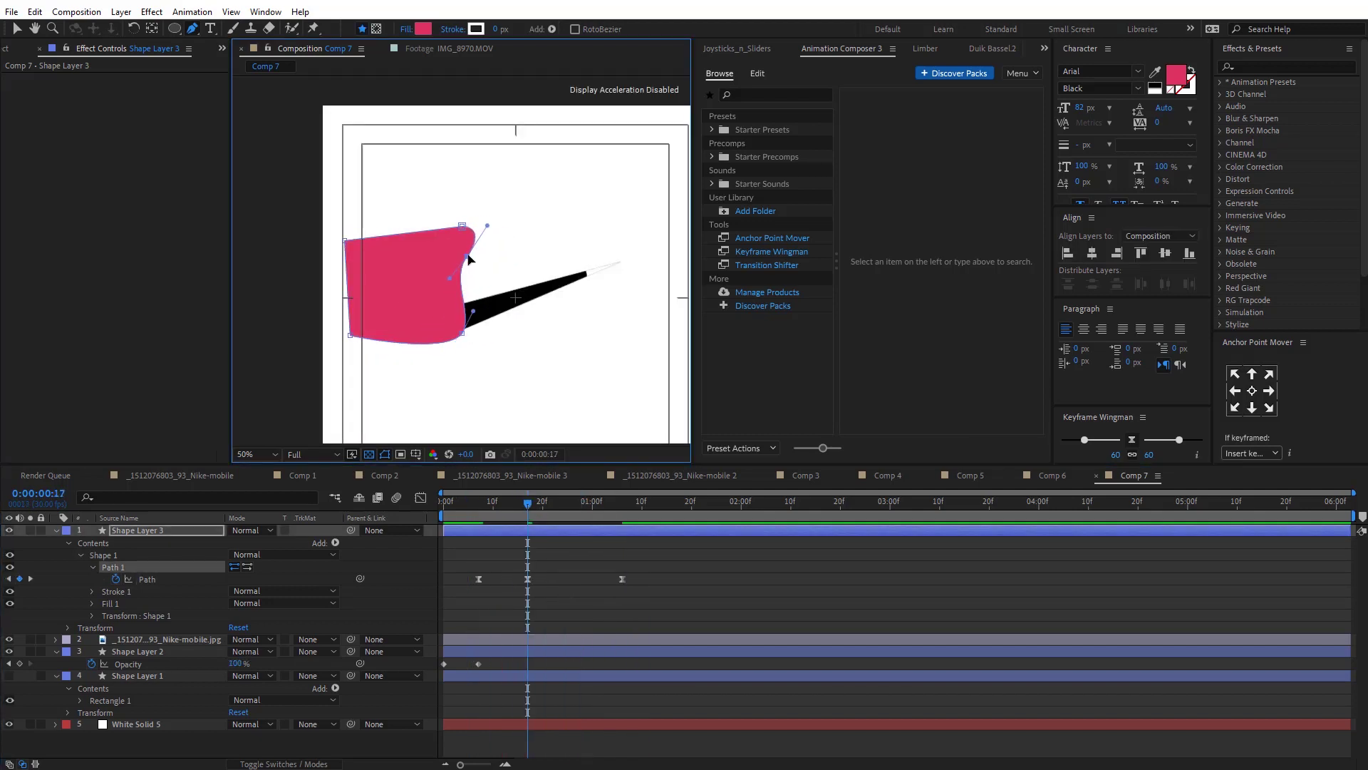
{"action": "left_click_drag", "start_coordinate": [468, 258], "coordinate": [458, 262]}
{"action": "left_click", "coordinate": [587, 568]}
Preview the path animation, move Shape Layer 3 directly beneath the logo image layer, and preview the masked result.
{"action": "left_click", "coordinate": [474, 504]}
{"action": "key", "text": "space"}
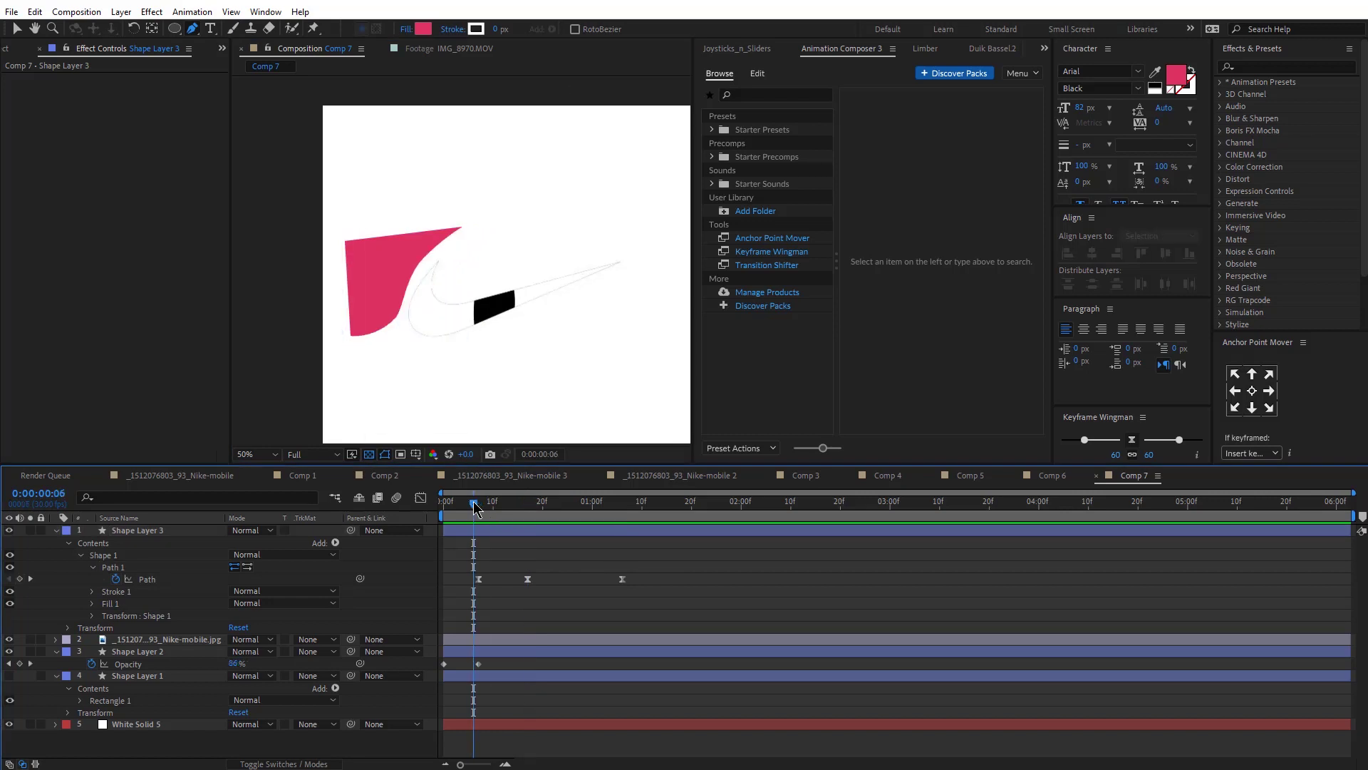
{"action": "mouse_move", "coordinate": [474, 508]}
{"action": "left_mouse_down"}
{"action": "mouse_move", "coordinate": [619, 507]}
{"action": "mouse_move", "coordinate": [474, 507]}
{"action": "left_mouse_up"}
{"action": "left_click", "coordinate": [132, 531]}
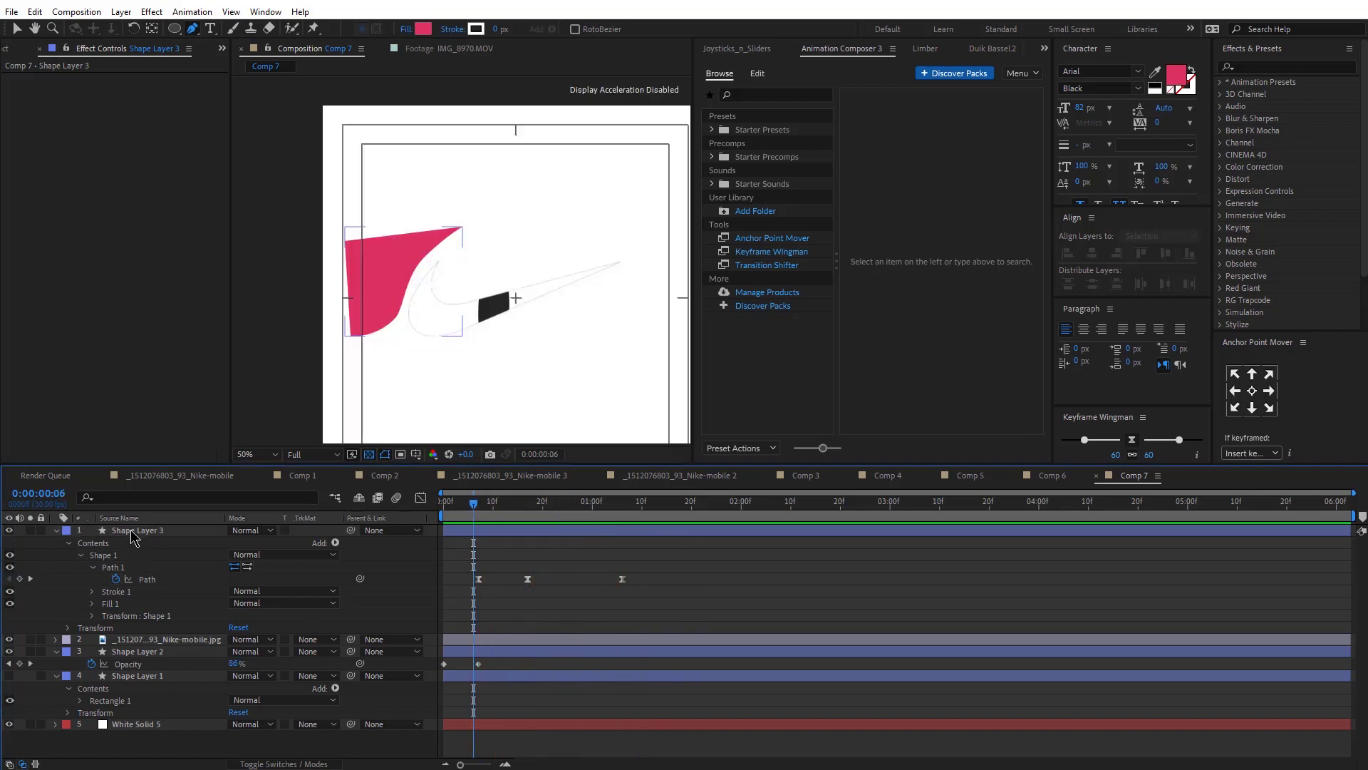
{"action": "left_click_drag", "start_coordinate": [131, 530], "coordinate": [136, 646]}
{"action": "left_click", "coordinate": [482, 509]}
{"action": "key", "text": "space"}
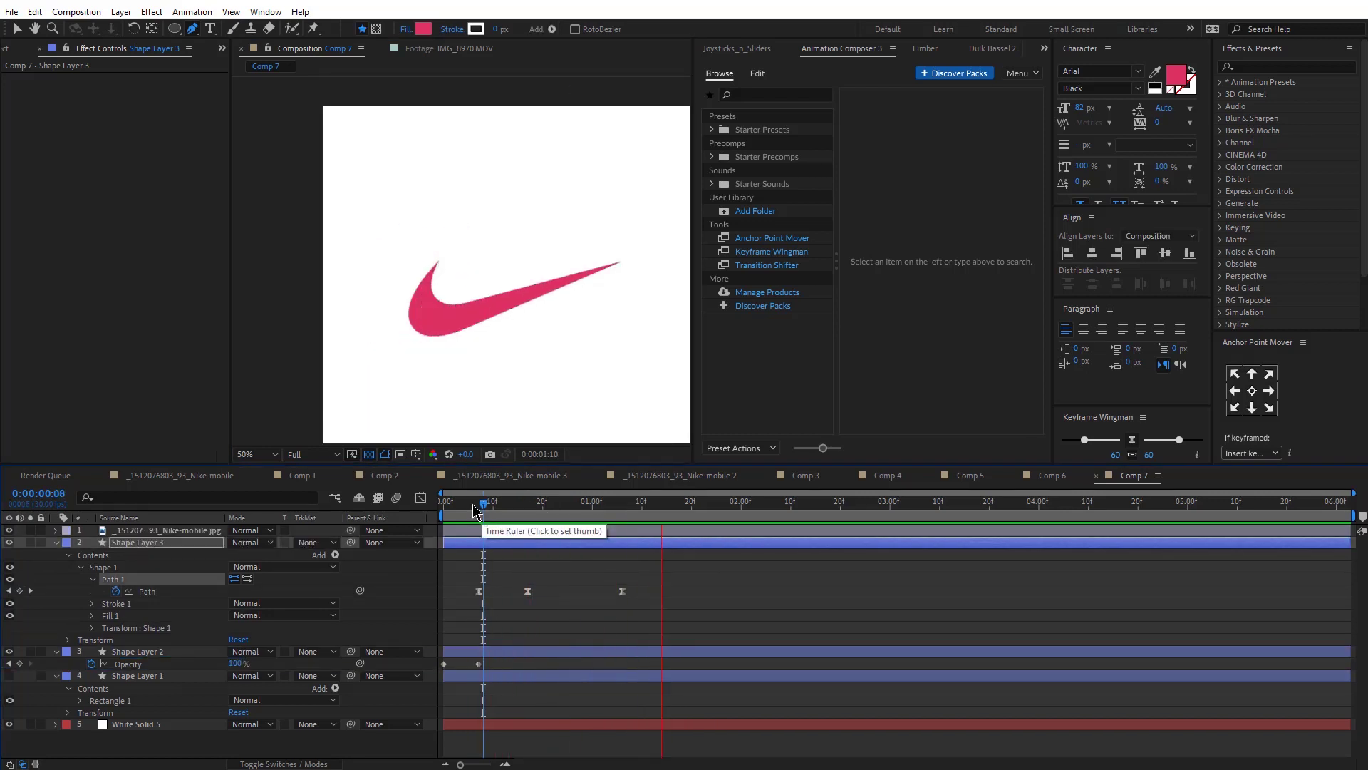
Preview the reveal from the first frame and shift Shape Layer 3 about 3 frames later.
{"action": "left_click", "coordinate": [442, 502]}
{"action": "key", "text": "space"}
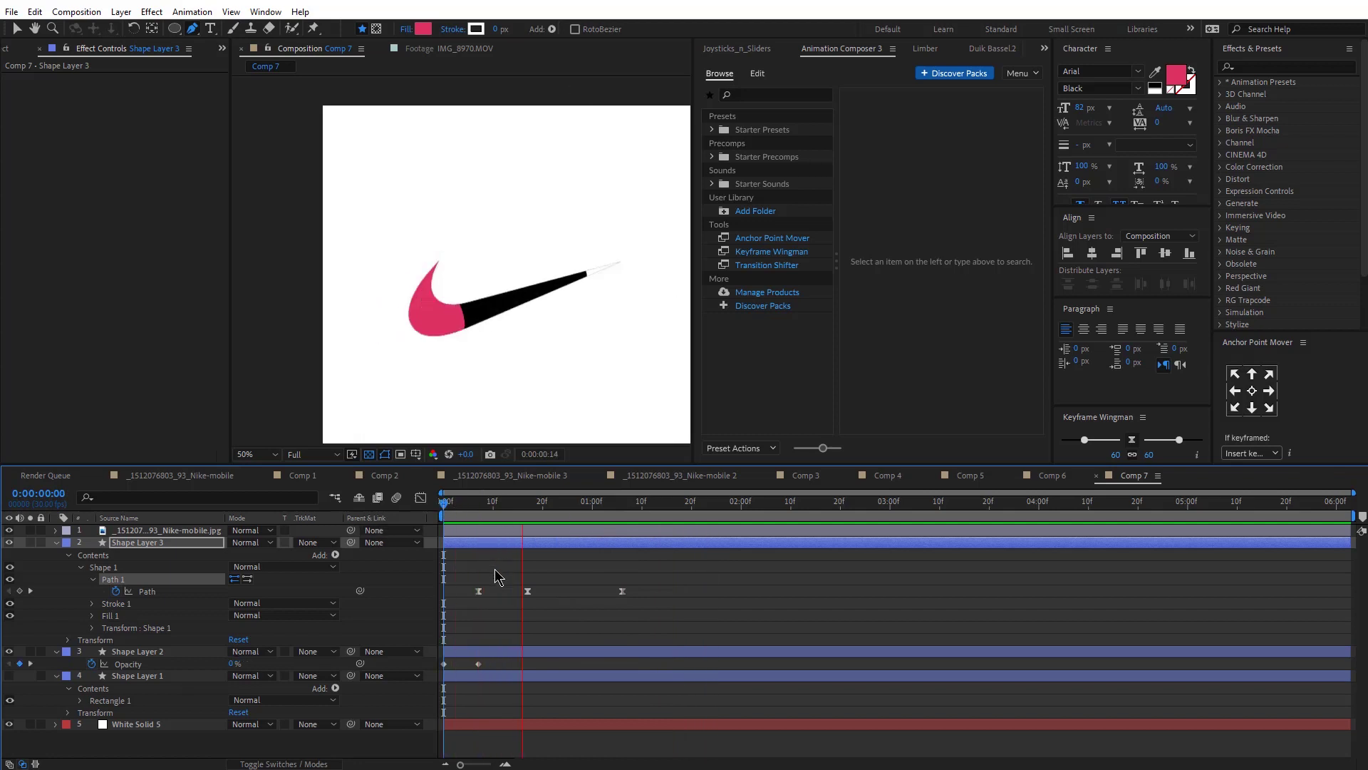
{"action": "left_click", "coordinate": [512, 505]}
{"action": "left_click_drag", "start_coordinate": [501, 543], "coordinate": [516, 542]}
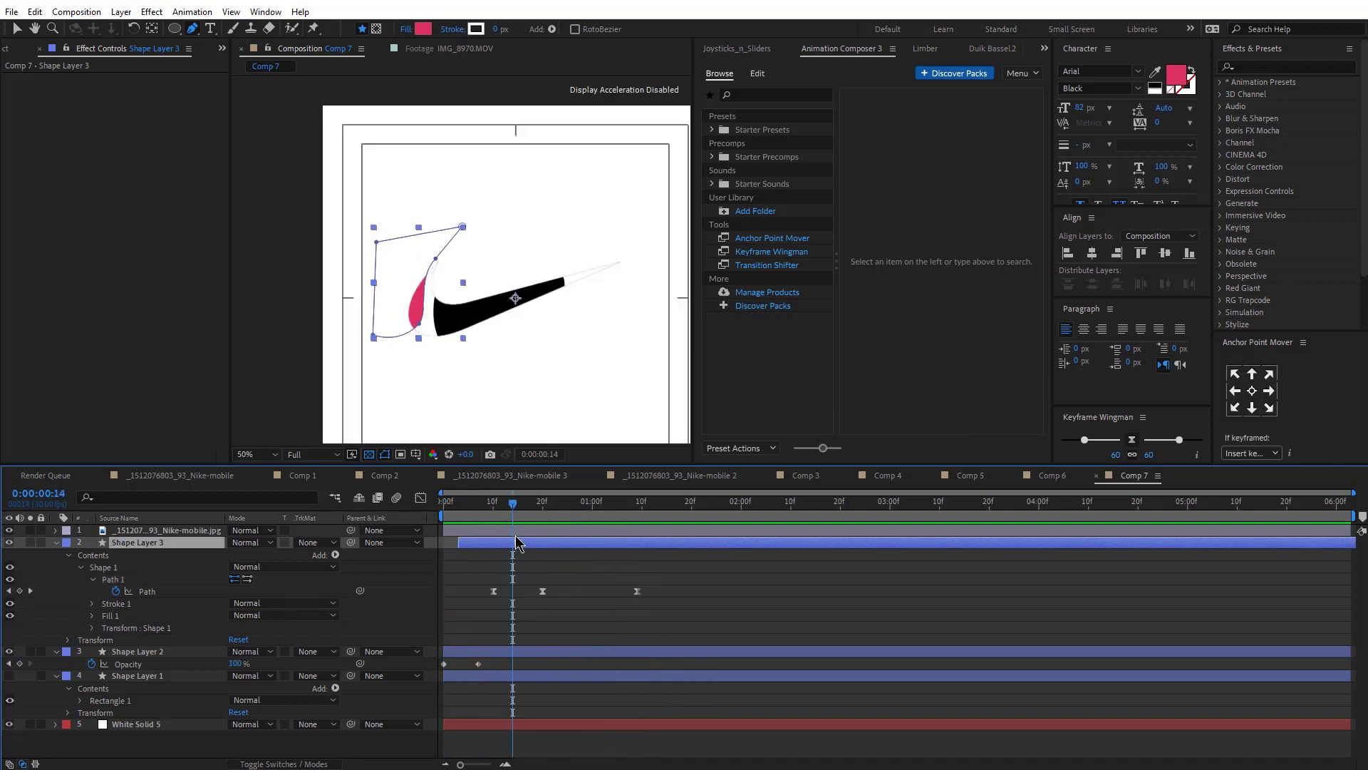
Apply Turbulent Displace to Shape Layer 3 with Amount 55 and Size 60, and preview the pink fill.
{"action": "left_click", "coordinate": [1271, 67]}
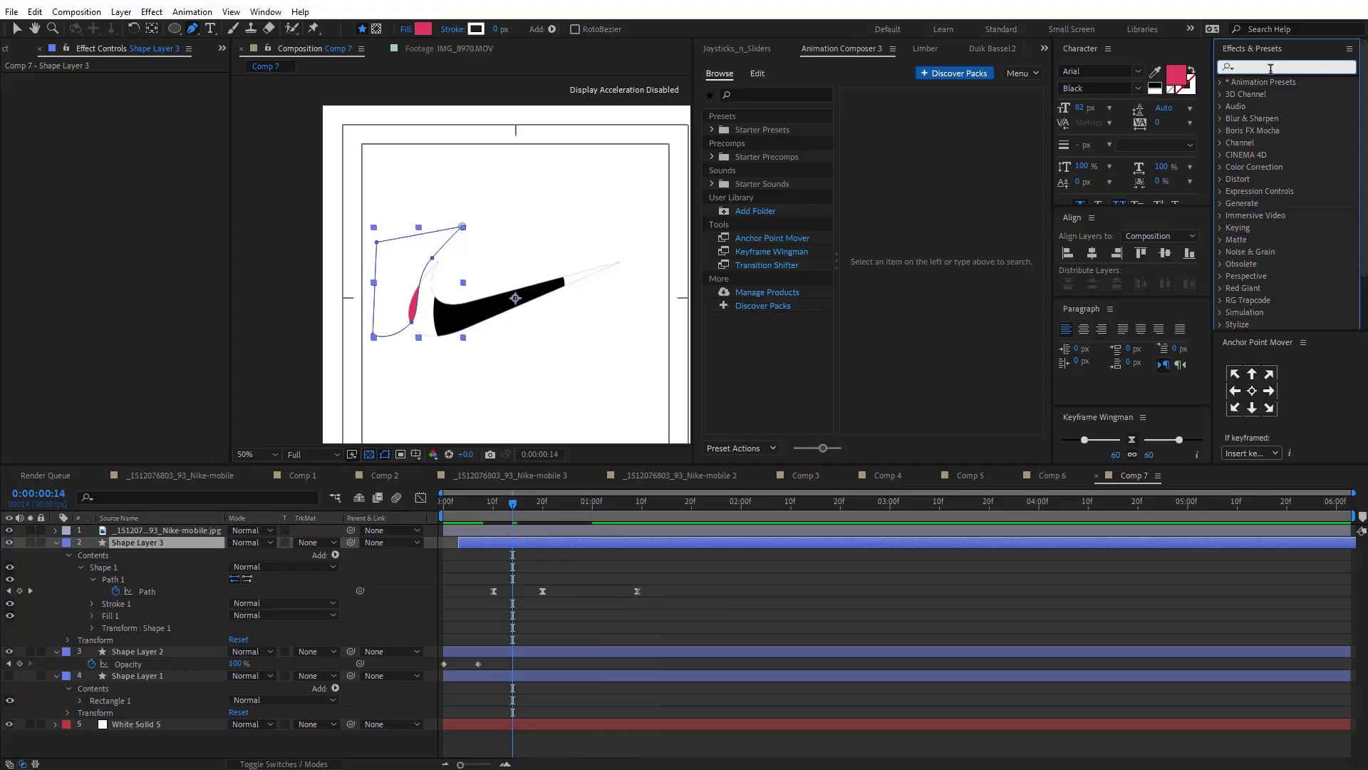
{"action": "type", "text": "tur"}
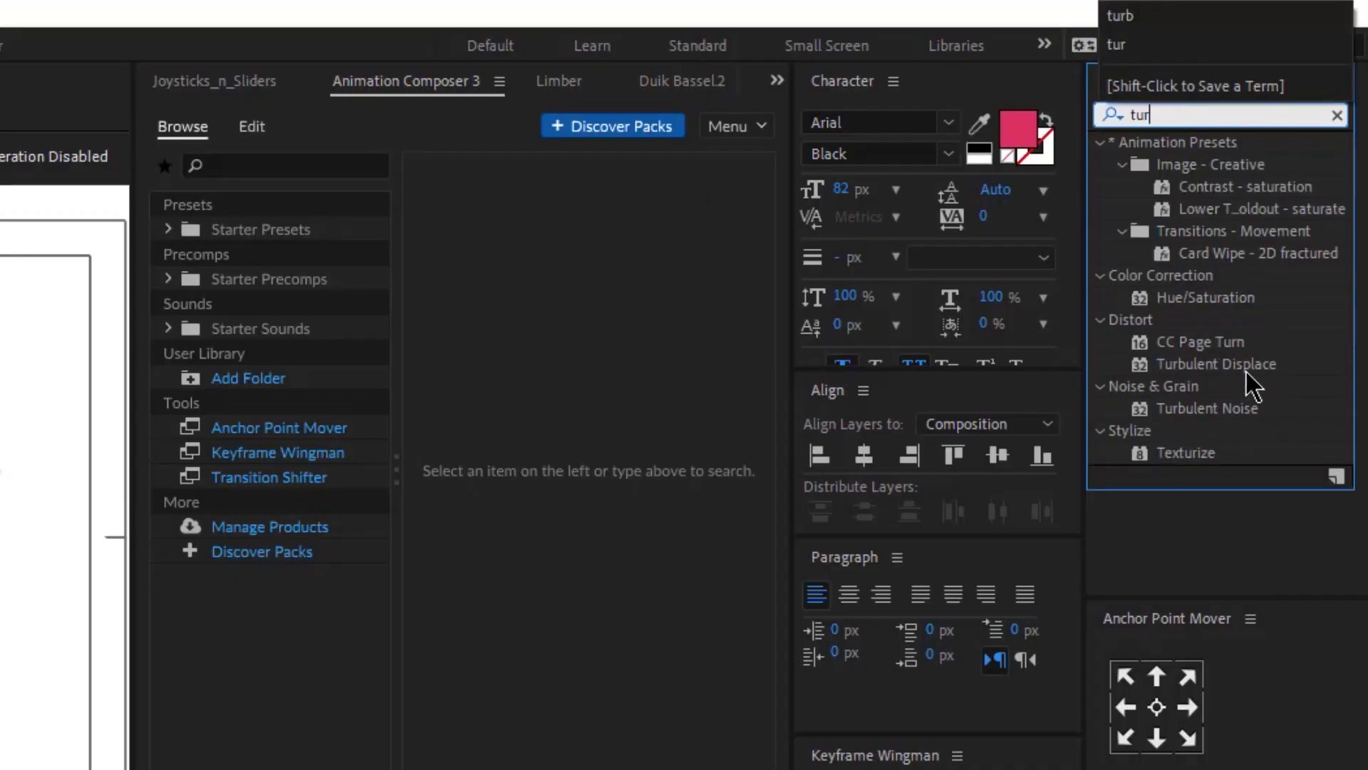
{"action": "double_click", "coordinate": [1247, 372]}
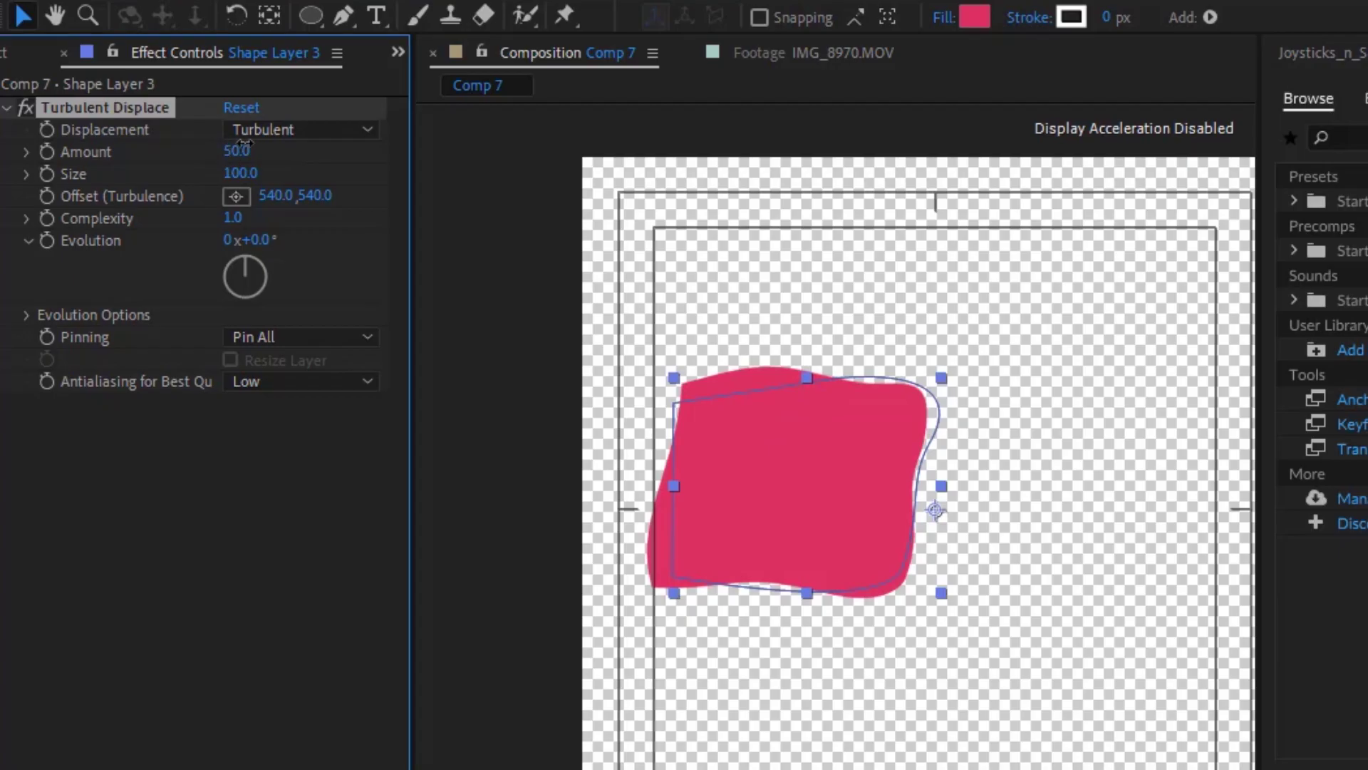
{"action": "left_click_drag", "start_coordinate": [244, 150], "coordinate": [204, 182]}
{"action": "key", "text": "space"}
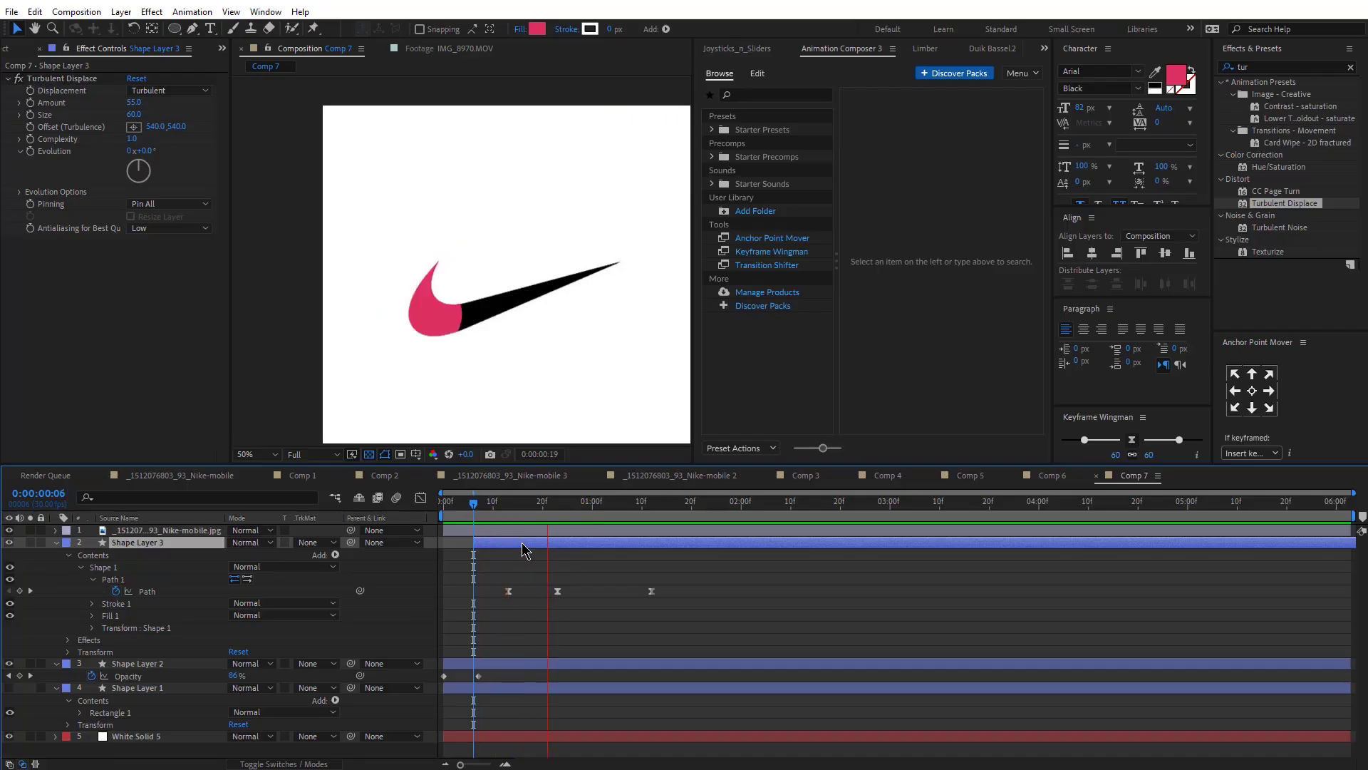
{"action": "key", "text": "space"}
{"action": "key", "text": "space"}
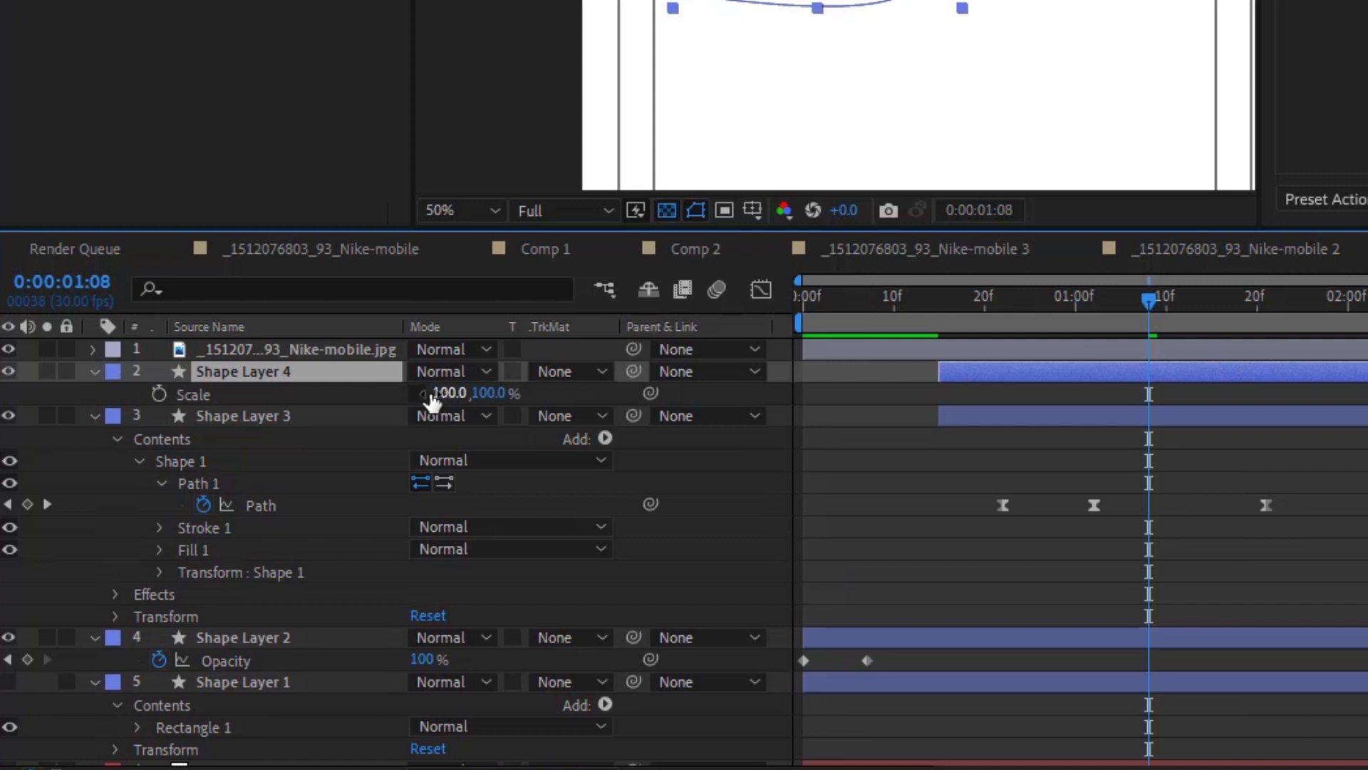
Mirror Shape Layer 4 by setting its horizontal scale to -100%, and move it over the swoosh from the thin end.
{"action": "left_click", "coordinate": [442, 392]}
{"action": "type", "text": "-100"}
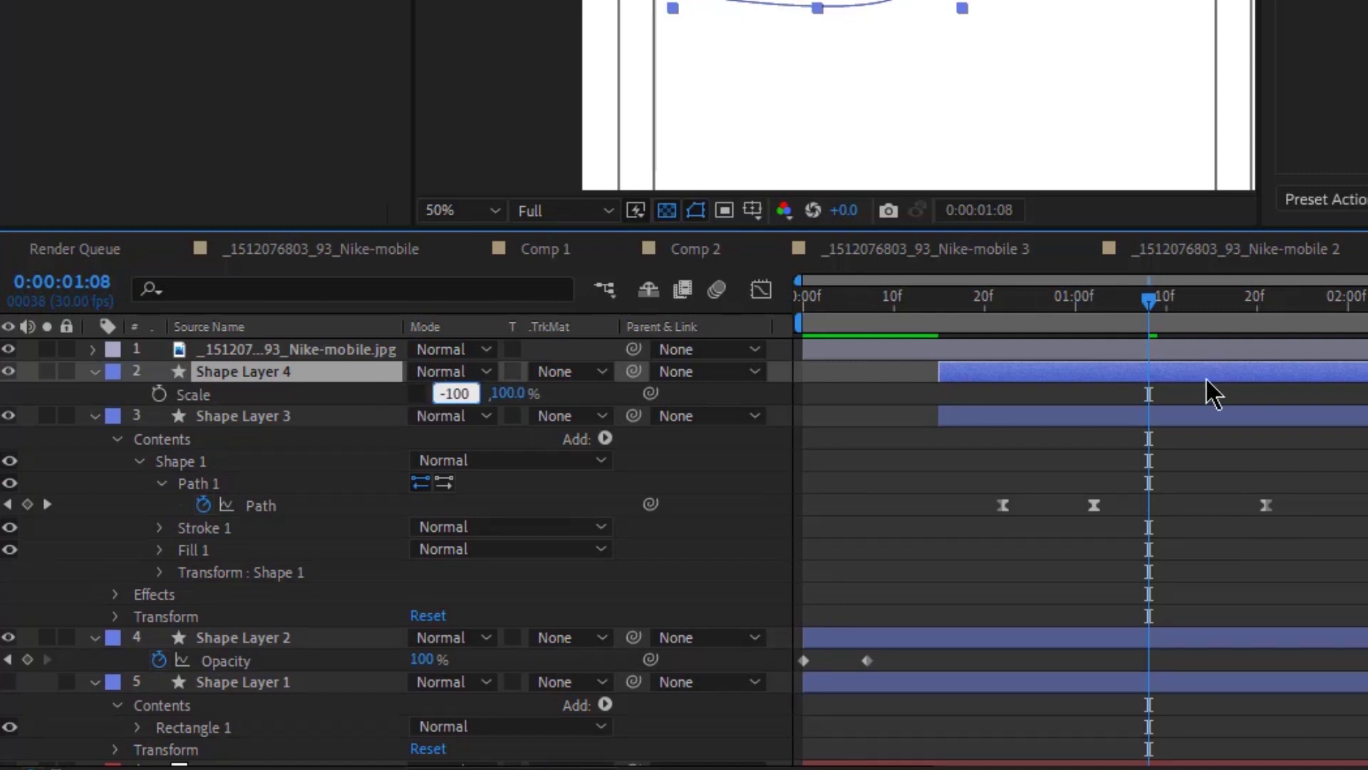
{"action": "key", "text": "Return"}
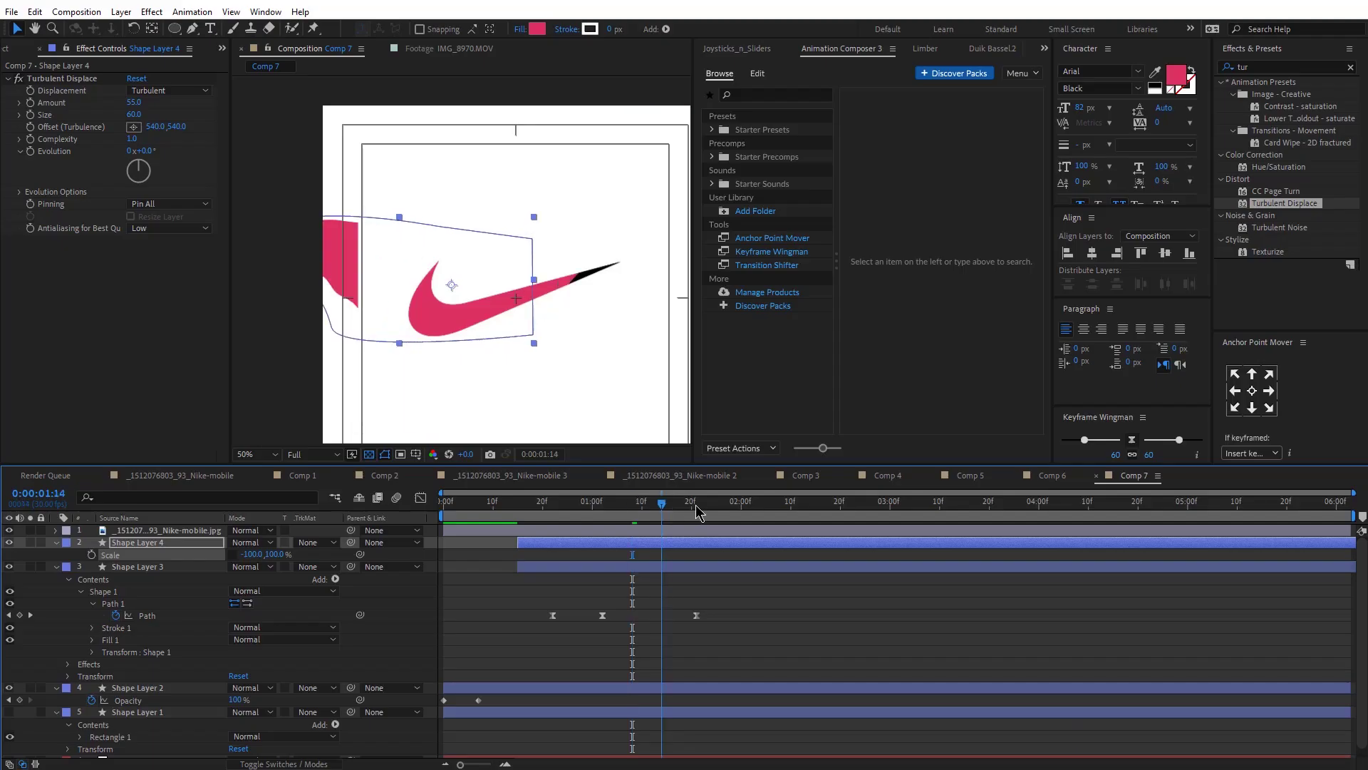
{"action": "left_click_drag", "start_coordinate": [696, 506], "coordinate": [731, 506]}
{"action": "left_click_drag", "start_coordinate": [432, 289], "coordinate": [555, 301]}
At the 1:21 Path keyframe, reshape Shape Layer 4's leading curve so it encloses the swoosh's thick end.
{"action": "key", "text": "u"}
{"action": "key", "text": "j"}
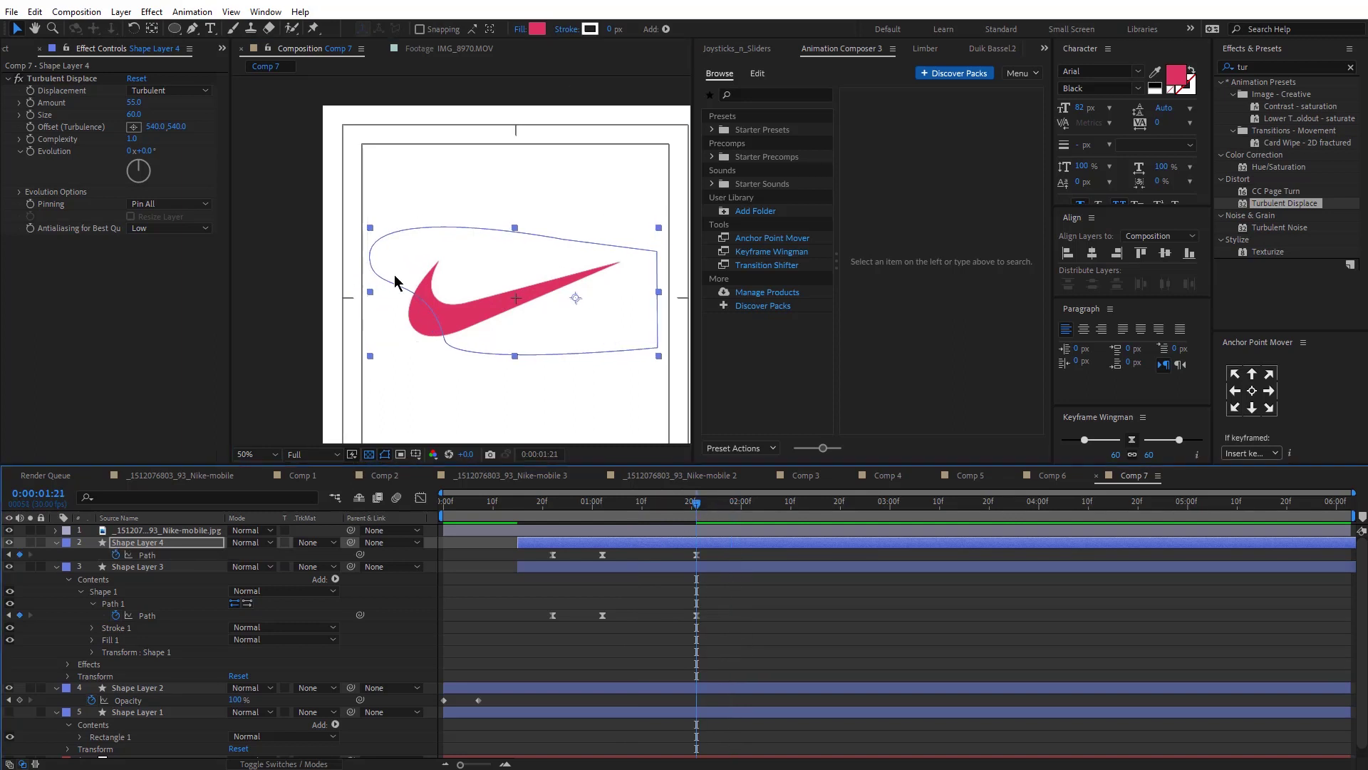
{"action": "key", "text": "g"}
{"action": "left_click_drag", "start_coordinate": [442, 336], "coordinate": [386, 343]}
{"action": "left_click_drag", "start_coordinate": [370, 257], "coordinate": [404, 257]}
{"action": "left_click_drag", "start_coordinate": [406, 211], "coordinate": [429, 189]}
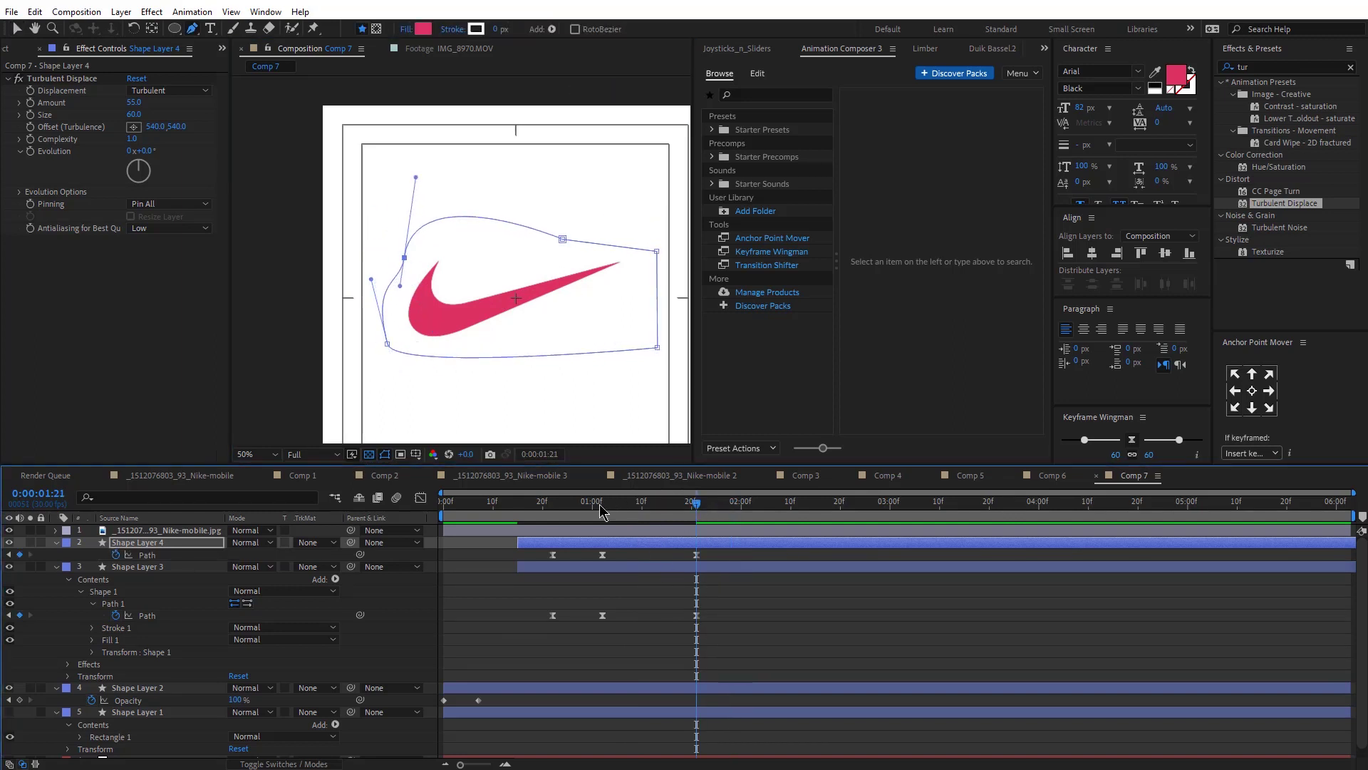
Go to Shape Layer 4's first Path keyframe and change the layer's fill to the sampled yellow-orange.
{"action": "key", "text": "j"}
{"action": "key", "text": "j"}
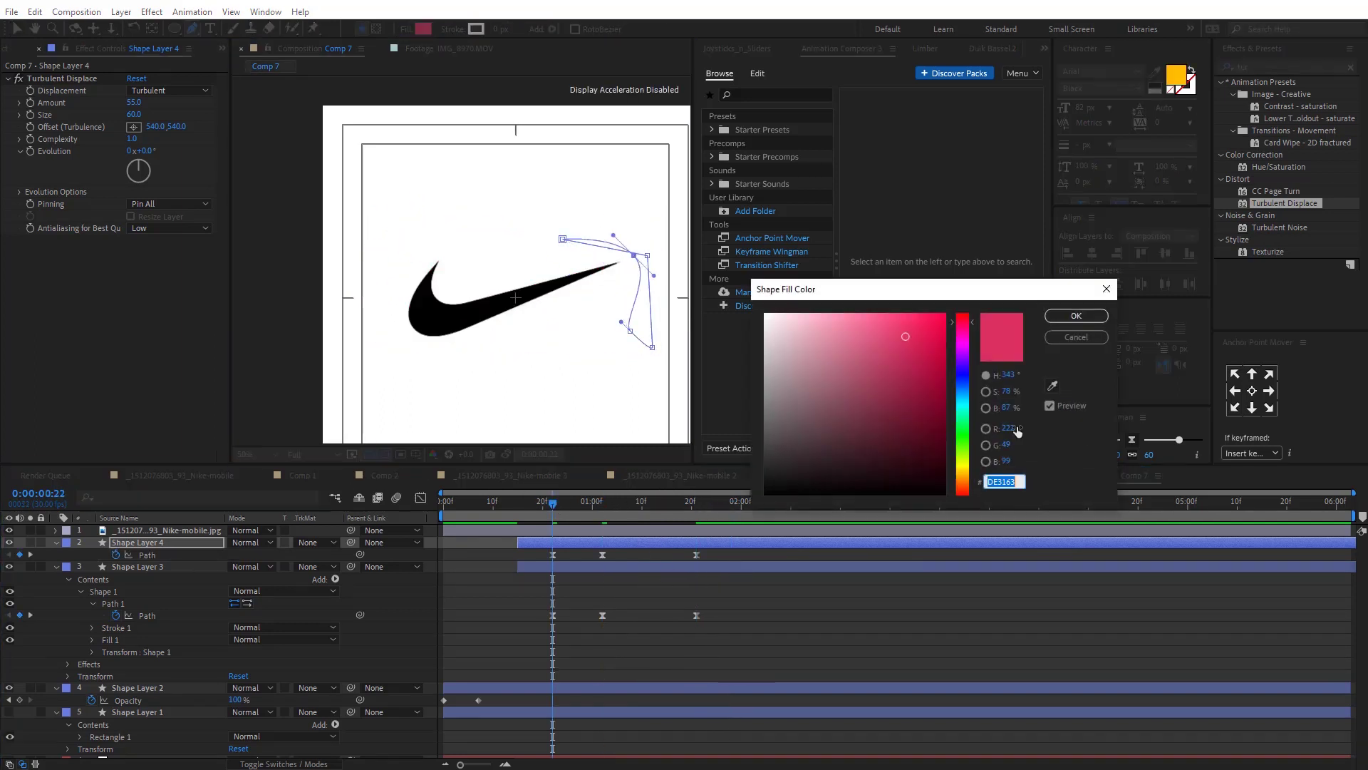
{"action": "left_click", "coordinate": [1052, 386]}
{"action": "left_click", "coordinate": [1060, 317]}
Shift Shape Layer 4 to start at about frame 28 and preview the animation from the beginning.
{"action": "left_click_drag", "start_coordinate": [539, 543], "coordinate": [604, 544]}
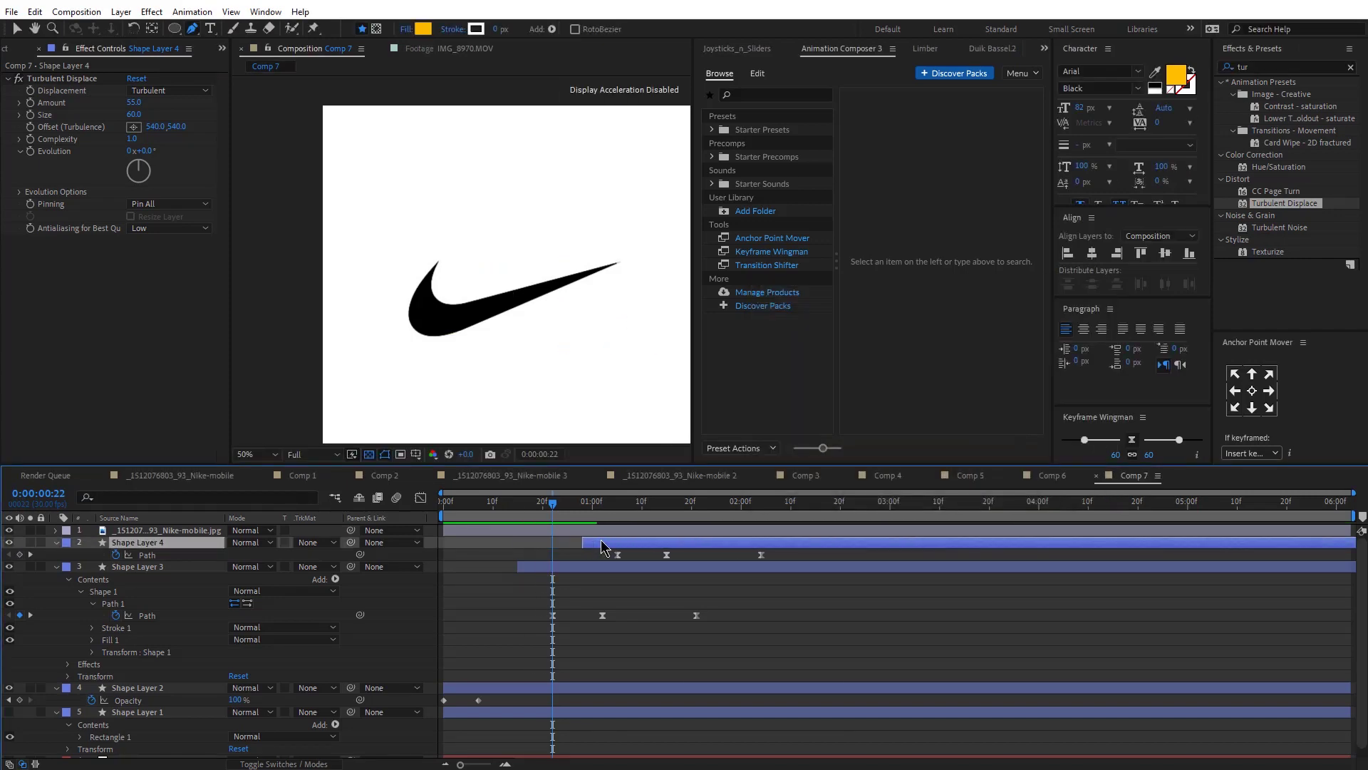
{"action": "left_click_drag", "start_coordinate": [552, 503], "coordinate": [441, 546]}
{"action": "key", "text": "space"}
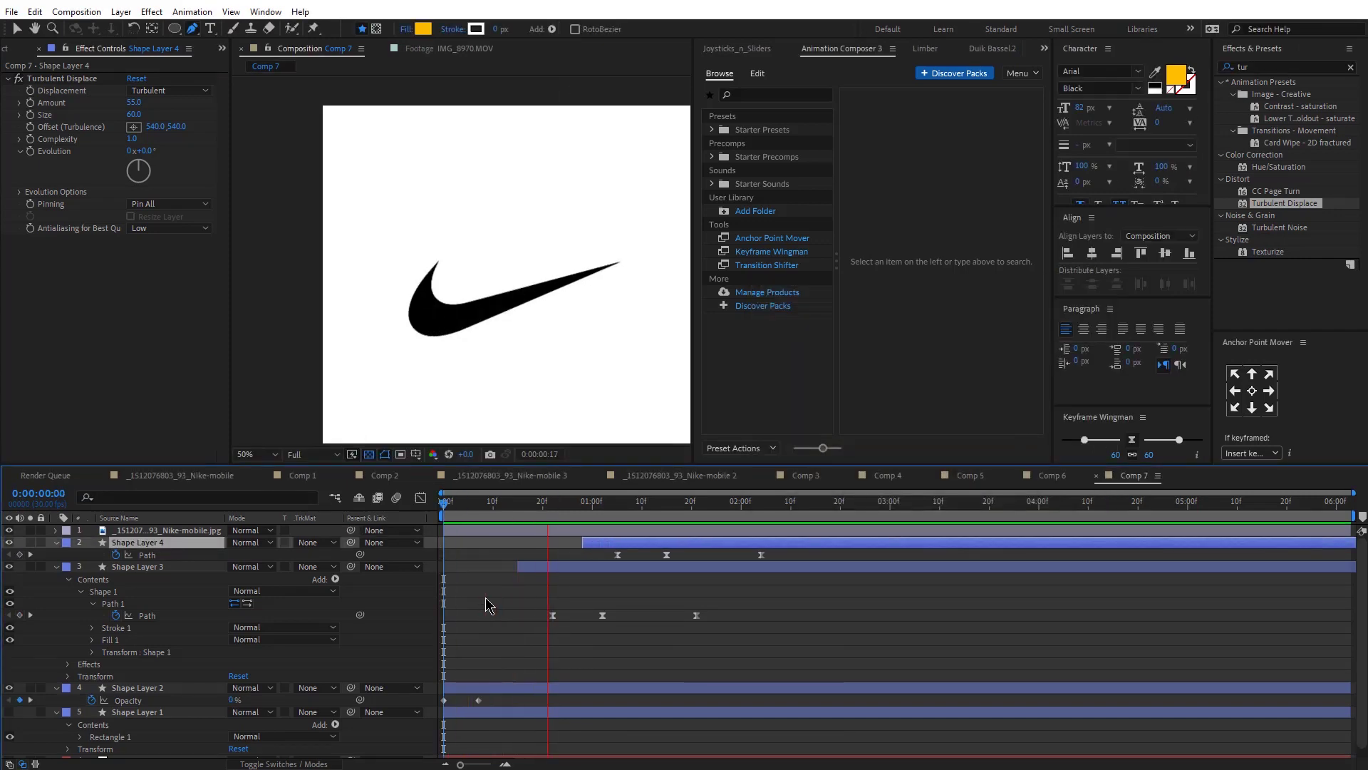
{"action": "scroll", "coordinate": [509, 374], "scroll_direction": "down", "scroll_amount": 1}
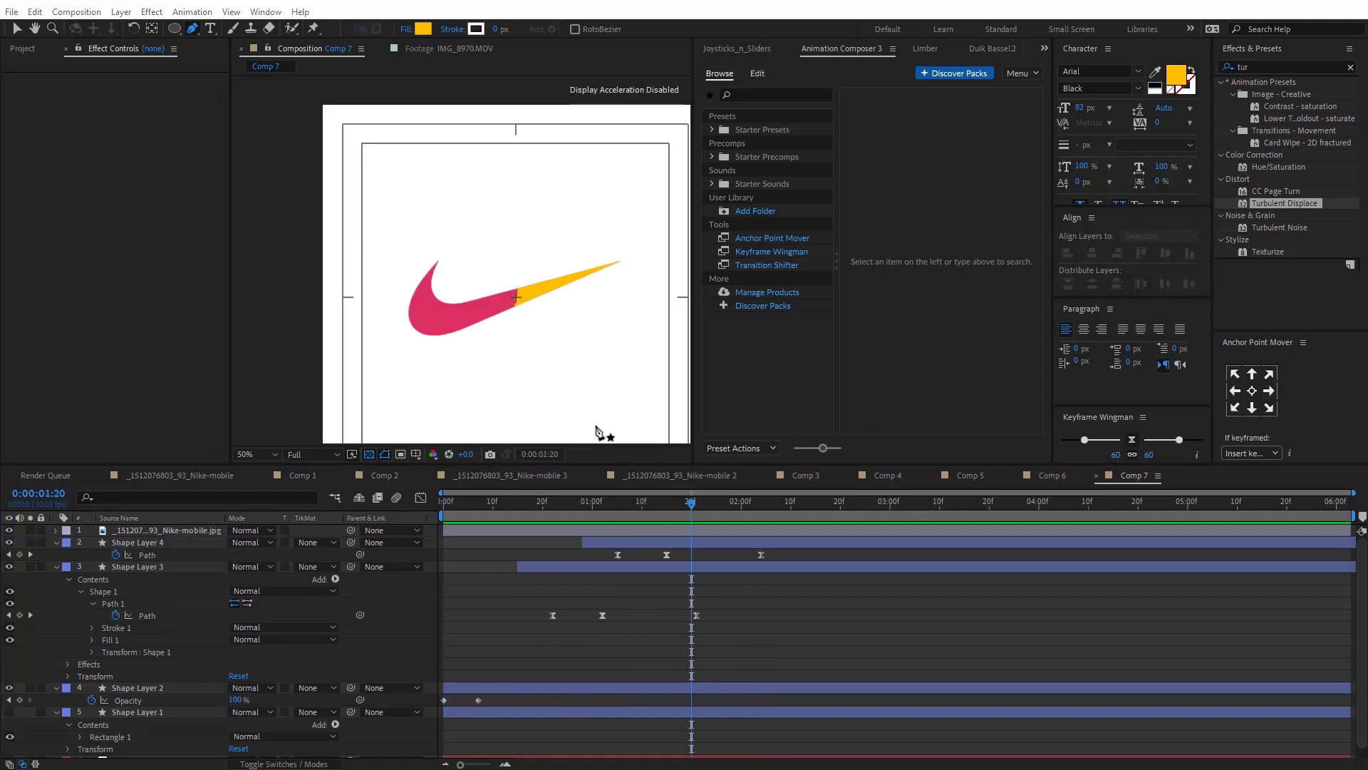
Draw a closed five-point yellow-orange shape above and beside the swoosh's thick end with the Pen tool.
{"action": "left_click", "coordinate": [367, 283]}
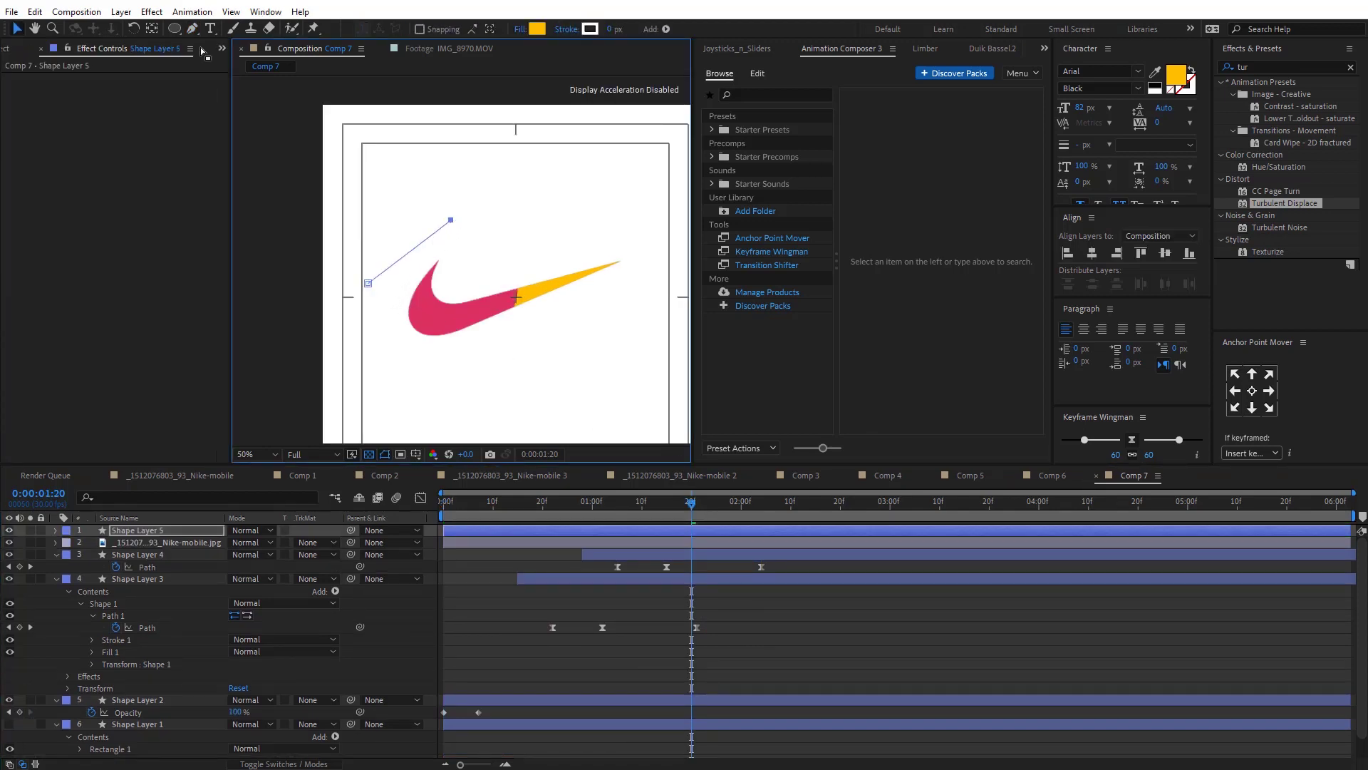
{"action": "left_click", "coordinate": [435, 121]}
{"action": "left_click", "coordinate": [282, 144]}
{"action": "left_click", "coordinate": [282, 249]}
{"action": "left_click", "coordinate": [368, 283]}
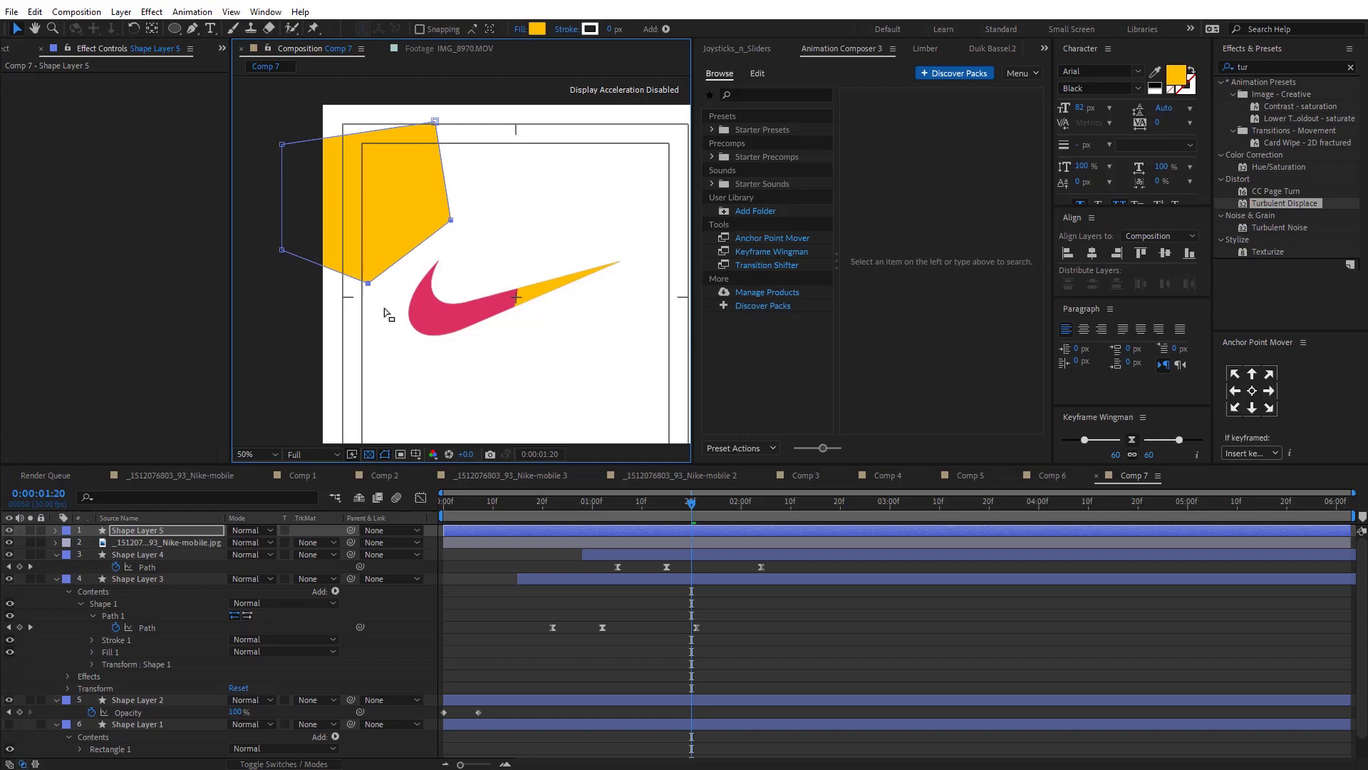
Apply Turbulent Displace to Shape Layer 5 and set its Size to 23.
{"action": "double_click", "coordinate": [1293, 205]}
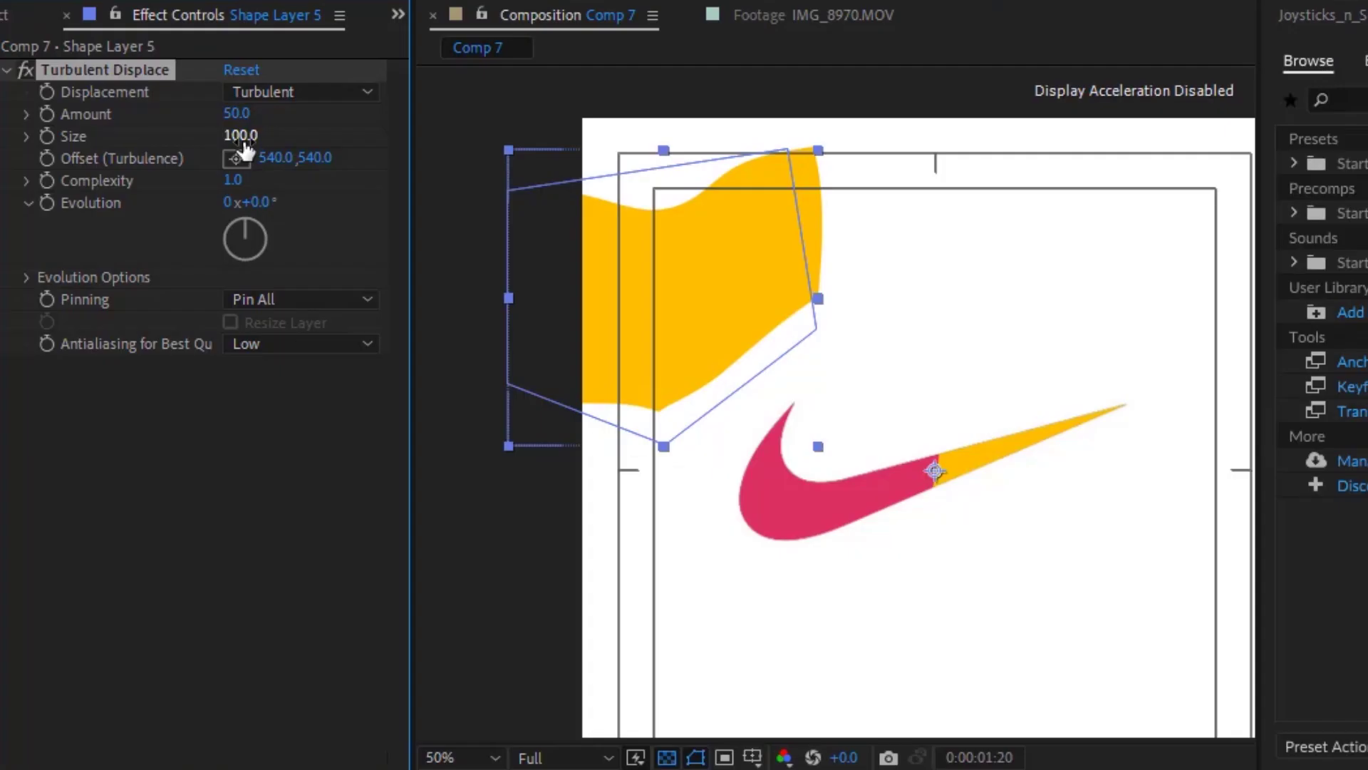
{"action": "left_click_drag", "start_coordinate": [134, 115], "coordinate": [101, 115]}
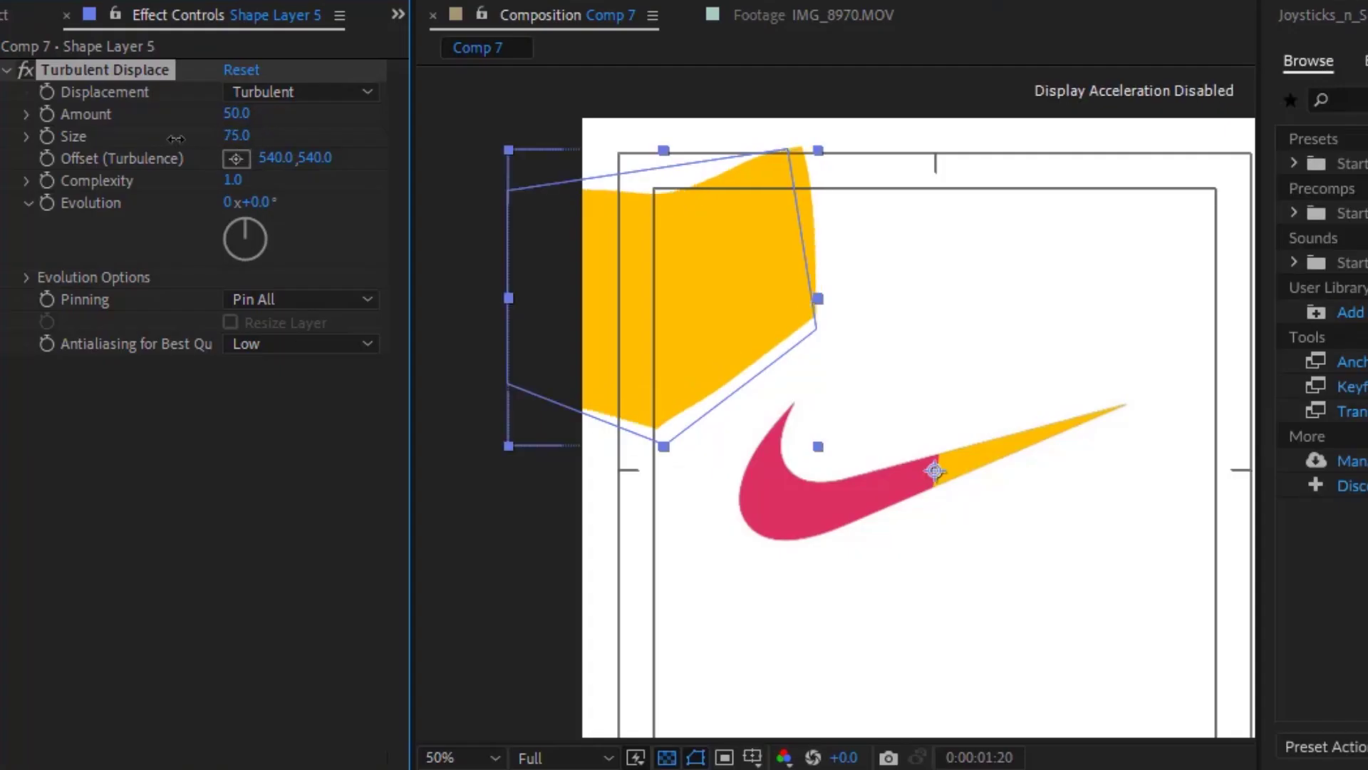
{"action": "left_click_drag", "start_coordinate": [176, 139], "coordinate": [118, 157]}
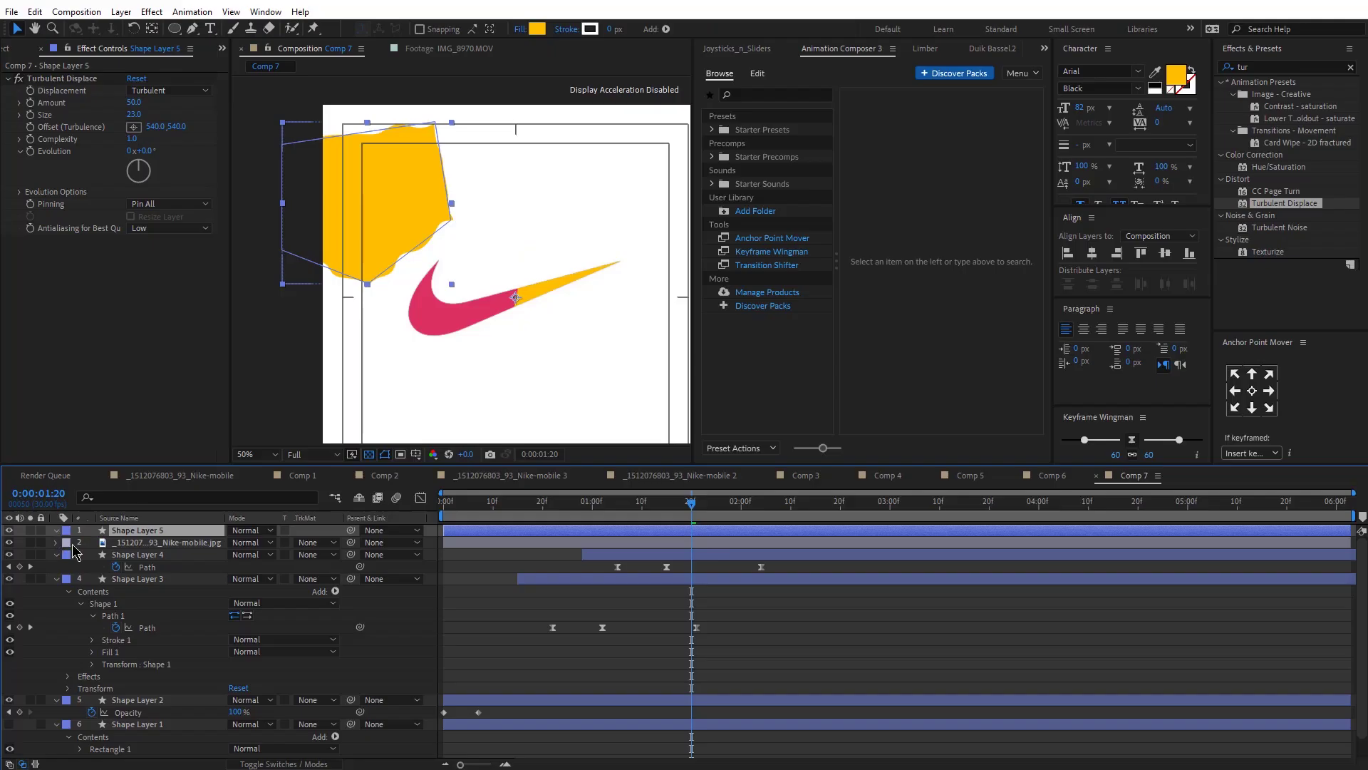
Set a Path keyframe for Shape Layer 5's shape at 0:00:01:20.
{"action": "left_click", "coordinate": [56, 530]}
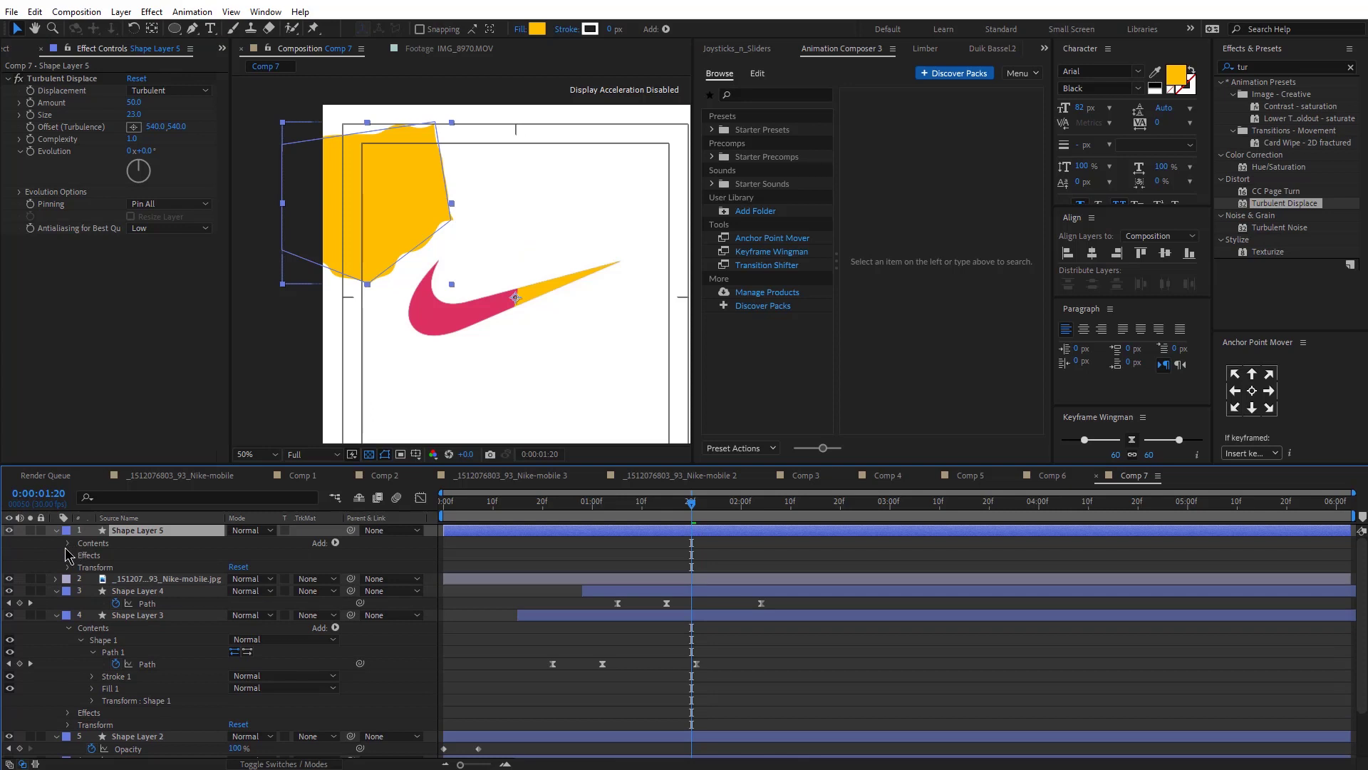
{"action": "left_click", "coordinate": [69, 542]}
{"action": "left_click", "coordinate": [100, 554]}
{"action": "left_click", "coordinate": [81, 555]}
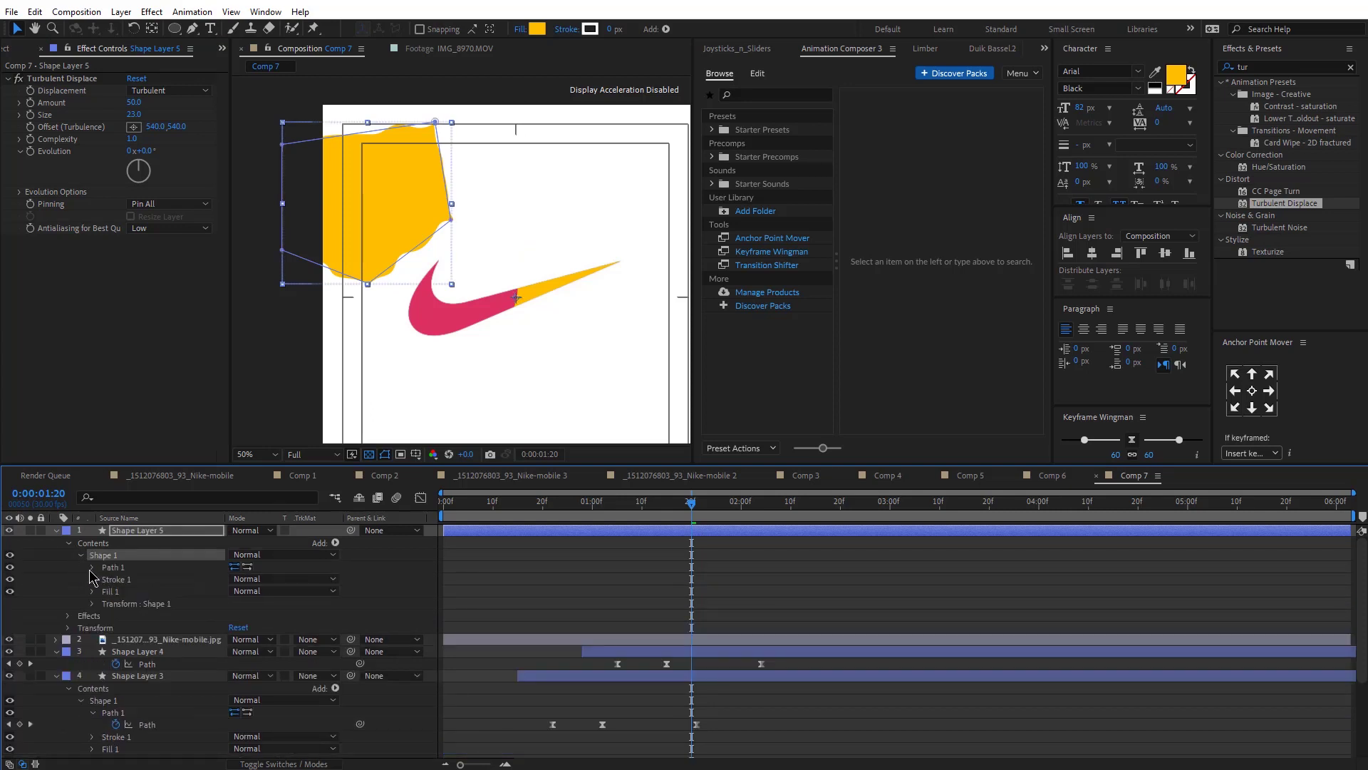
{"action": "left_click", "coordinate": [92, 567]}
{"action": "left_click", "coordinate": [112, 567]}
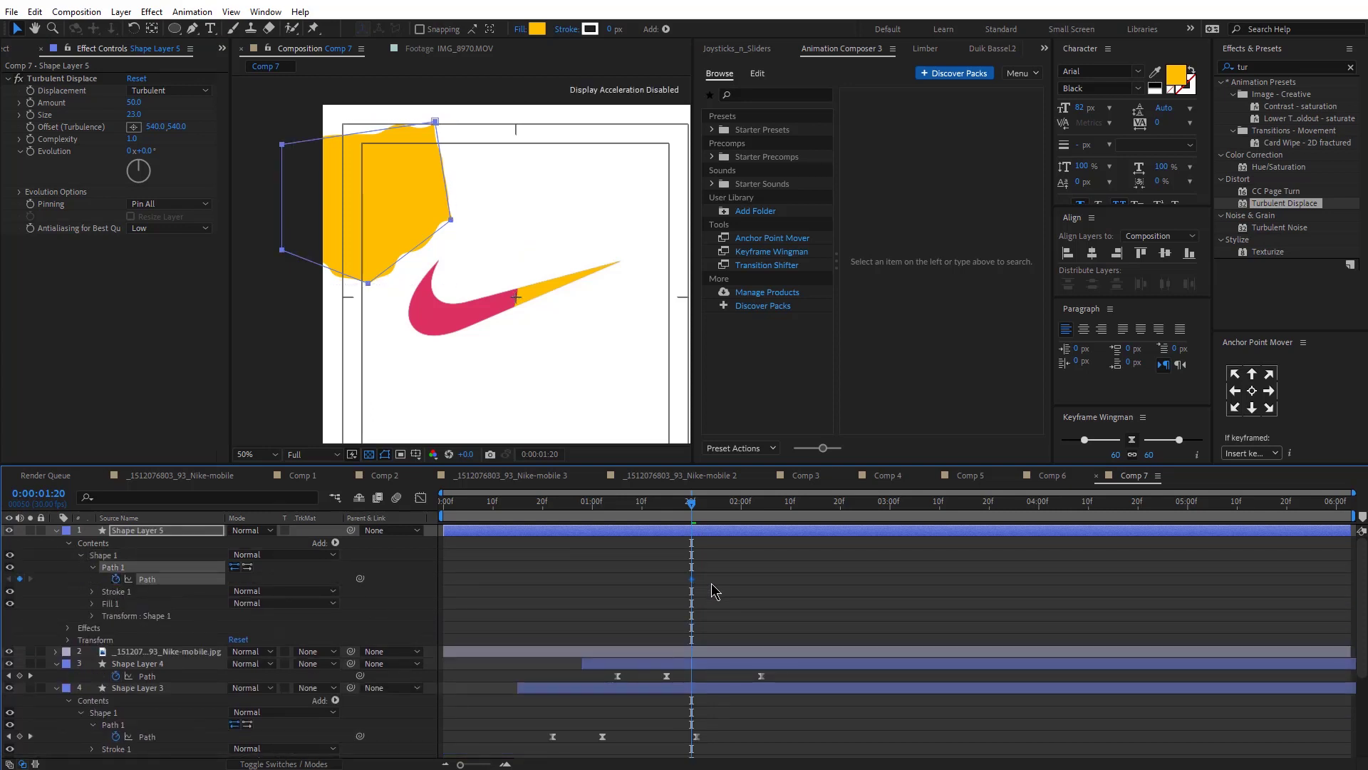
At 0:00:02:26, reshape Shape Layer 5's path by pulling its lower and inner points outward to cover the whole swoosh.
{"action": "left_click_drag", "start_coordinate": [726, 507], "coordinate": [870, 502]}
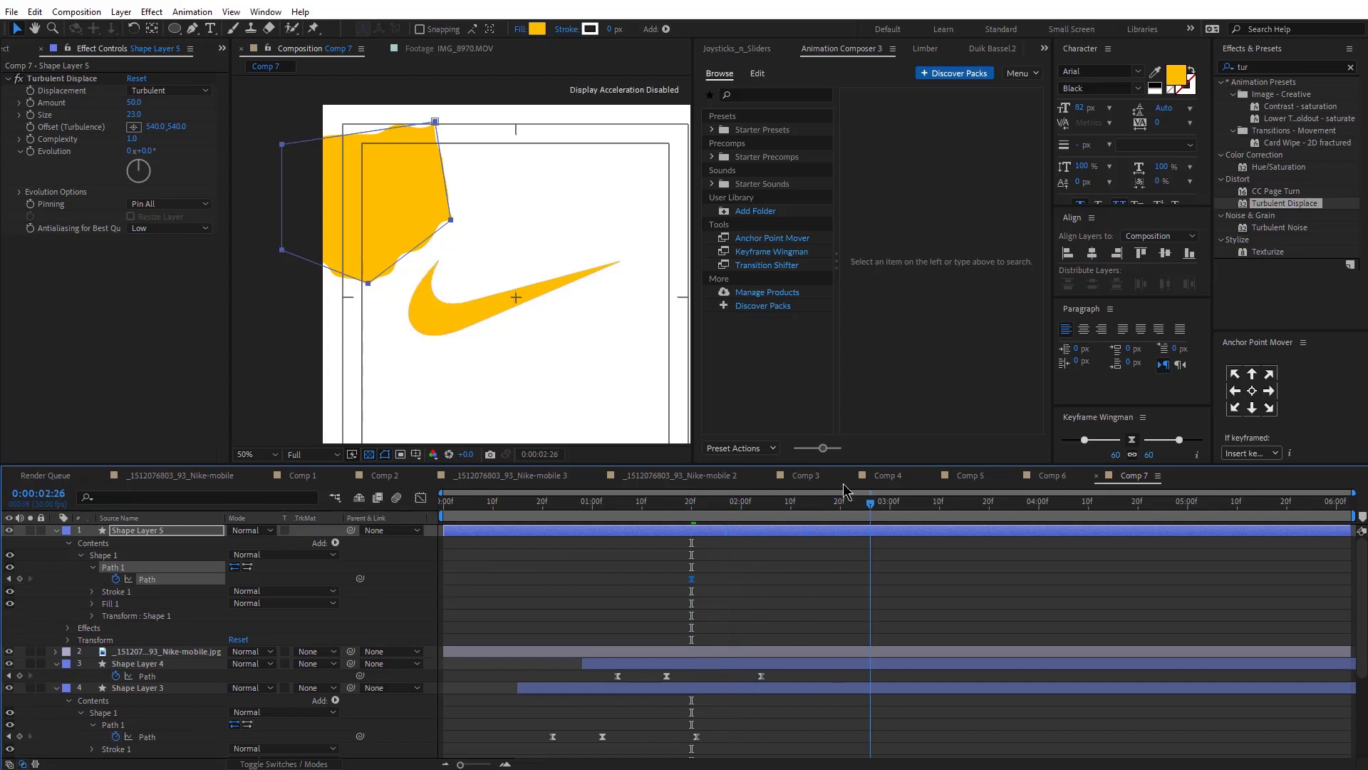
{"action": "left_click", "coordinate": [368, 283]}
{"action": "key", "text": "g"}
{"action": "left_click_drag", "start_coordinate": [382, 295], "coordinate": [613, 400]}
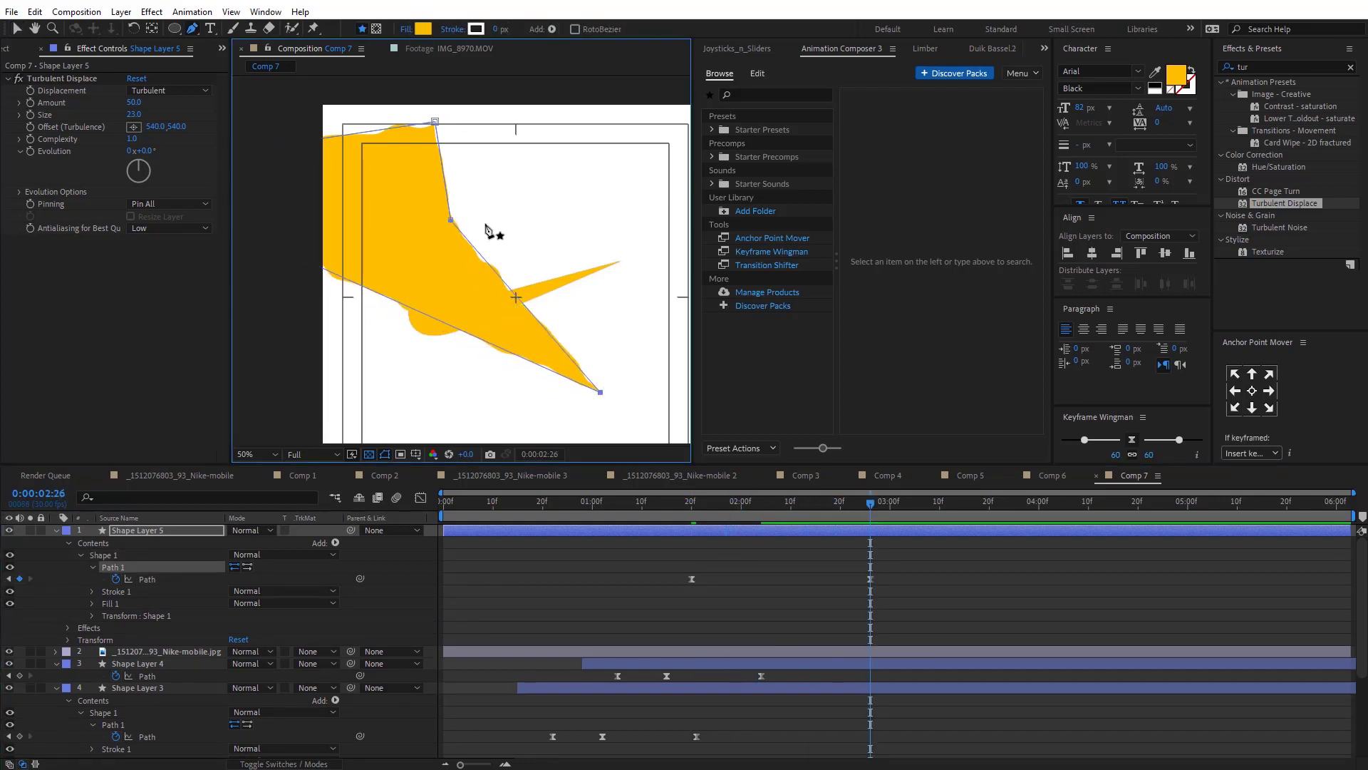
{"action": "left_click_drag", "start_coordinate": [464, 224], "coordinate": [648, 216]}
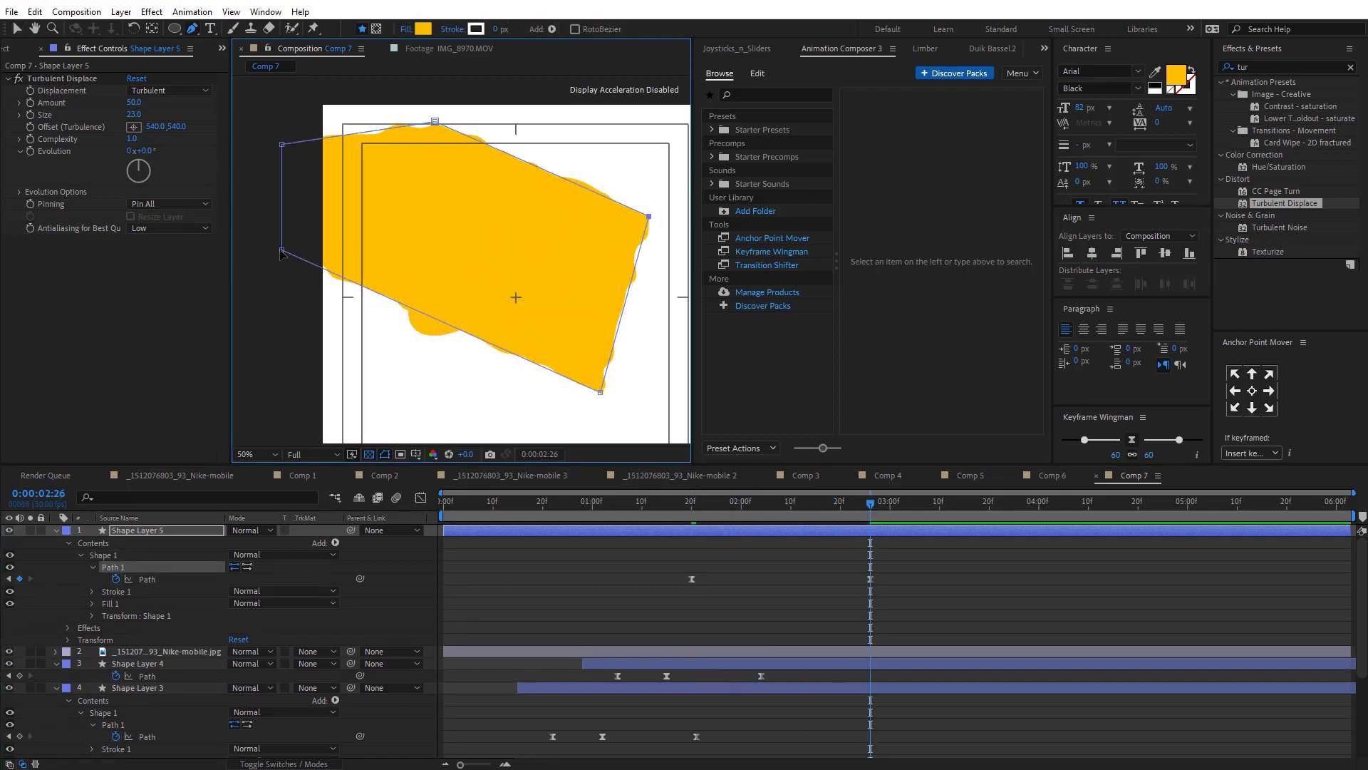
{"action": "left_click_drag", "start_coordinate": [284, 251], "coordinate": [287, 392]}
Animate Shape Layer 5's Turbulent Displace Size with eased keyframes from 23 at 0:00:01:21 to 57 at about 0:00:02:27.
{"action": "left_click", "coordinate": [696, 505]}
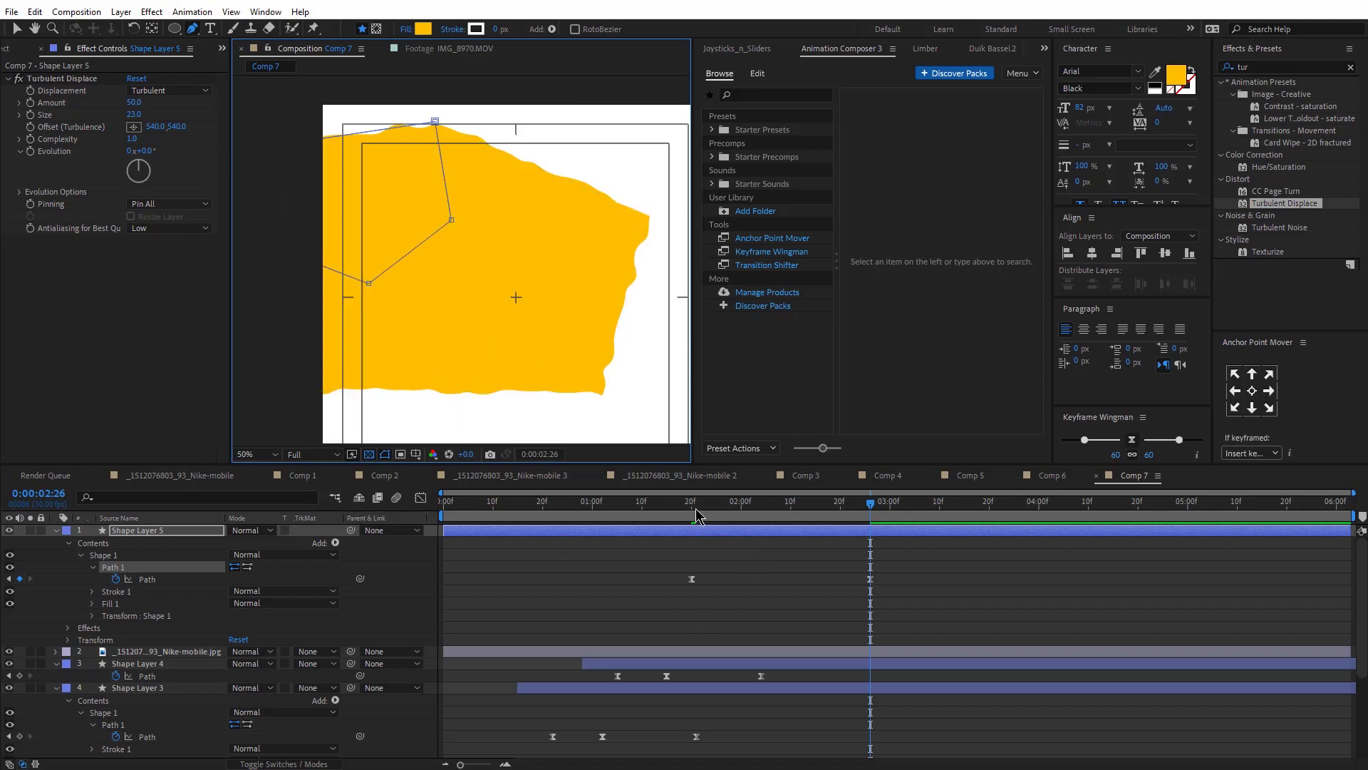
{"action": "left_click", "coordinate": [62, 78]}
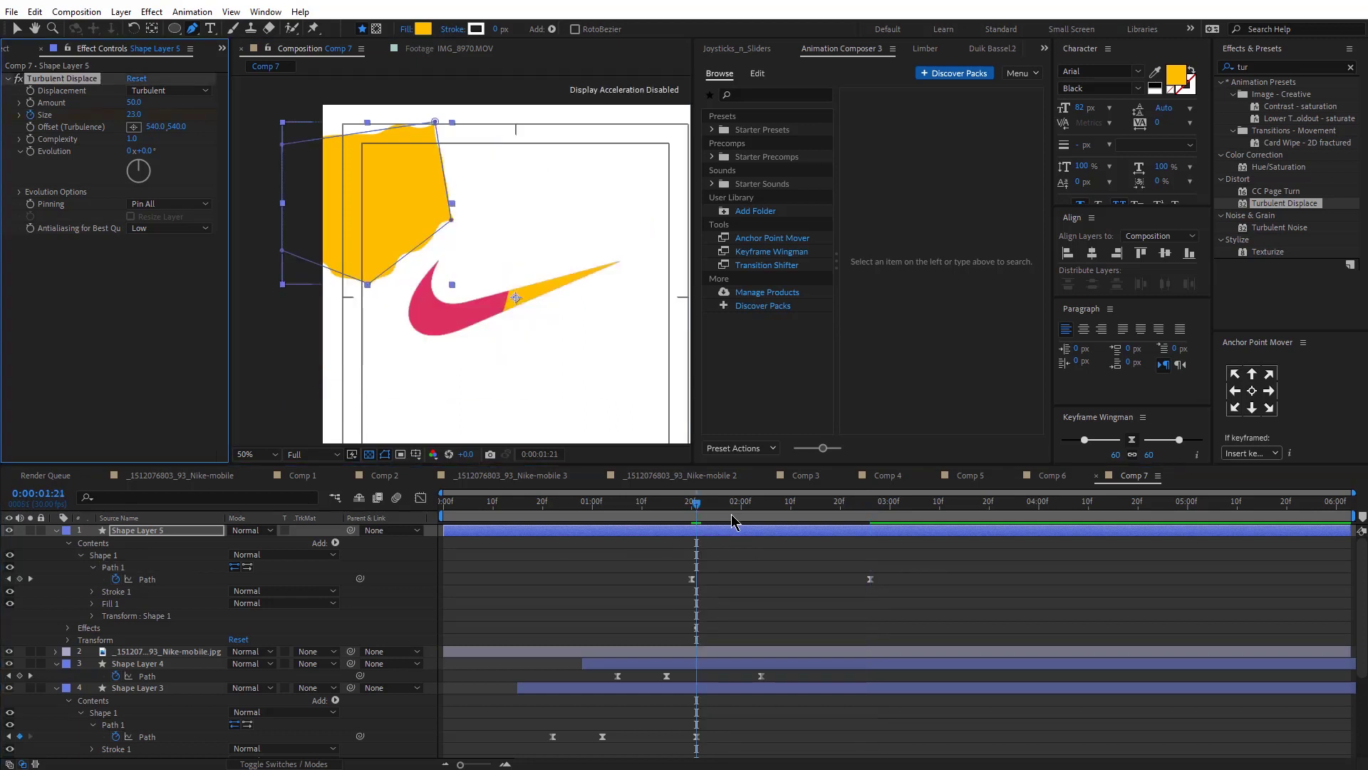
{"action": "key", "text": "u"}
{"action": "left_click_drag", "start_coordinate": [720, 513], "coordinate": [825, 513]}
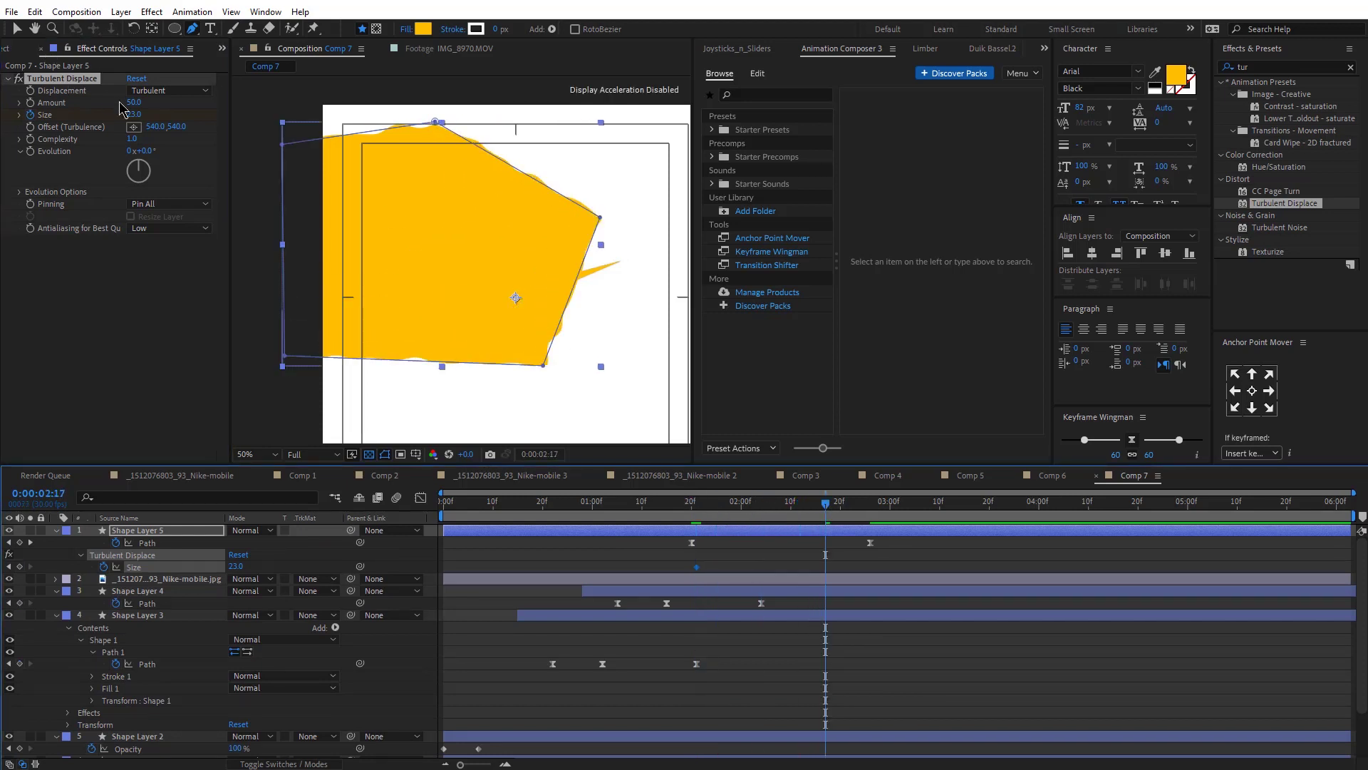
{"action": "left_click_drag", "start_coordinate": [130, 114], "coordinate": [161, 115]}
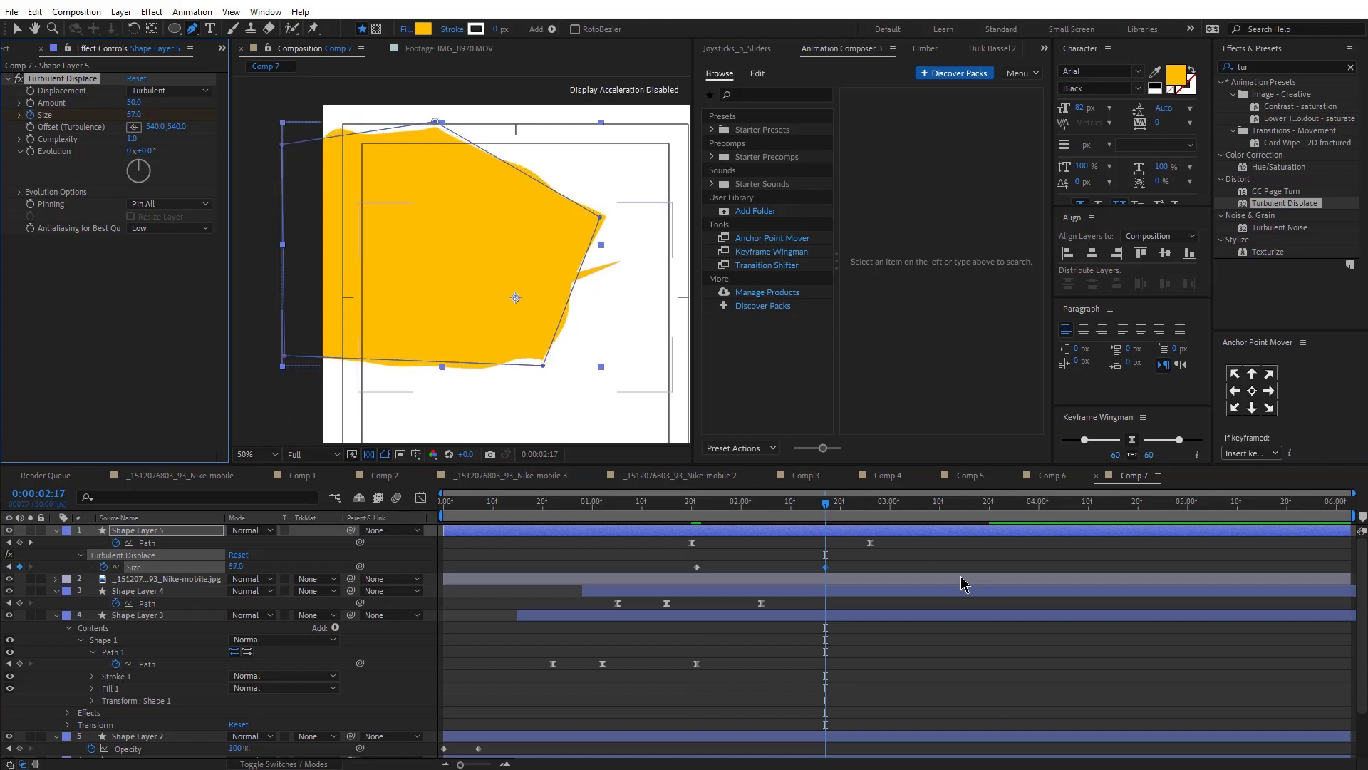
{"action": "left_click_drag", "start_coordinate": [827, 570], "coordinate": [676, 598]}
{"action": "left_click", "coordinate": [824, 686]}
Preview Shape Layer 5's spreading animation.
{"action": "left_click", "coordinate": [693, 511]}
{"action": "left_click", "coordinate": [577, 534]}
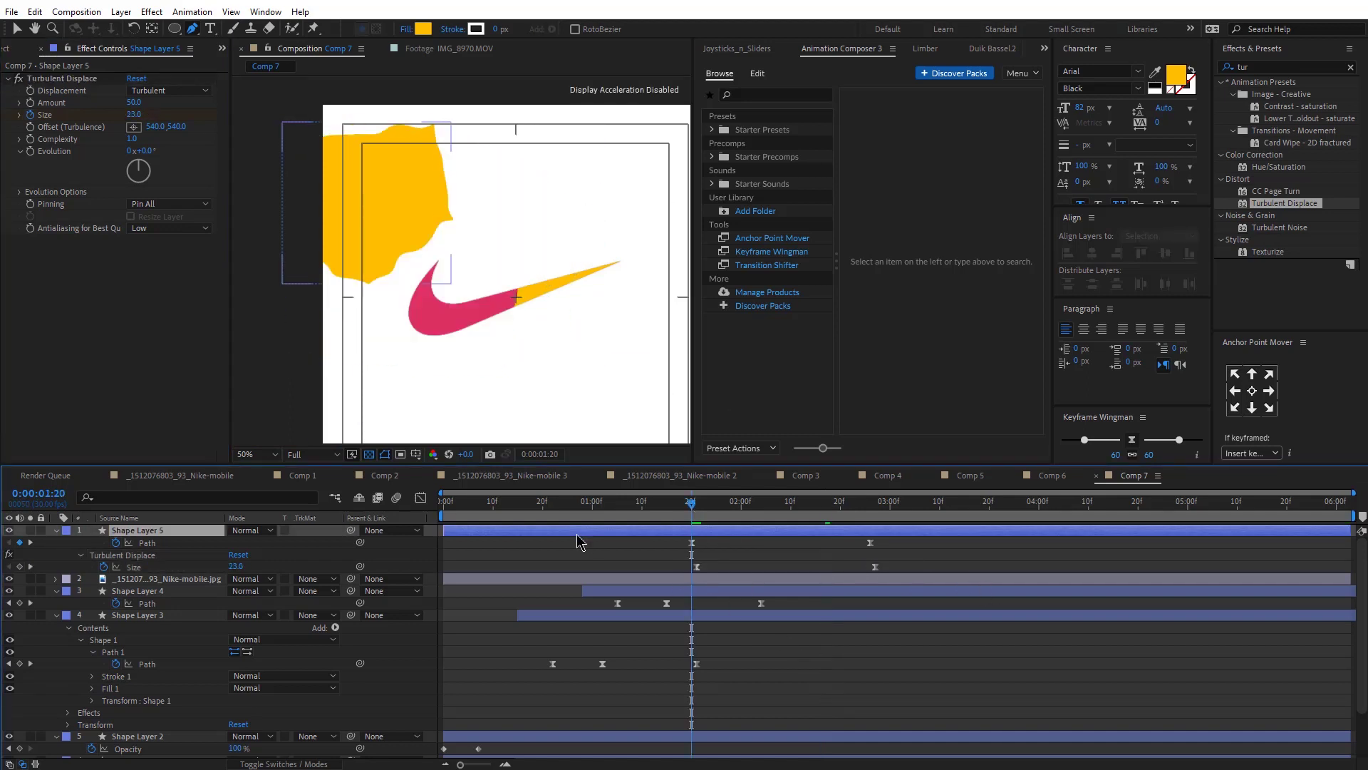
{"action": "key", "text": "space"}
{"action": "key", "text": "space"}
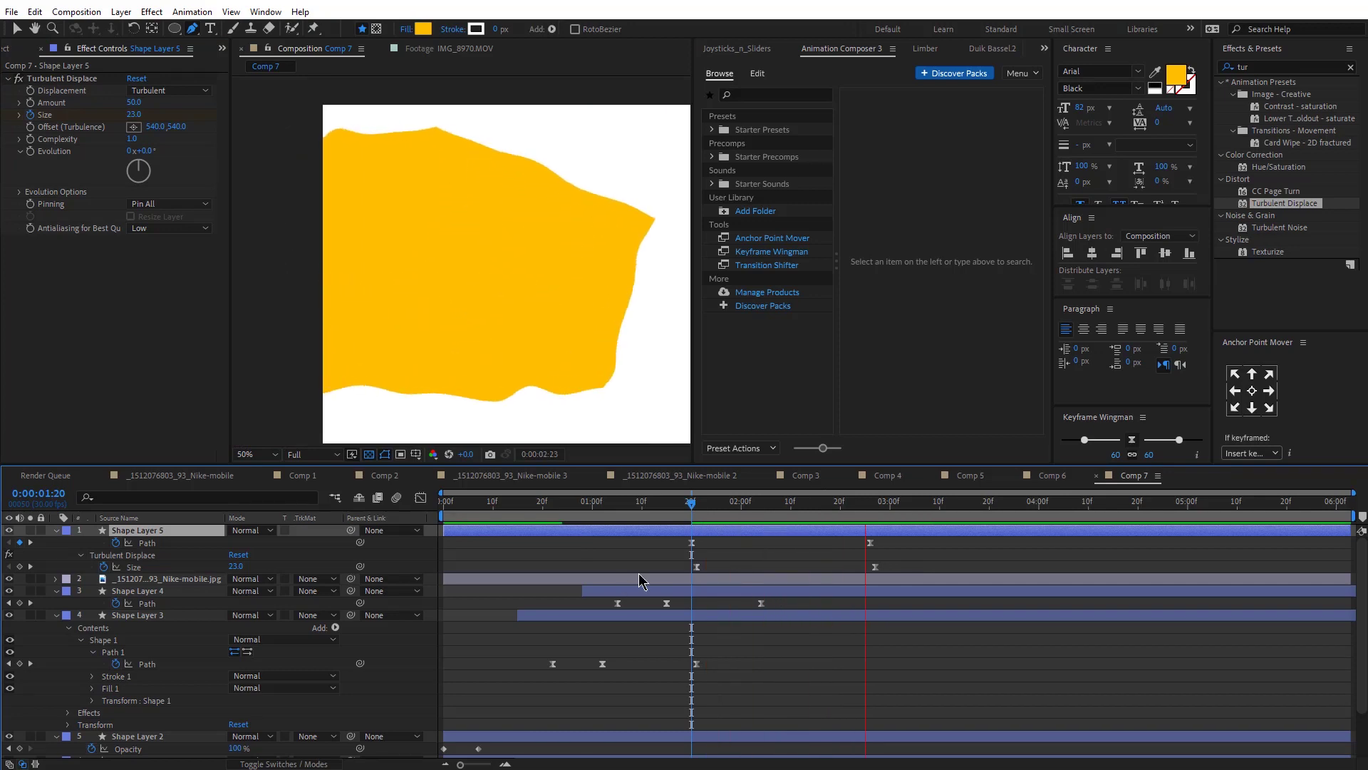
{"action": "key", "text": "space"}
Change Shape Layer 5's fill to the turquoise sampled from the Character text color.
{"action": "left_click", "coordinate": [424, 30]}
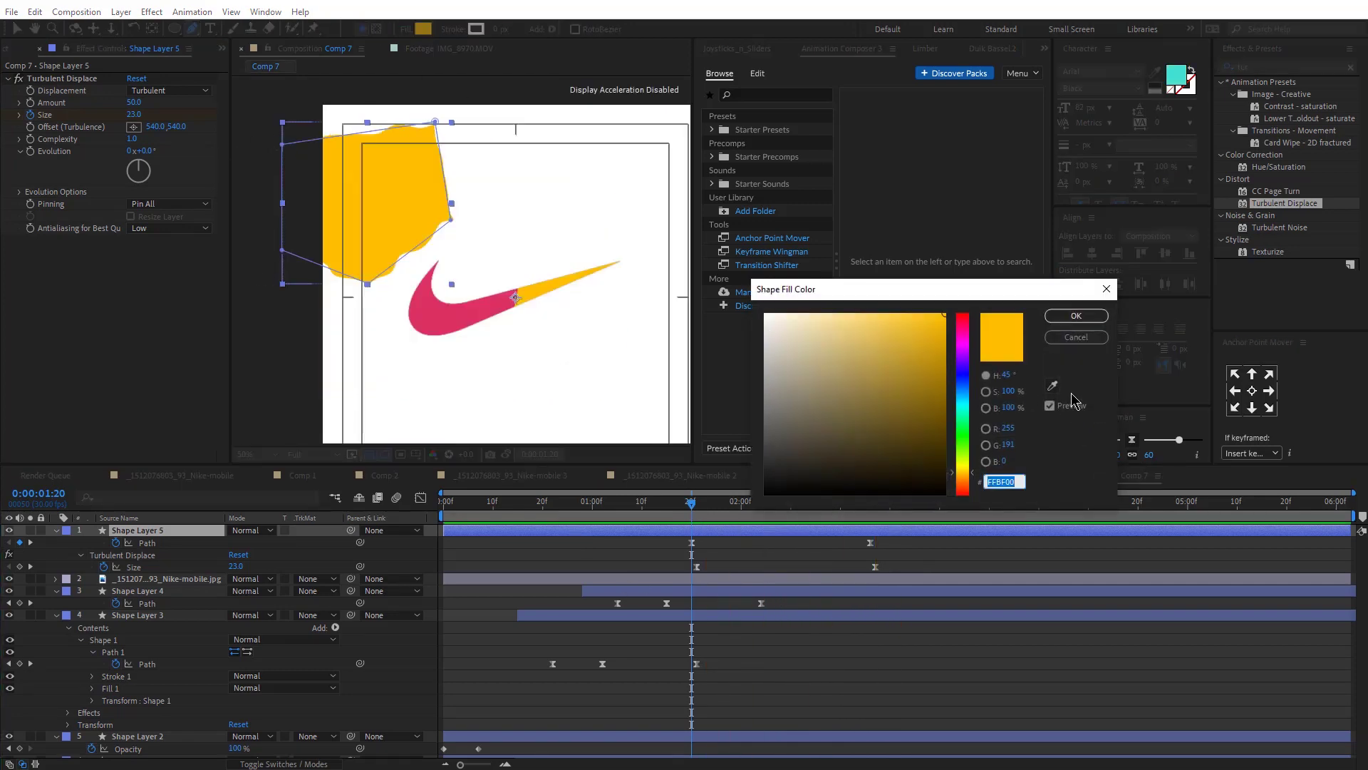
{"action": "left_click", "coordinate": [1052, 386]}
{"action": "left_click", "coordinate": [1175, 72]}
{"action": "left_click", "coordinate": [1076, 316]}
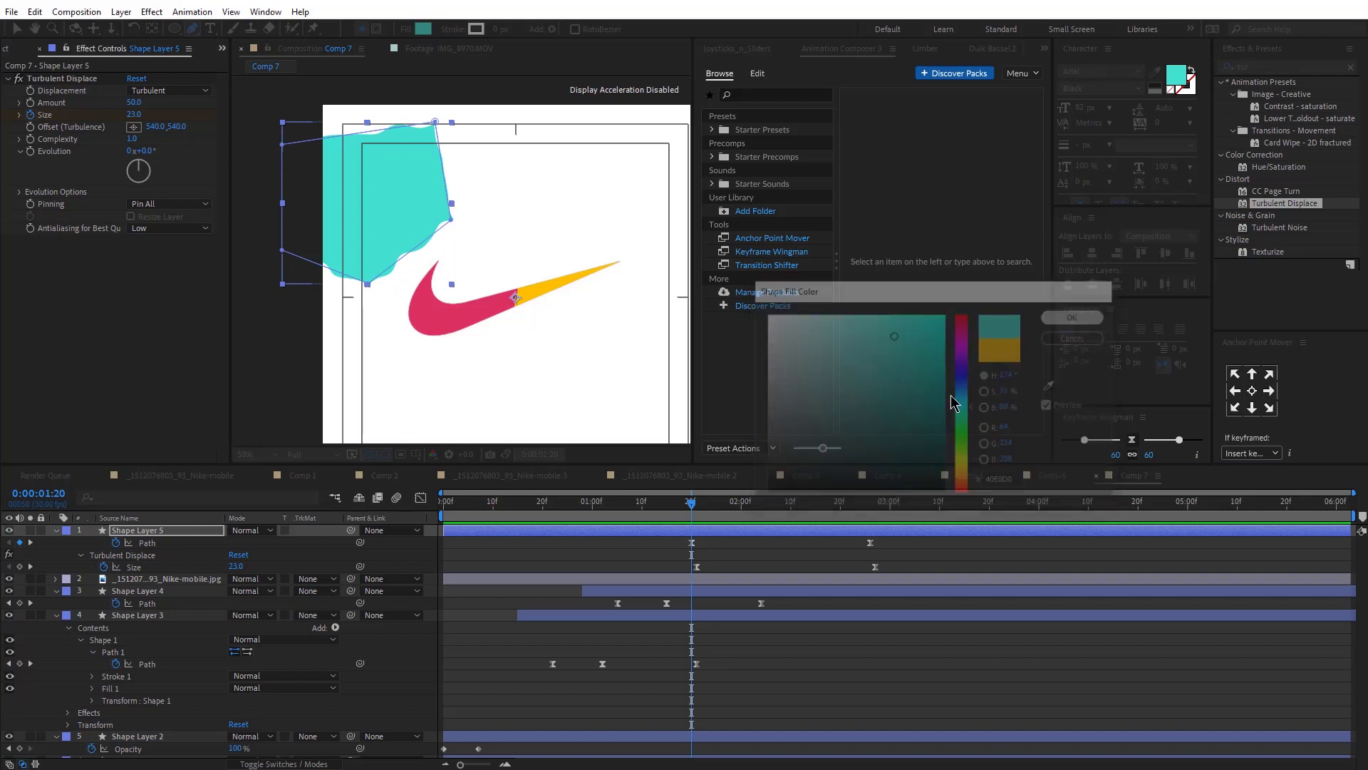
Duplicate the keyed logo image, place the copy above Shape Layer 5, and use it as that layer's alpha matte.
{"action": "left_click", "coordinate": [574, 580]}
{"action": "key", "text": "ctrl+d"}
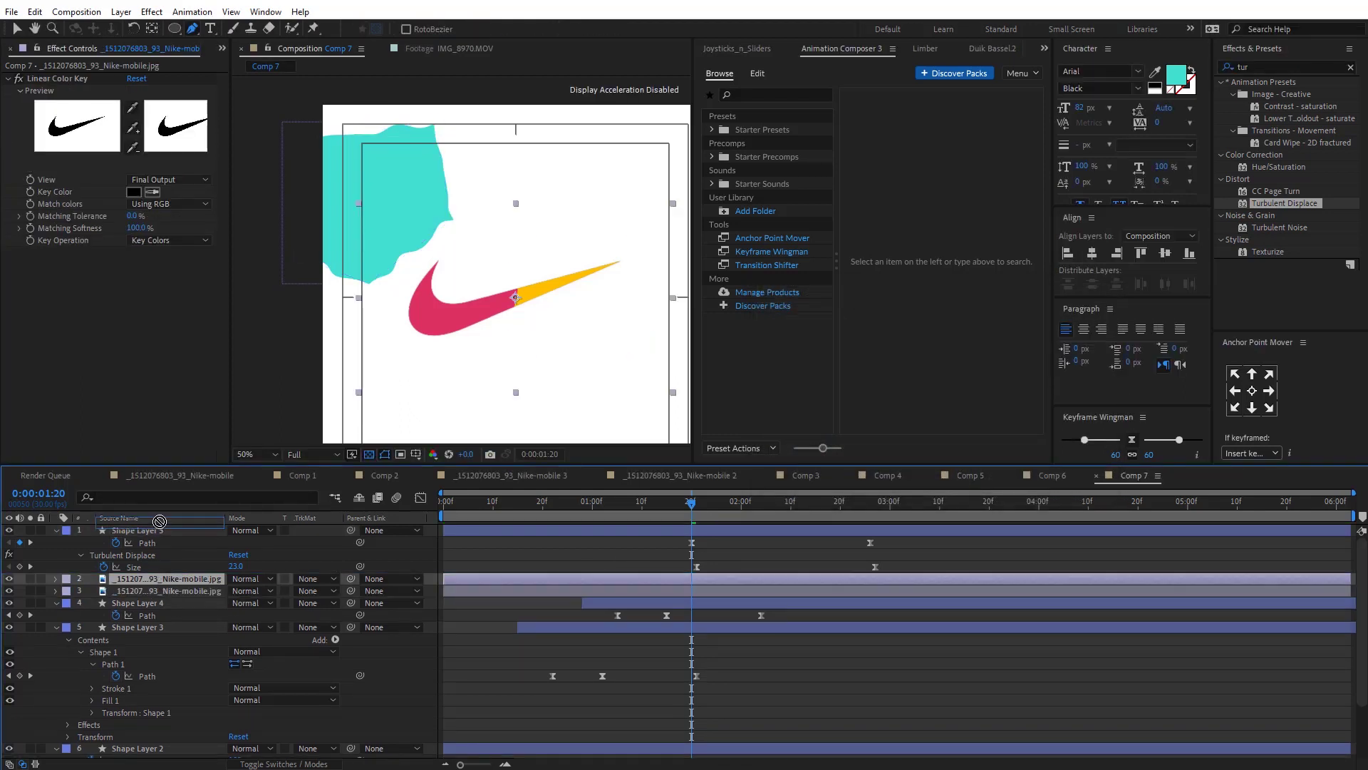
{"action": "left_click_drag", "start_coordinate": [160, 521], "coordinate": [159, 526]}
Sample the white background as the matte copy's Linear Color Key color, turn off its solo view and preview the reveal.
{"action": "left_click", "coordinate": [19, 78]}
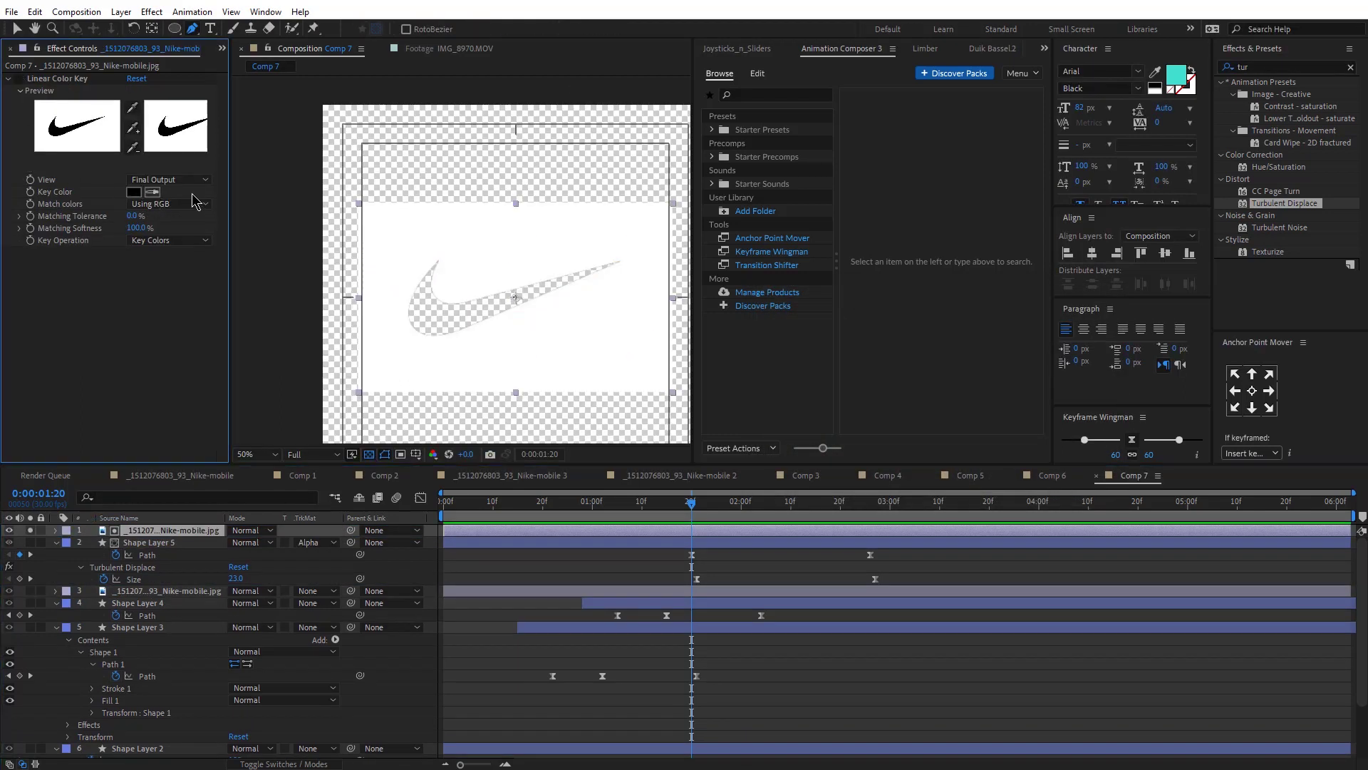
{"action": "left_click", "coordinate": [152, 192]}
{"action": "left_click", "coordinate": [441, 229]}
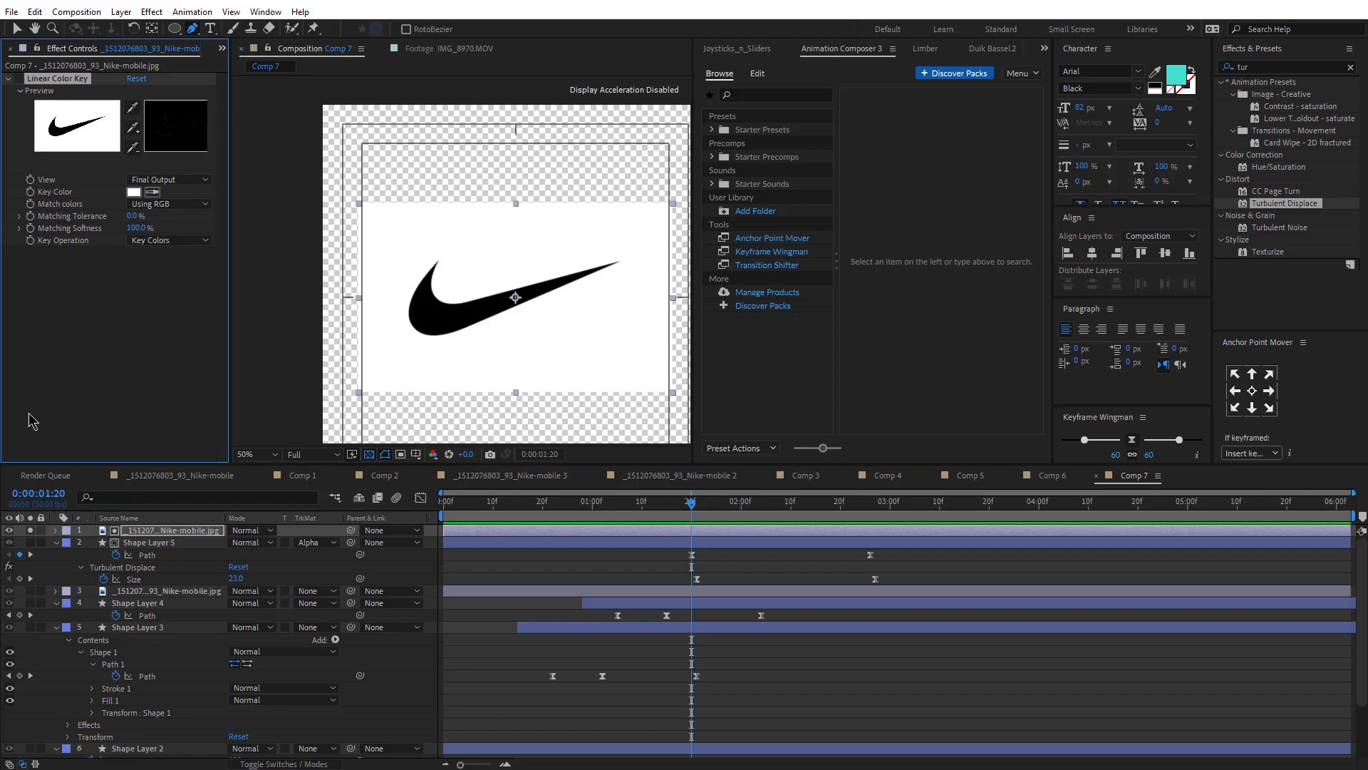
{"action": "left_click", "coordinate": [18, 79]}
{"action": "left_click", "coordinate": [8, 530]}
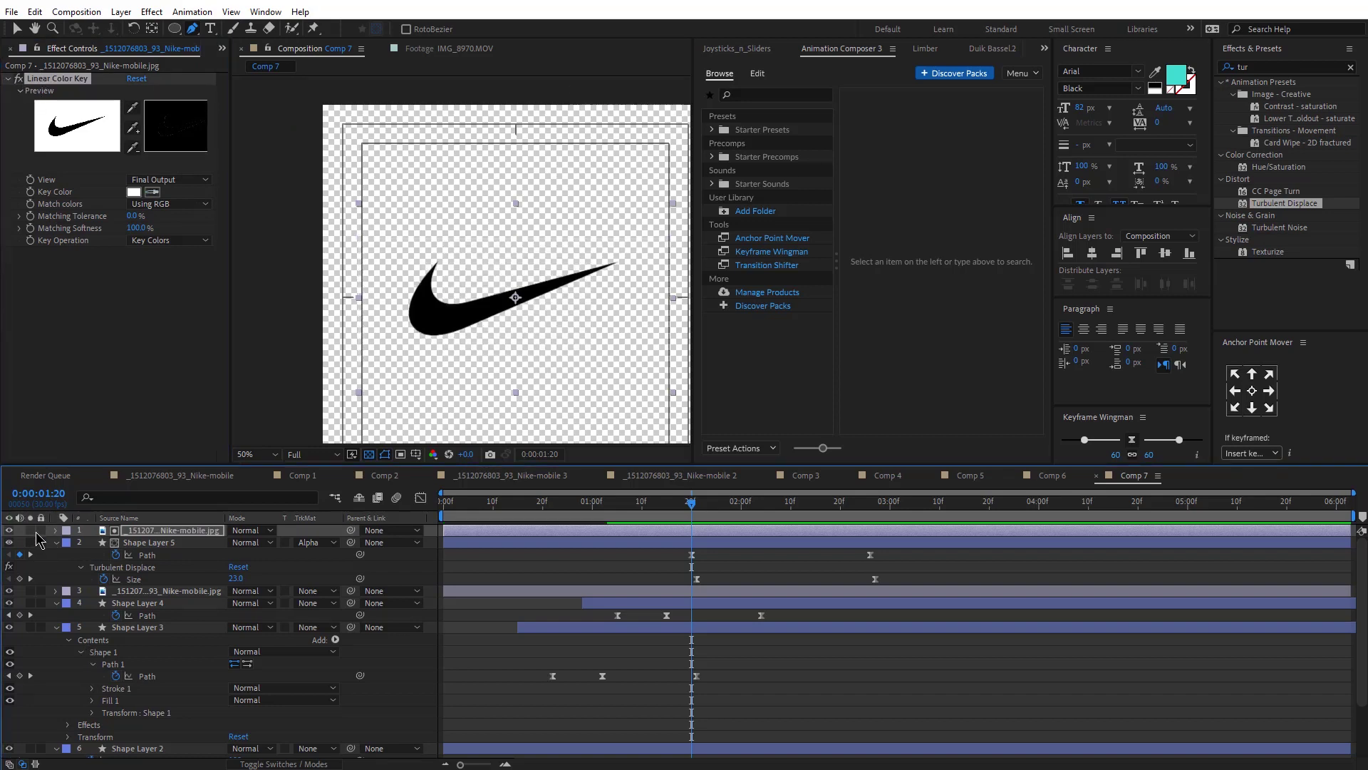
{"action": "key", "text": "space"}
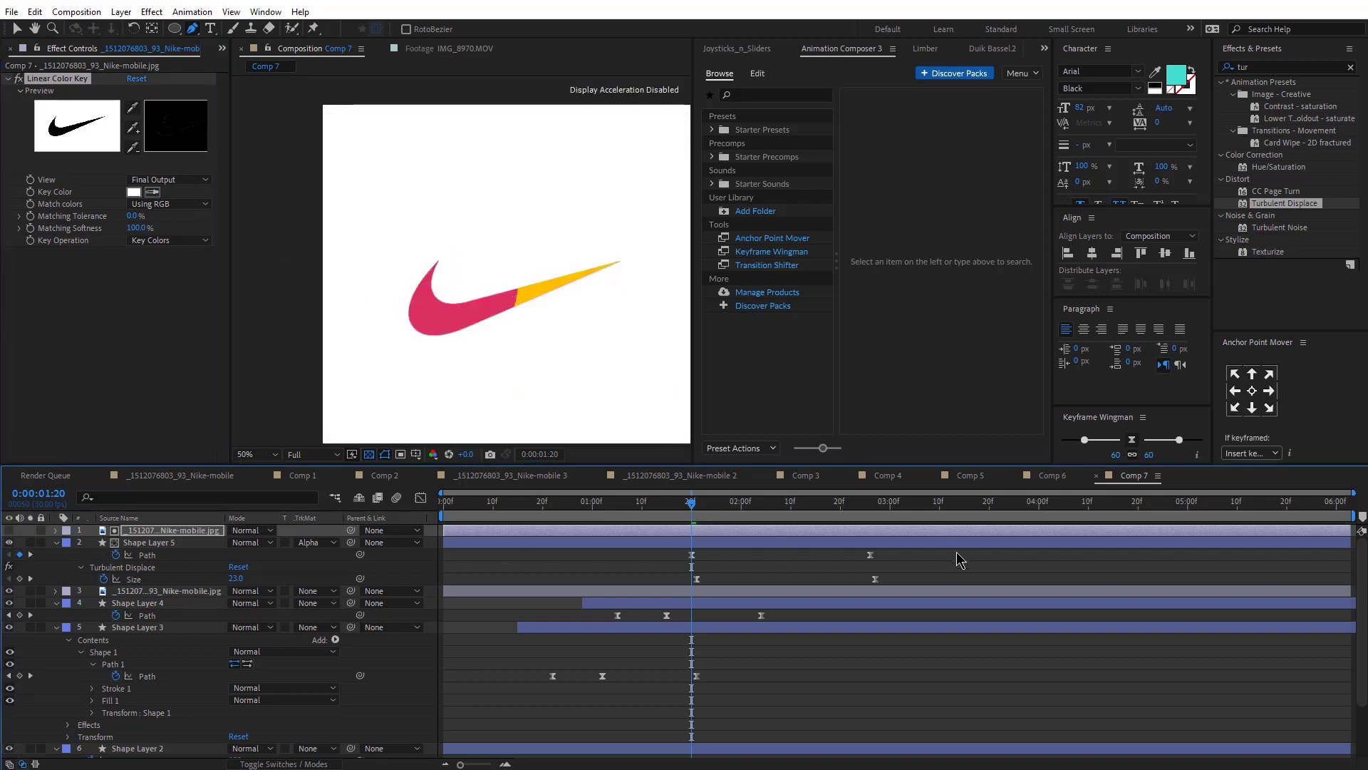
Duplicate Shape Layer 2, start the copy at 0:00:02:17, and place it directly beneath the unmatted logo image.
{"action": "left_click", "coordinate": [147, 681]}
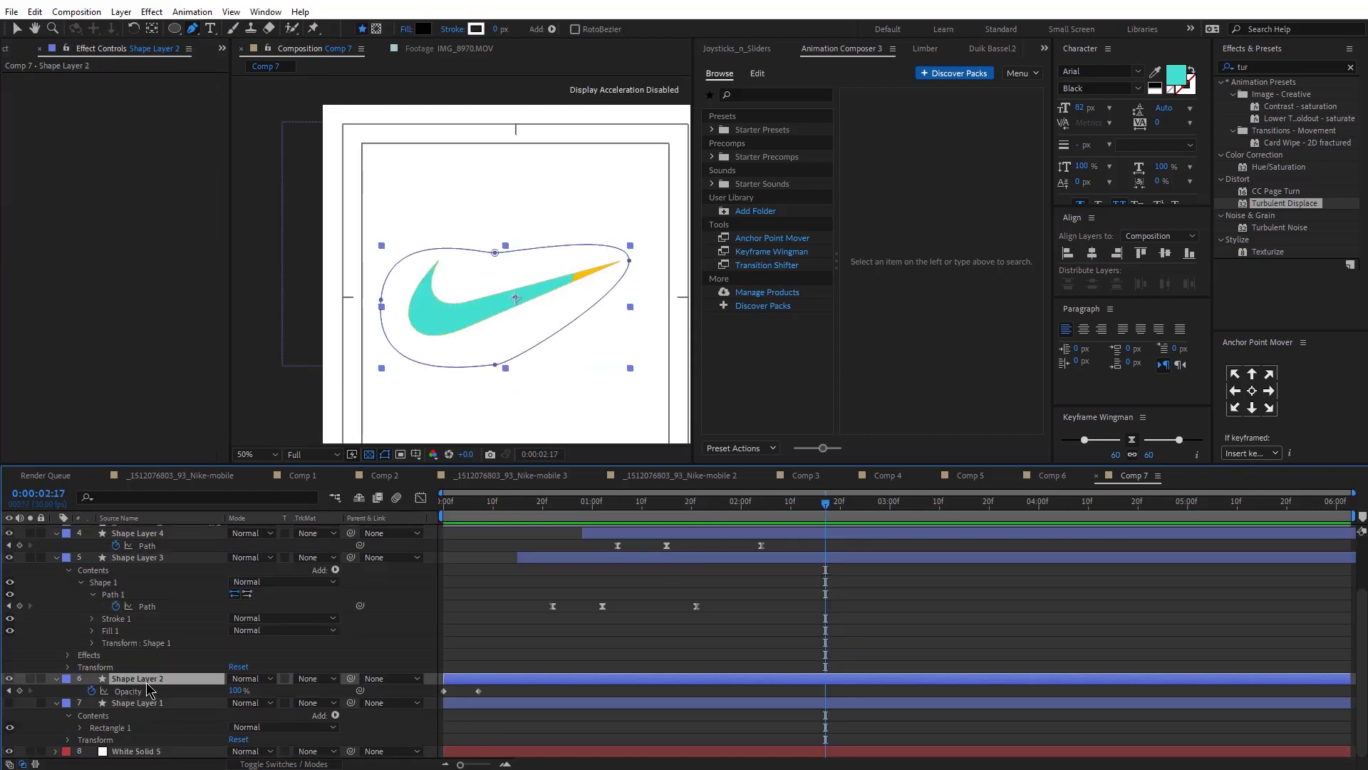
{"action": "key", "text": "ctrl+d"}
{"action": "key", "text": "p"}
{"action": "key", "text": "["}
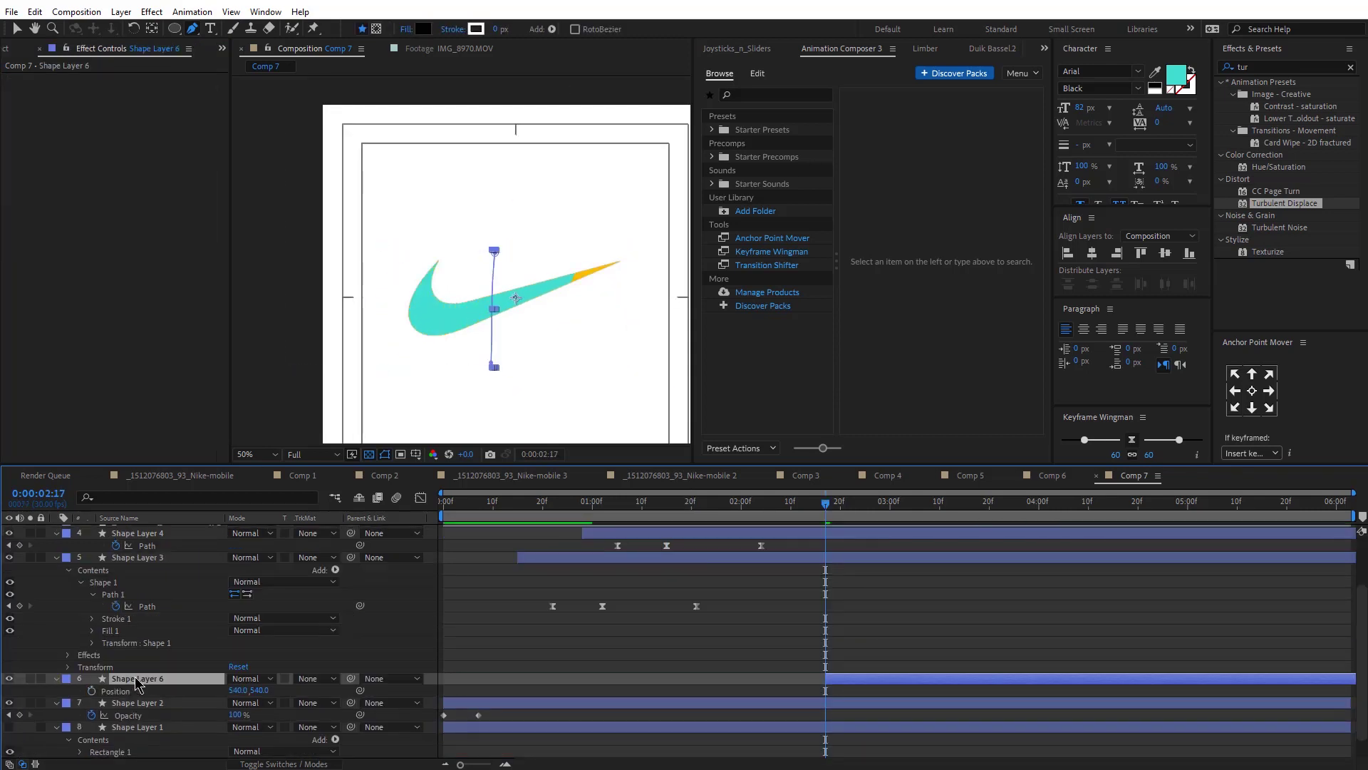
{"action": "mouse_move", "coordinate": [125, 680]}
{"action": "left_mouse_down"}
{"action": "mouse_move", "coordinate": [161, 528]}
{"action": "mouse_move", "coordinate": [168, 601]}
{"action": "left_mouse_up"}
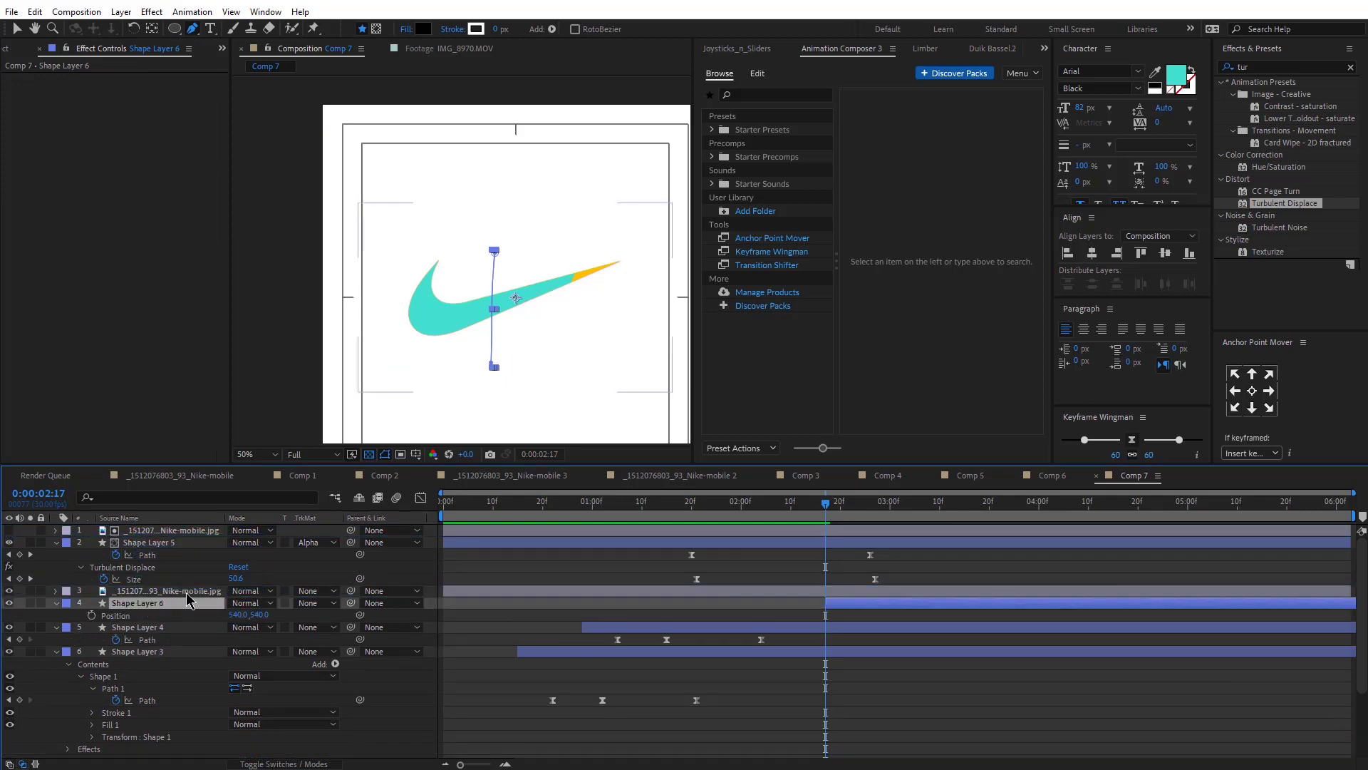
Move Shape Layer 5 together with its logo matte below Shape Layer 6 and preview the animation.
{"action": "left_click", "coordinate": [153, 543]}
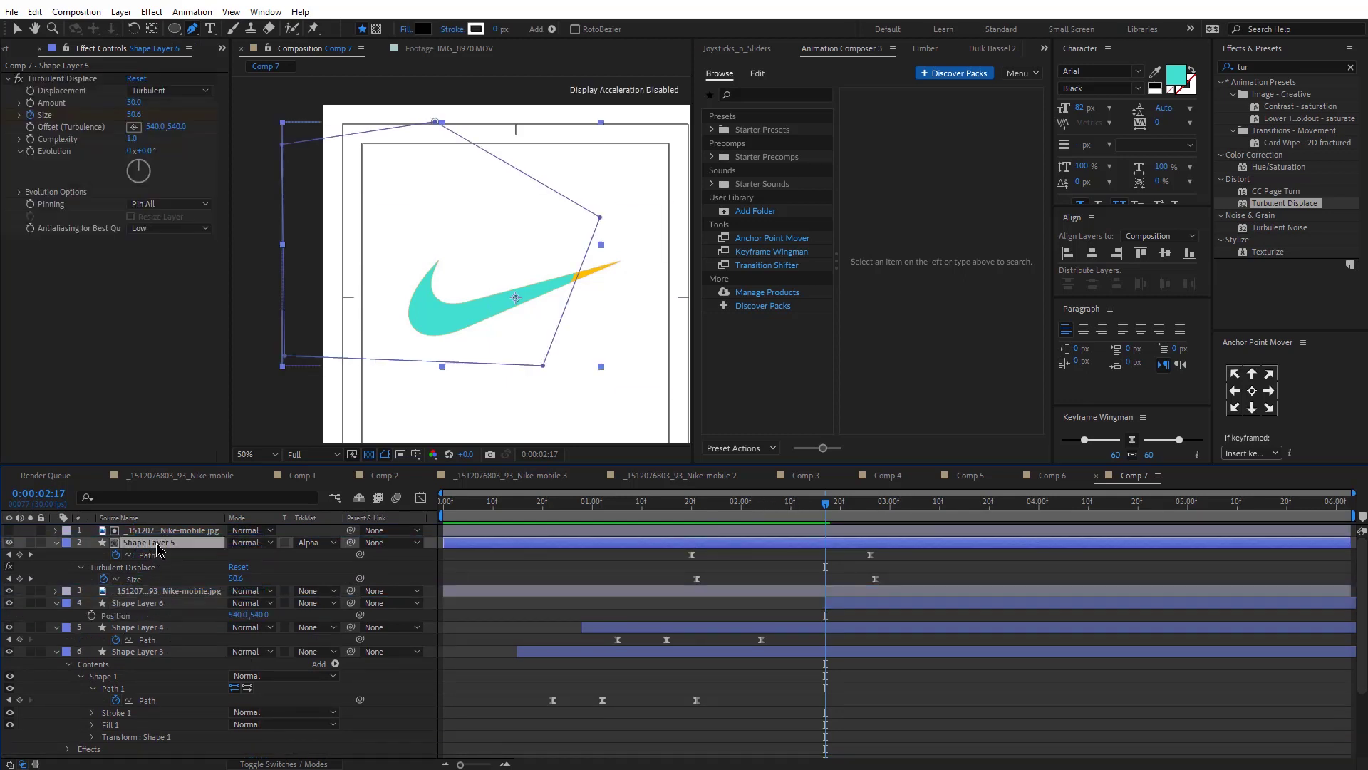
{"action": "left_click", "coordinate": [141, 532], "text": "shift"}
{"action": "left_click_drag", "start_coordinate": [141, 533], "coordinate": [144, 608]}
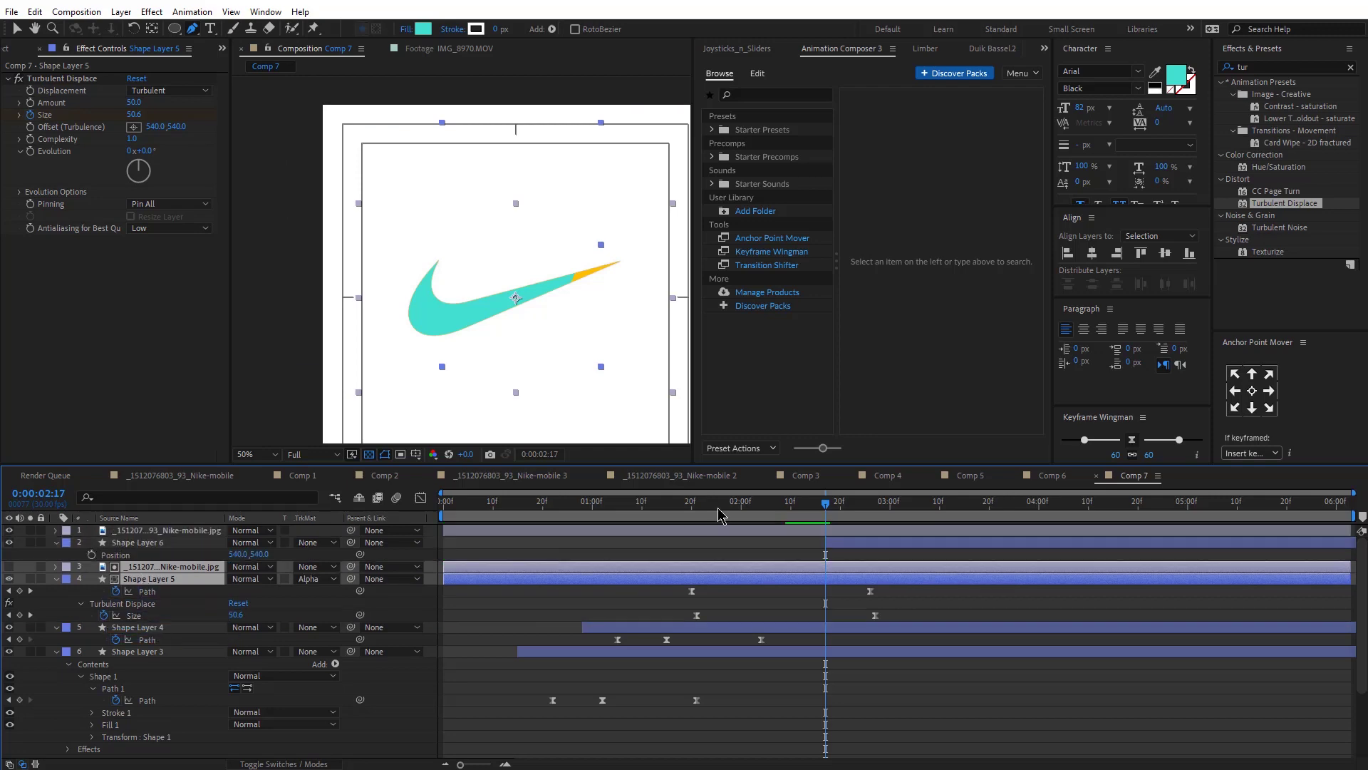
{"action": "left_click", "coordinate": [641, 503]}
{"action": "key", "text": "space"}
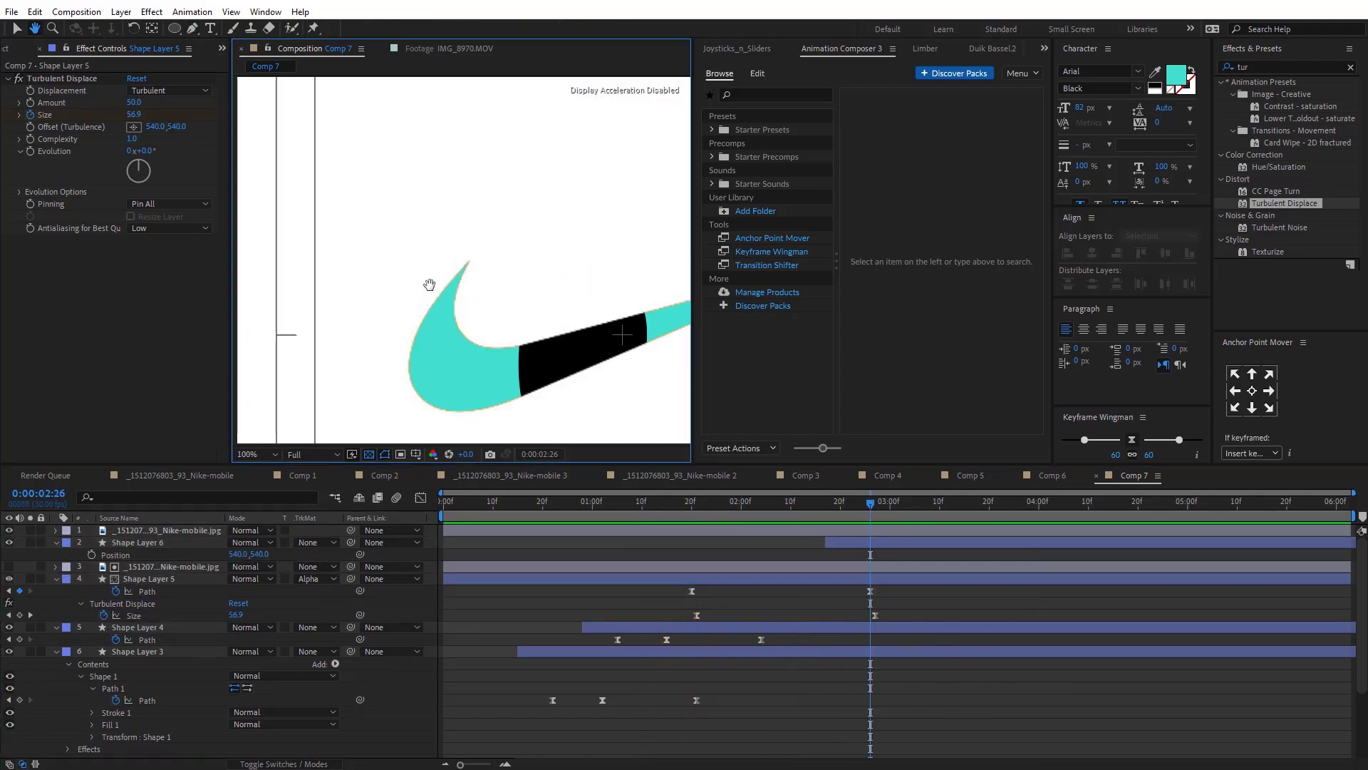
Draw a small flat ellipse across the upper tip of the swoosh's thick end on a new shape layer.
{"action": "scroll", "coordinate": [410, 279], "scroll_direction": "down", "scroll_amount": 1}
{"action": "left_click", "coordinate": [174, 30]}
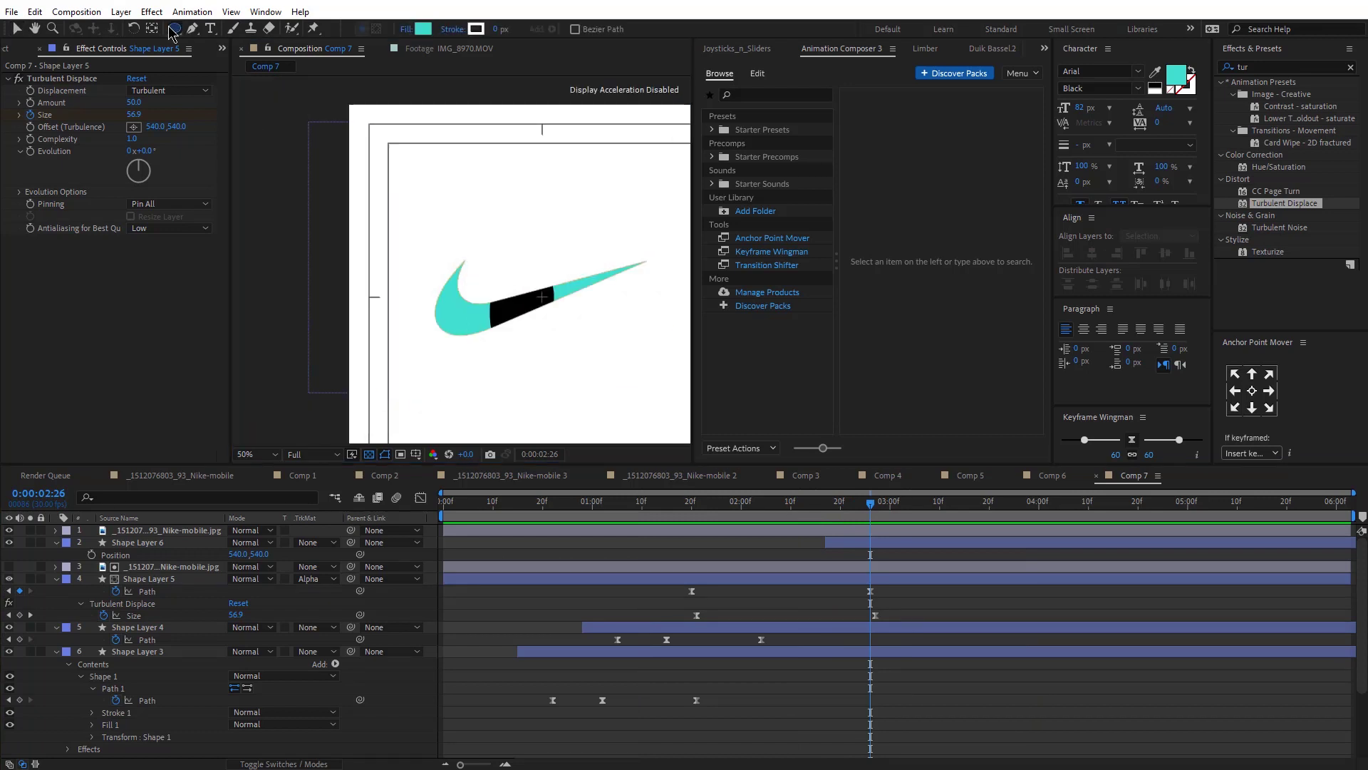
{"action": "left_click_drag", "start_coordinate": [436, 260], "coordinate": [484, 272]}
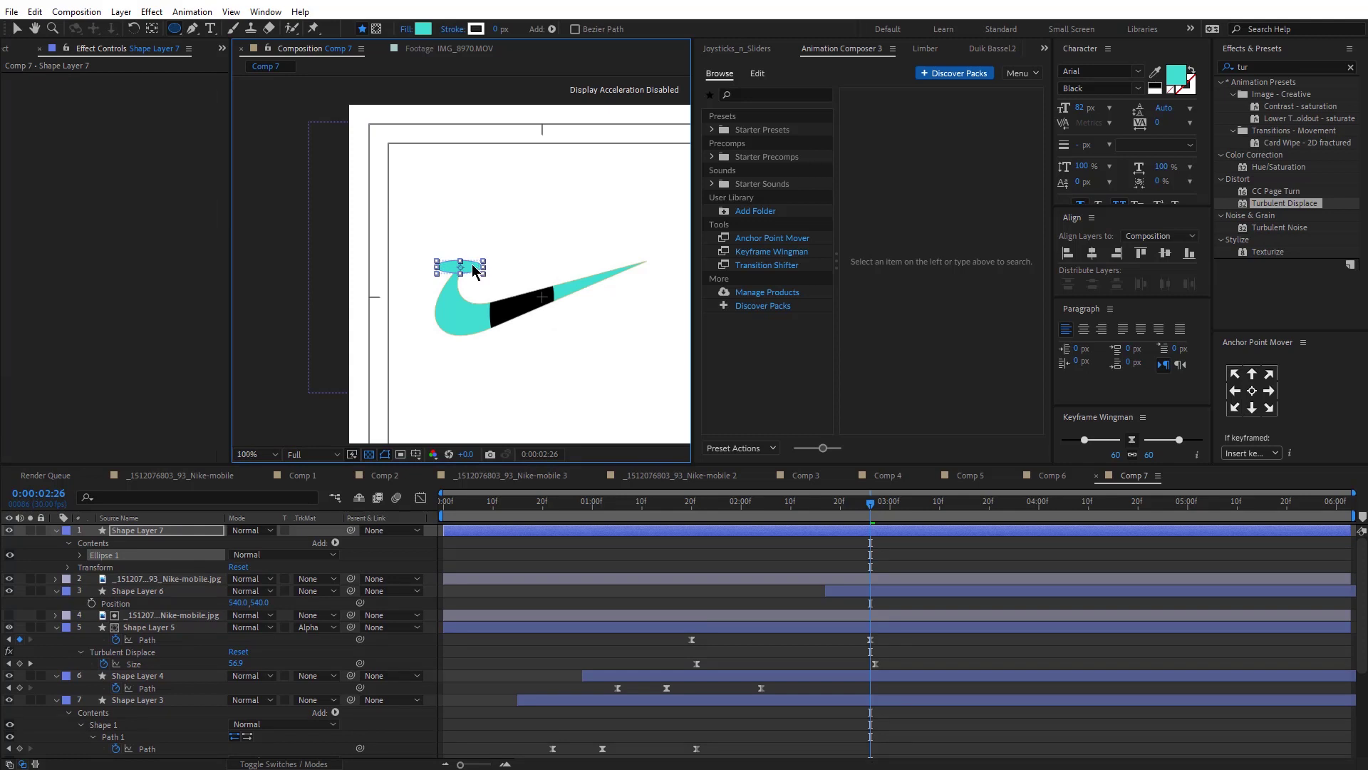
Give the ellipse a 7 px stroke in the sampled yellow-orange FFBF00 and set its fill to None.
{"action": "scroll", "coordinate": [474, 271], "scroll_direction": "up", "scroll_amount": 2}
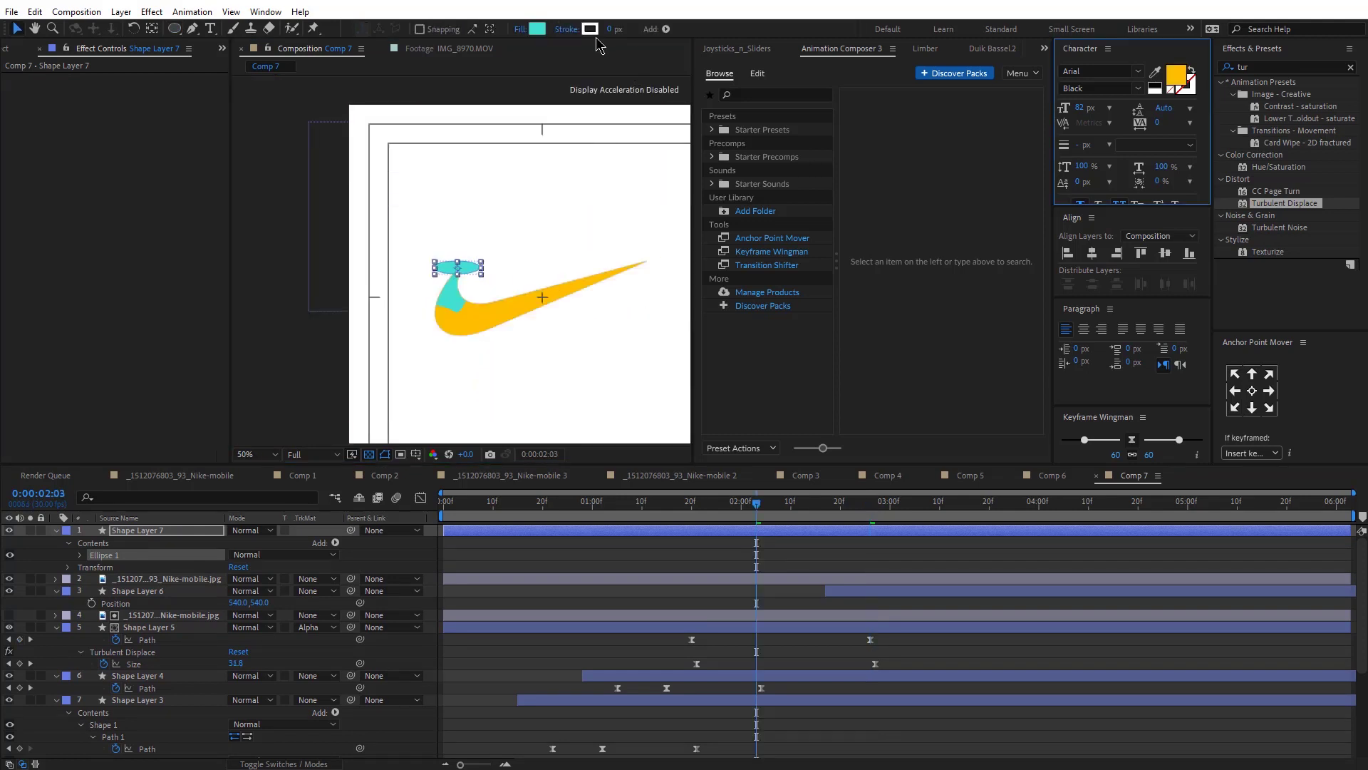
{"action": "left_click", "coordinate": [590, 29]}
{"action": "left_click", "coordinate": [1052, 386]}
{"action": "left_click", "coordinate": [1177, 86]}
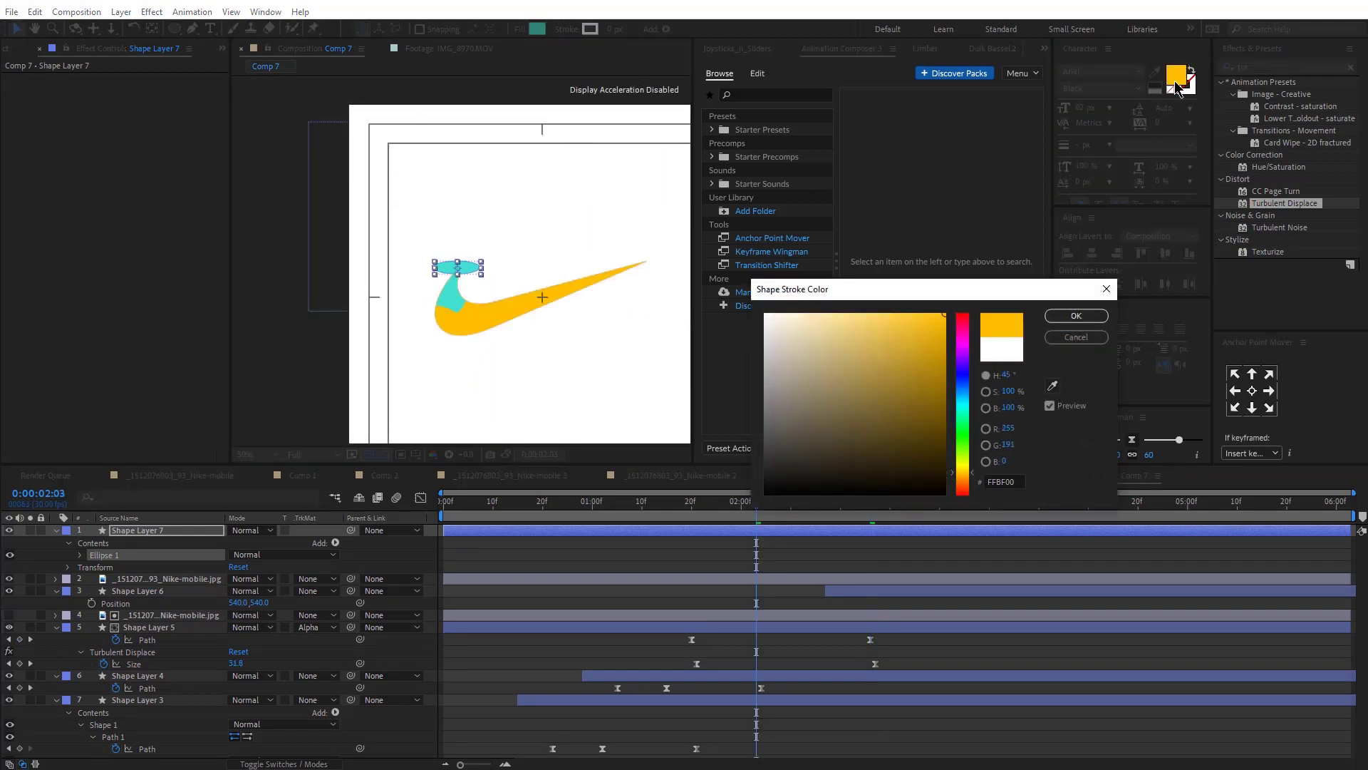
{"action": "left_click", "coordinate": [1076, 315]}
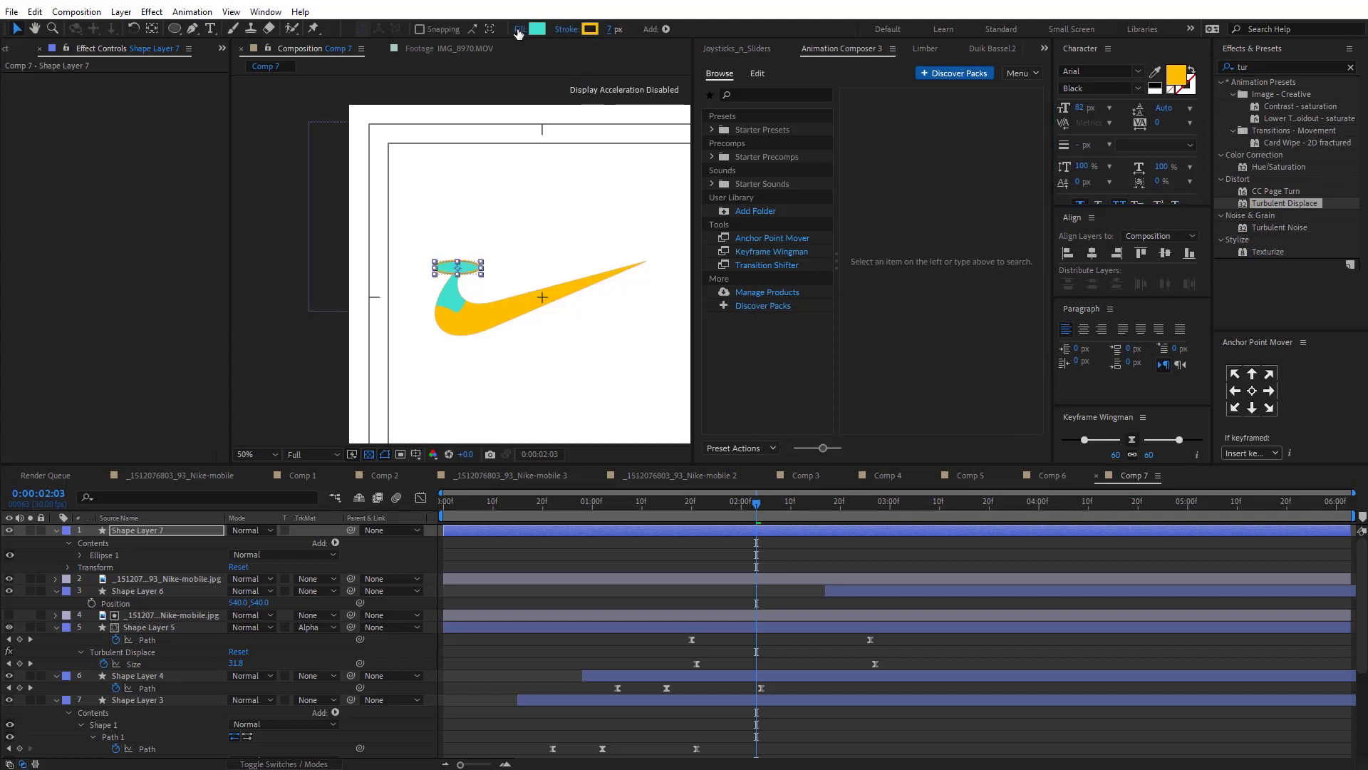
{"action": "left_click", "coordinate": [518, 30]}
{"action": "left_click", "coordinate": [1134, 449]}
{"action": "left_click", "coordinate": [1183, 531]}
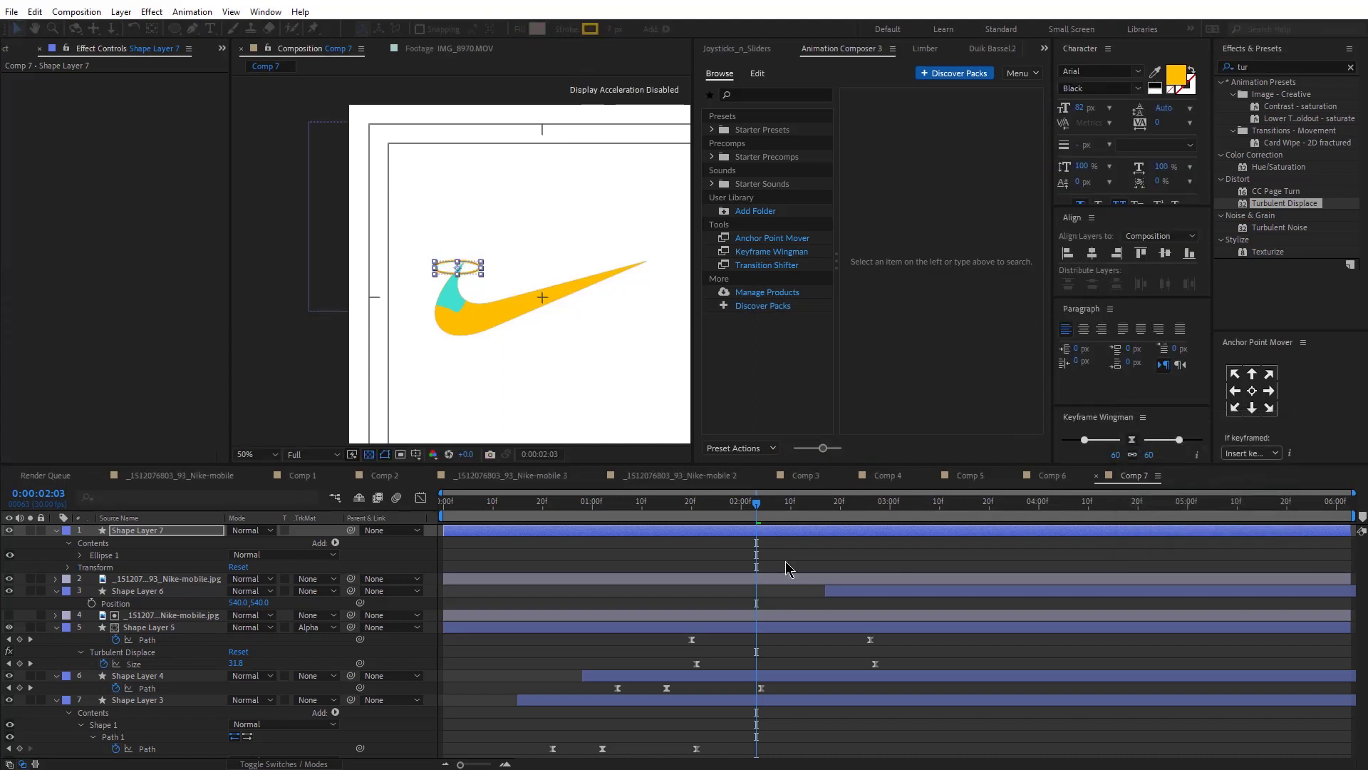
Set the stroke width of the ellipse on Shape Layer 7 to 4 px.
{"action": "left_click", "coordinate": [463, 268]}
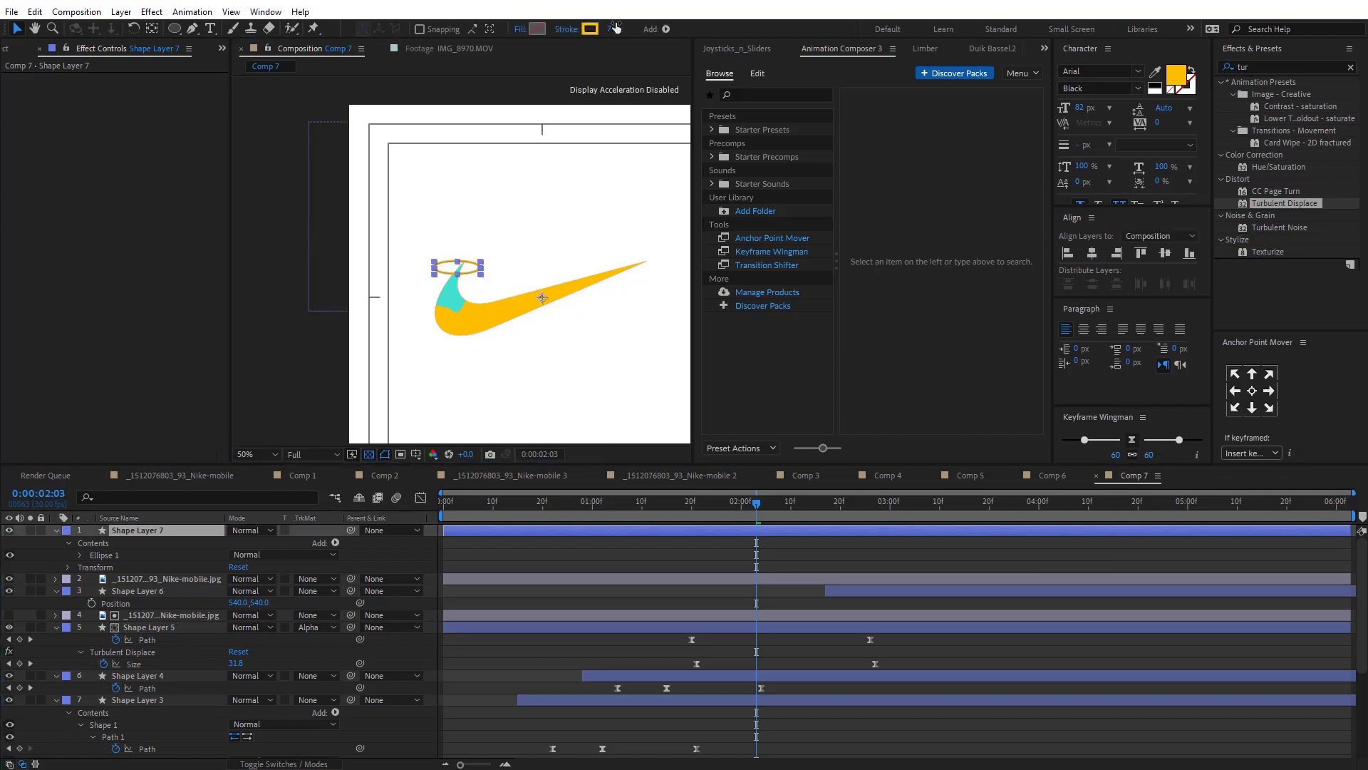
{"action": "key", "text": "Return"}
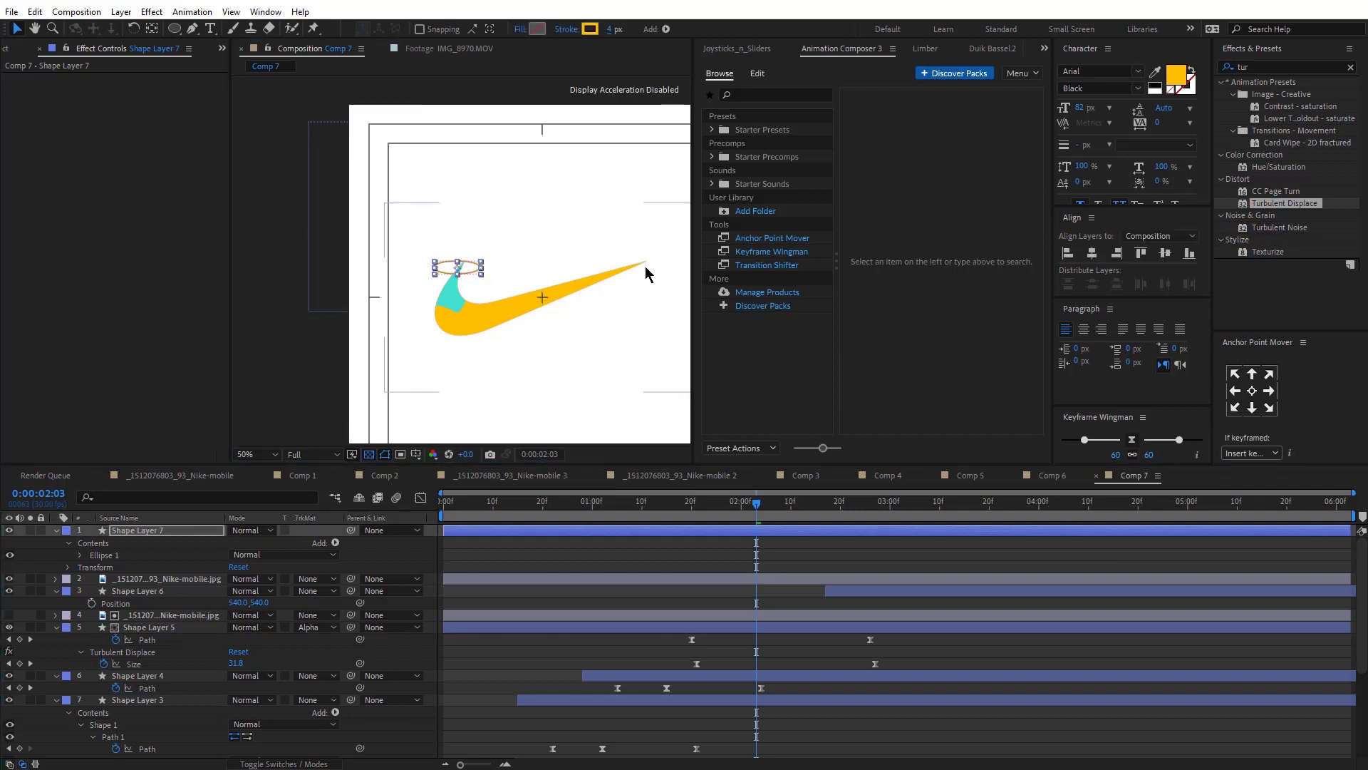
{"action": "scroll", "coordinate": [428, 179], "scroll_direction": "up", "scroll_amount": 2}
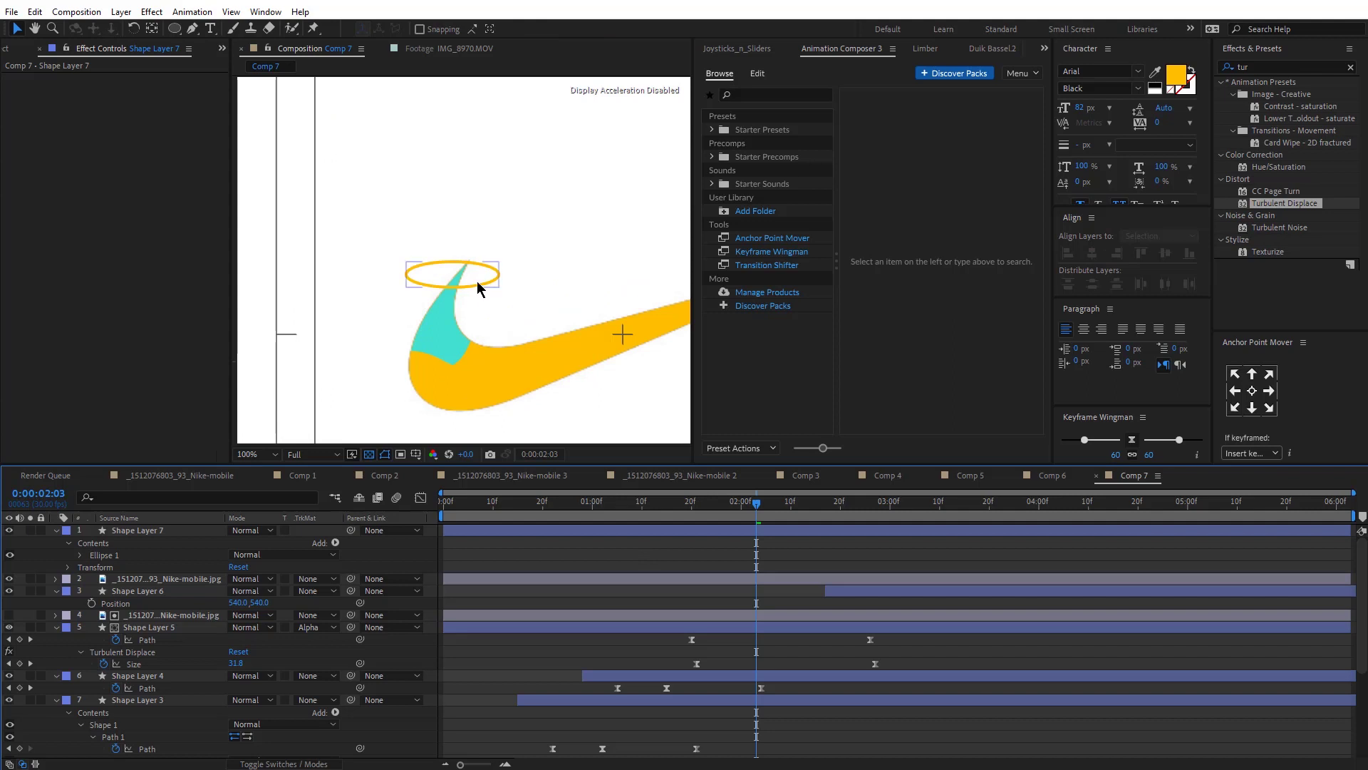
{"action": "scroll", "coordinate": [473, 281], "scroll_direction": "down", "scroll_amount": 2}
Add Trim Paths to the ellipse on Shape Layer 7 and keyframe End at 0% at 0:02:03 and 100% at 0:03:00.
{"action": "left_click", "coordinate": [335, 543]}
{"action": "left_click", "coordinate": [390, 762]}
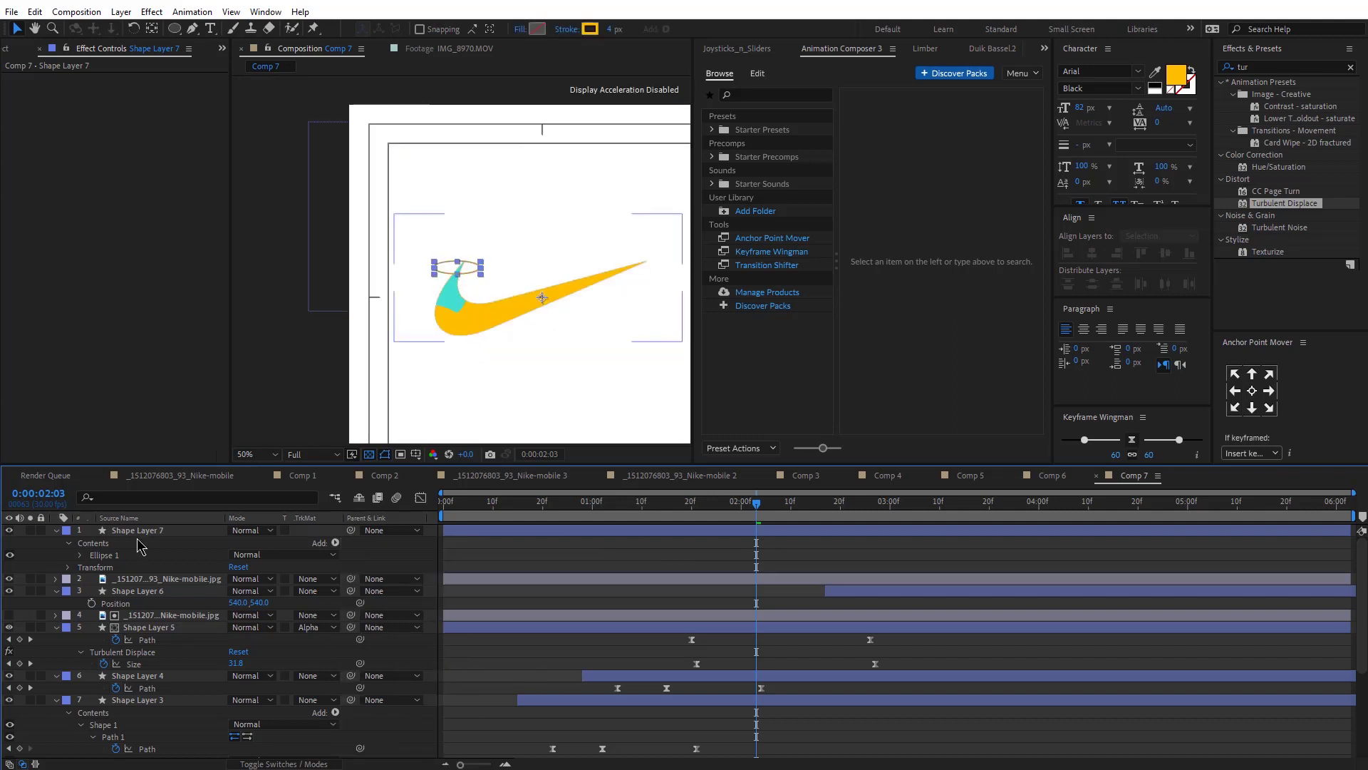
{"action": "left_click", "coordinate": [80, 567]}
{"action": "left_click", "coordinate": [105, 591]}
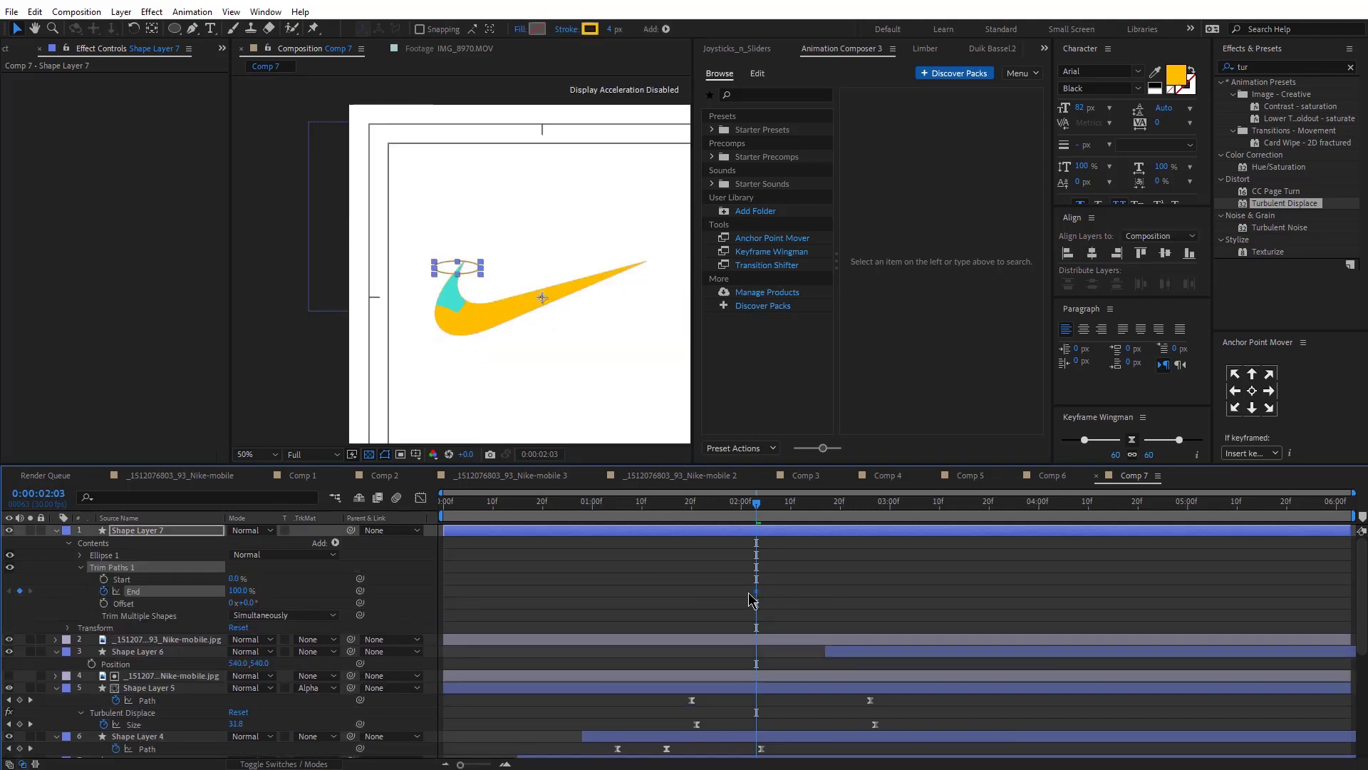
{"action": "left_click_drag", "start_coordinate": [789, 593], "coordinate": [889, 595]}
{"action": "left_click_drag", "start_coordinate": [239, 592], "coordinate": [27, 589]}
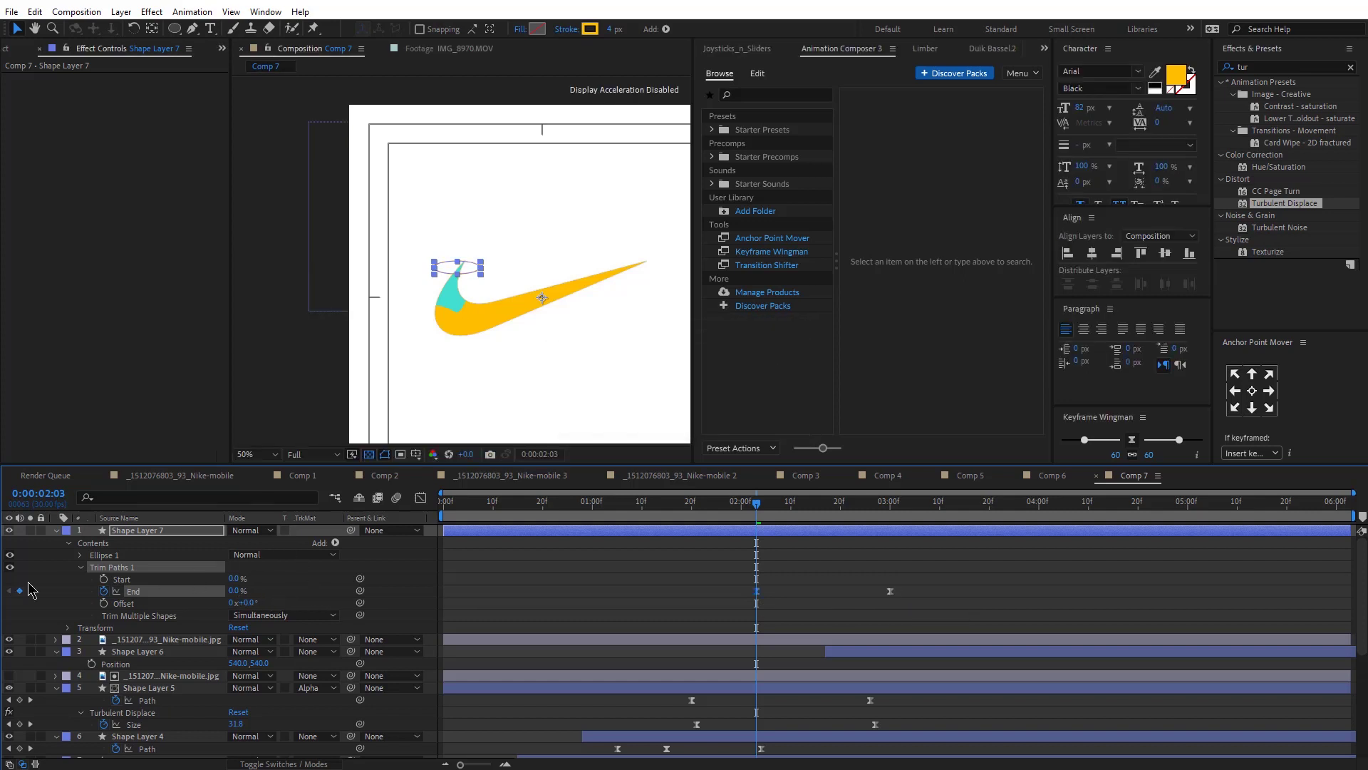
Keyframe the ellipse's Trim Paths Start at 0% around 0:02:14, raise it at 0:03:07 to erase the outline, and preview.
{"action": "left_click", "coordinate": [104, 578]}
{"action": "left_click_drag", "start_coordinate": [757, 581], "coordinate": [811, 583]}
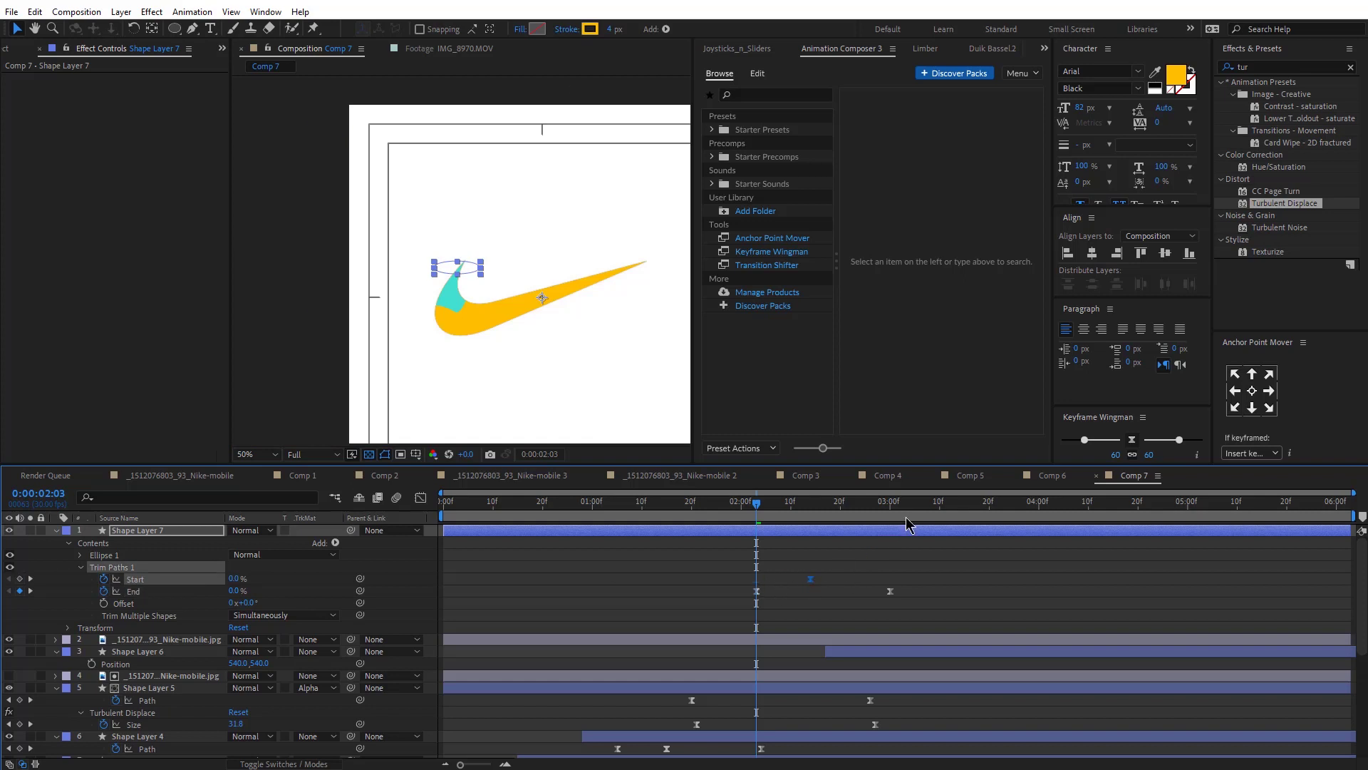
{"action": "left_click", "coordinate": [924, 503]}
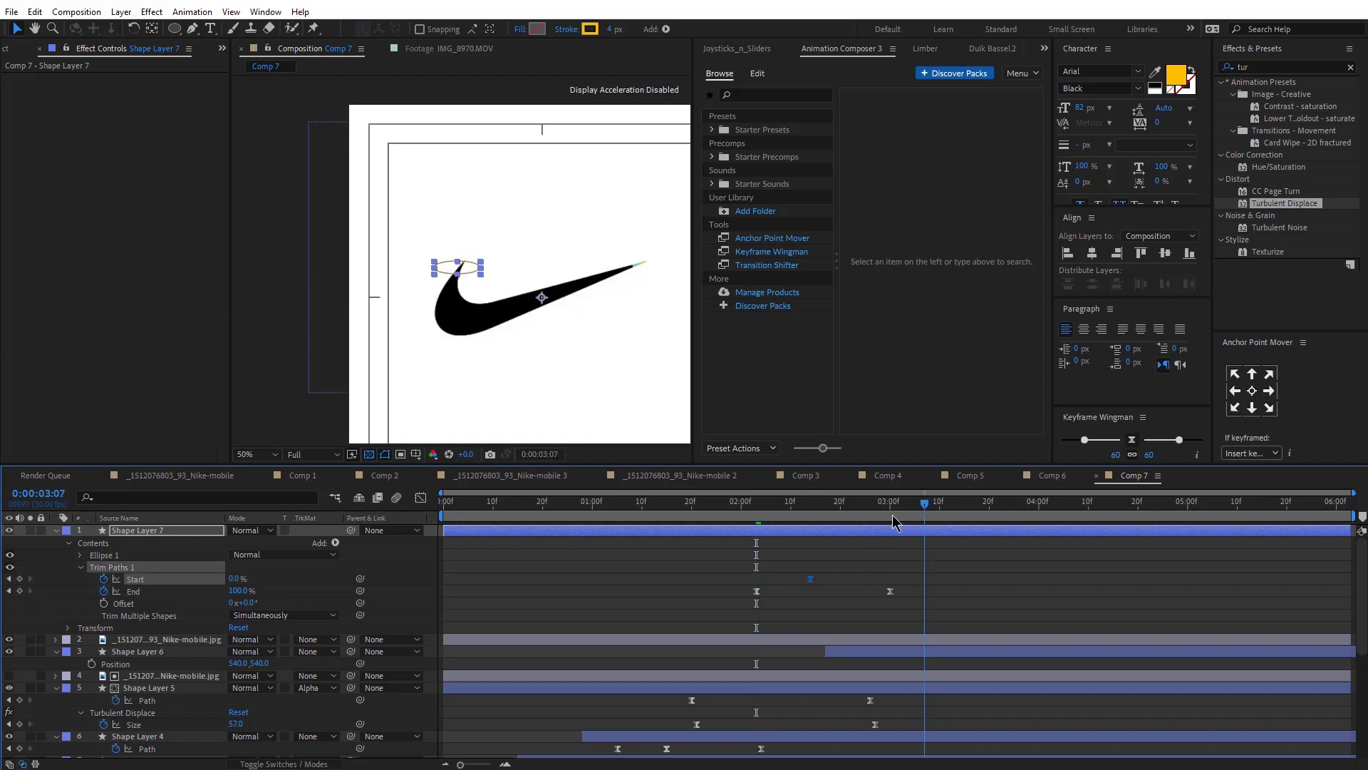
{"action": "left_click", "coordinate": [1069, 596]}
{"action": "left_click", "coordinate": [761, 505]}
{"action": "key", "text": "space"}
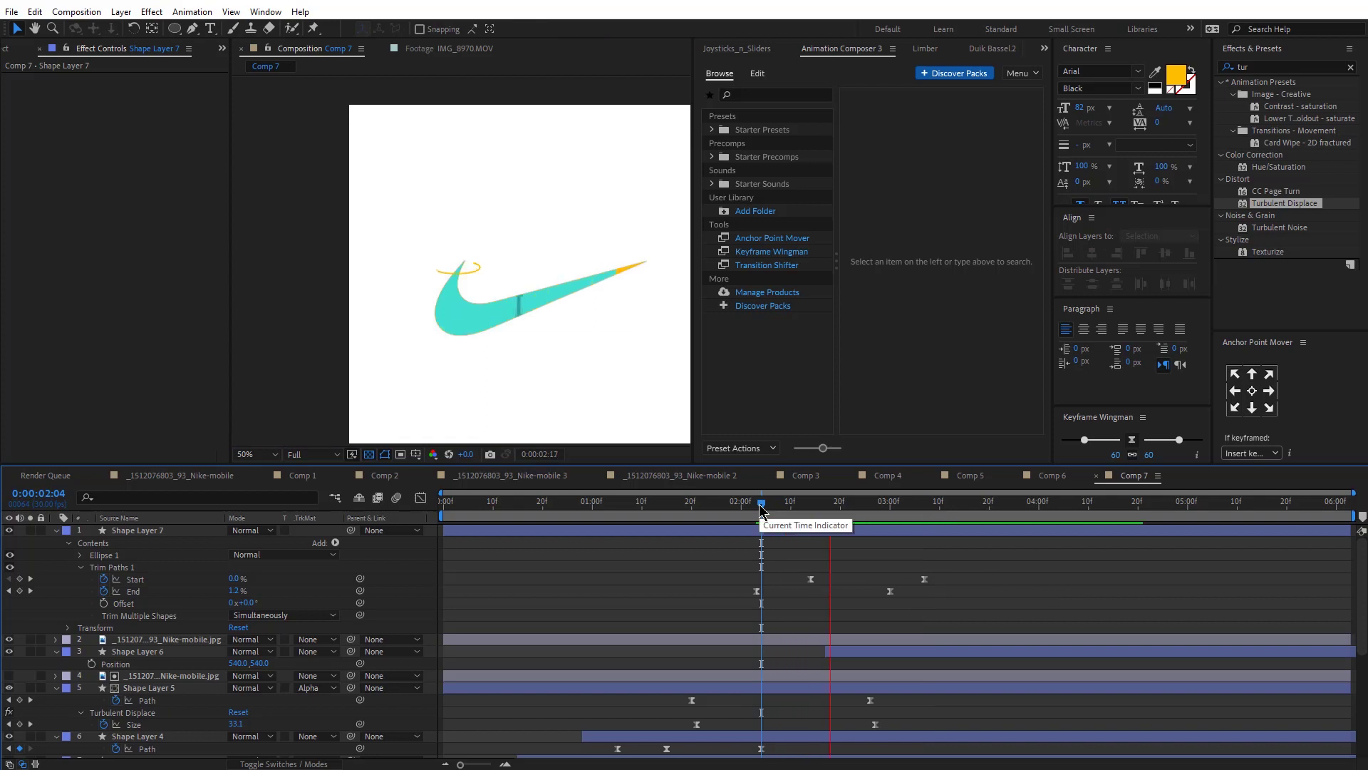
Draw a closed shape over the swoosh's upper tip on a new shape layer with fill 40E0D0 and a 0 px stroke.
{"action": "left_click", "coordinate": [447, 282]}
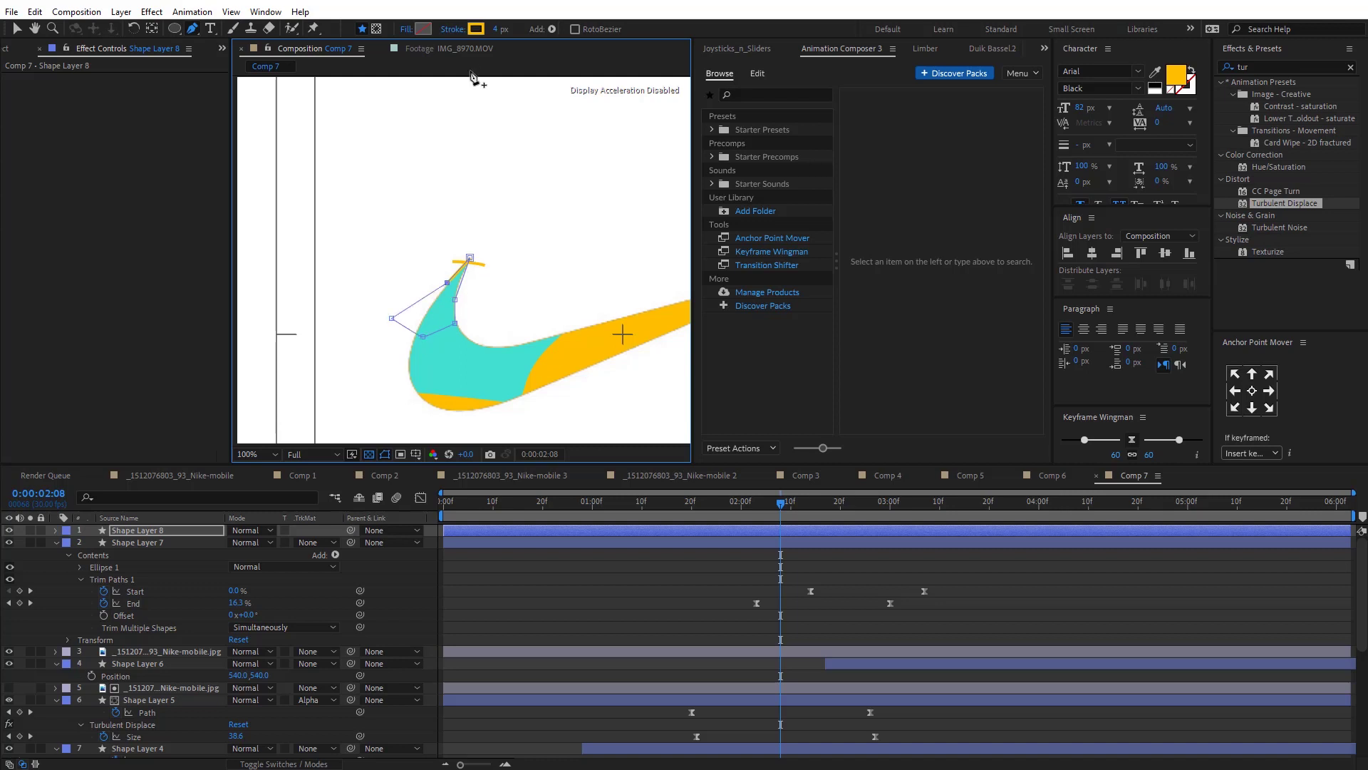
{"action": "left_click_drag", "start_coordinate": [496, 29], "coordinate": [481, 29]}
{"action": "left_click", "coordinate": [423, 30]}
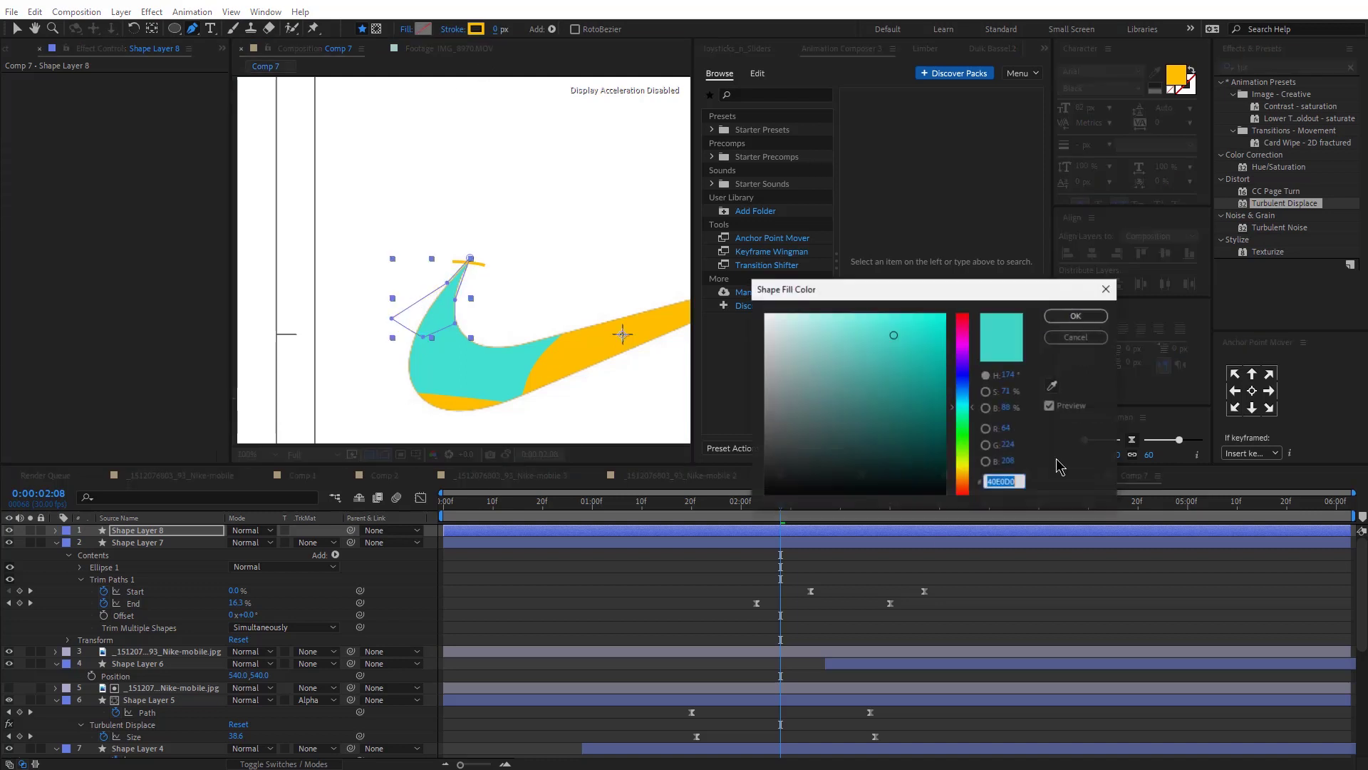
{"action": "left_click", "coordinate": [1076, 317]}
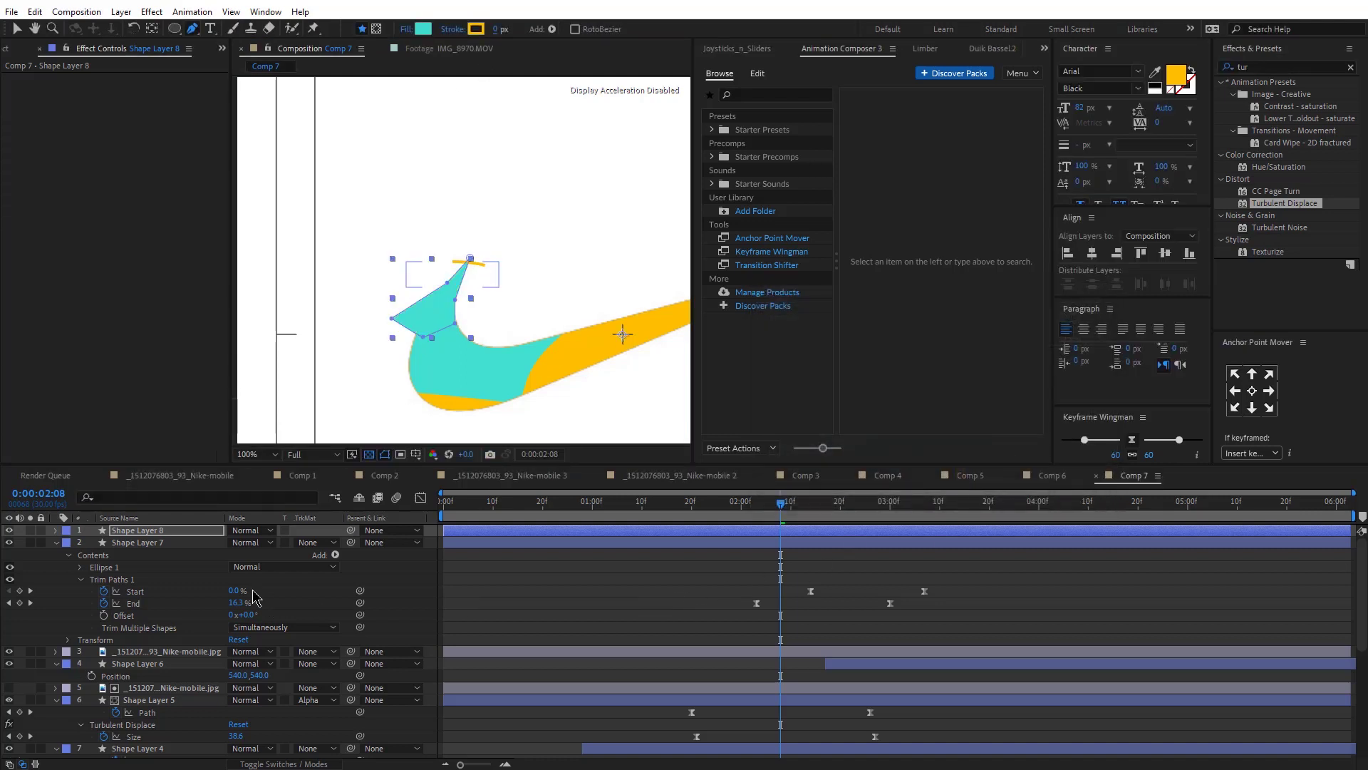
Use Shape Layer 8 as an inverted alpha matte for Shape Layer 7 and limit its duration to about 0:02:07–0:02:16.
{"action": "left_click", "coordinate": [332, 545]}
{"action": "left_click", "coordinate": [361, 595]}
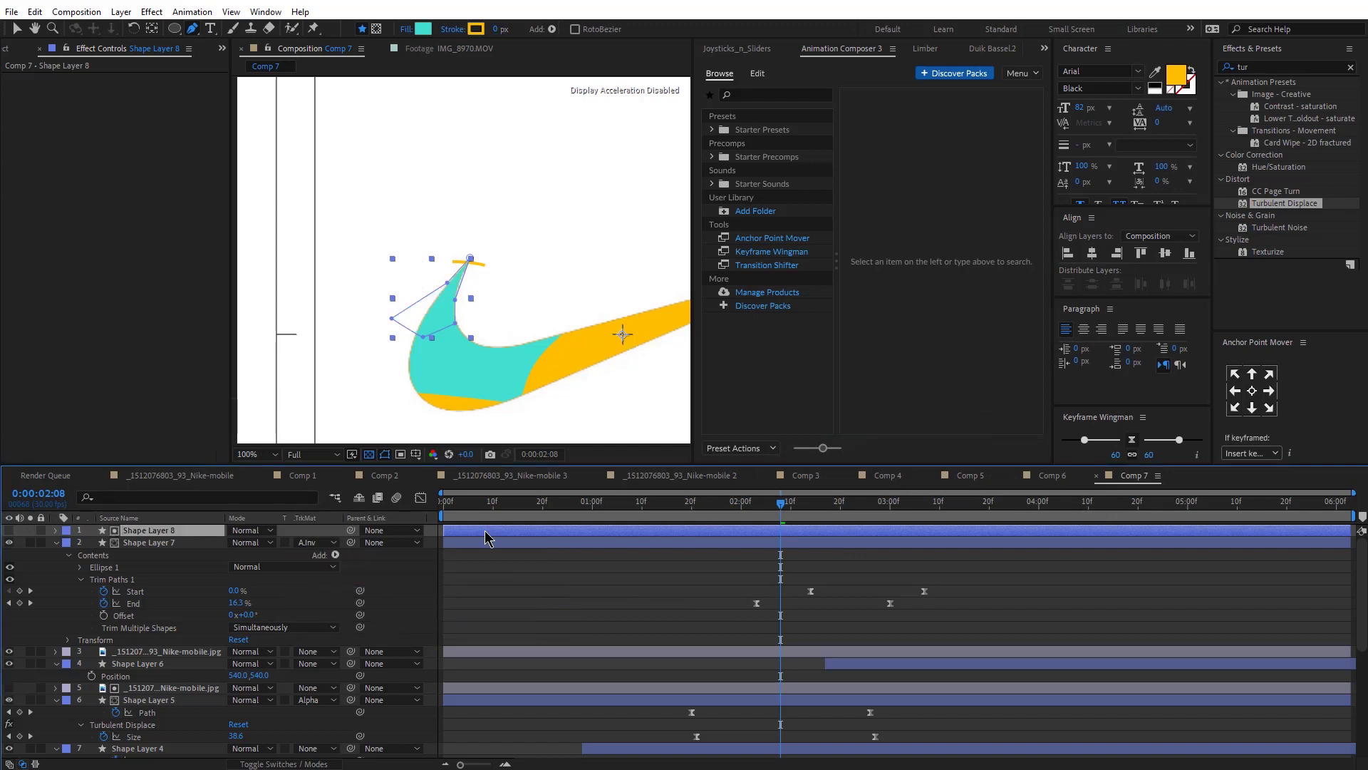
{"action": "left_click_drag", "start_coordinate": [590, 538], "coordinate": [801, 538]}
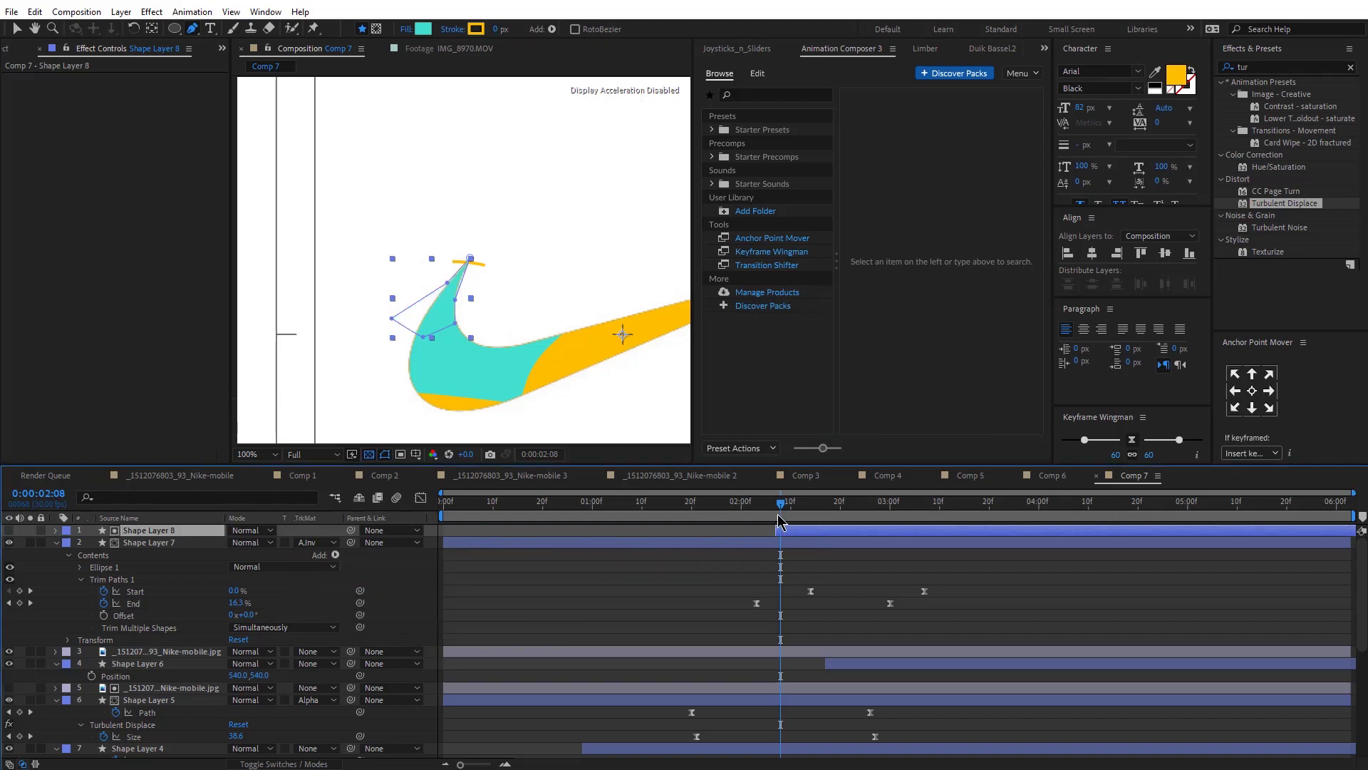
{"action": "left_click", "coordinate": [762, 504]}
{"action": "key", "text": "space"}
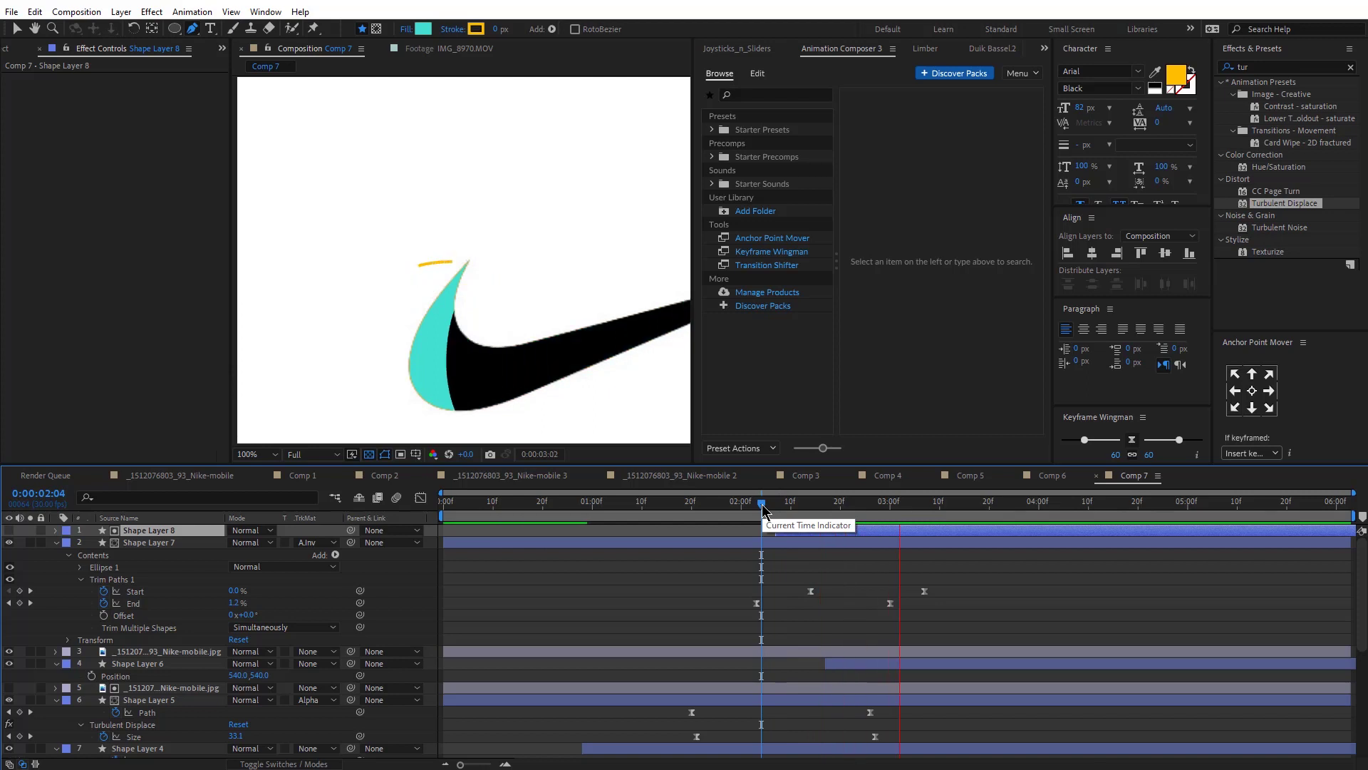
{"action": "left_click_drag", "start_coordinate": [762, 508], "coordinate": [826, 508]}
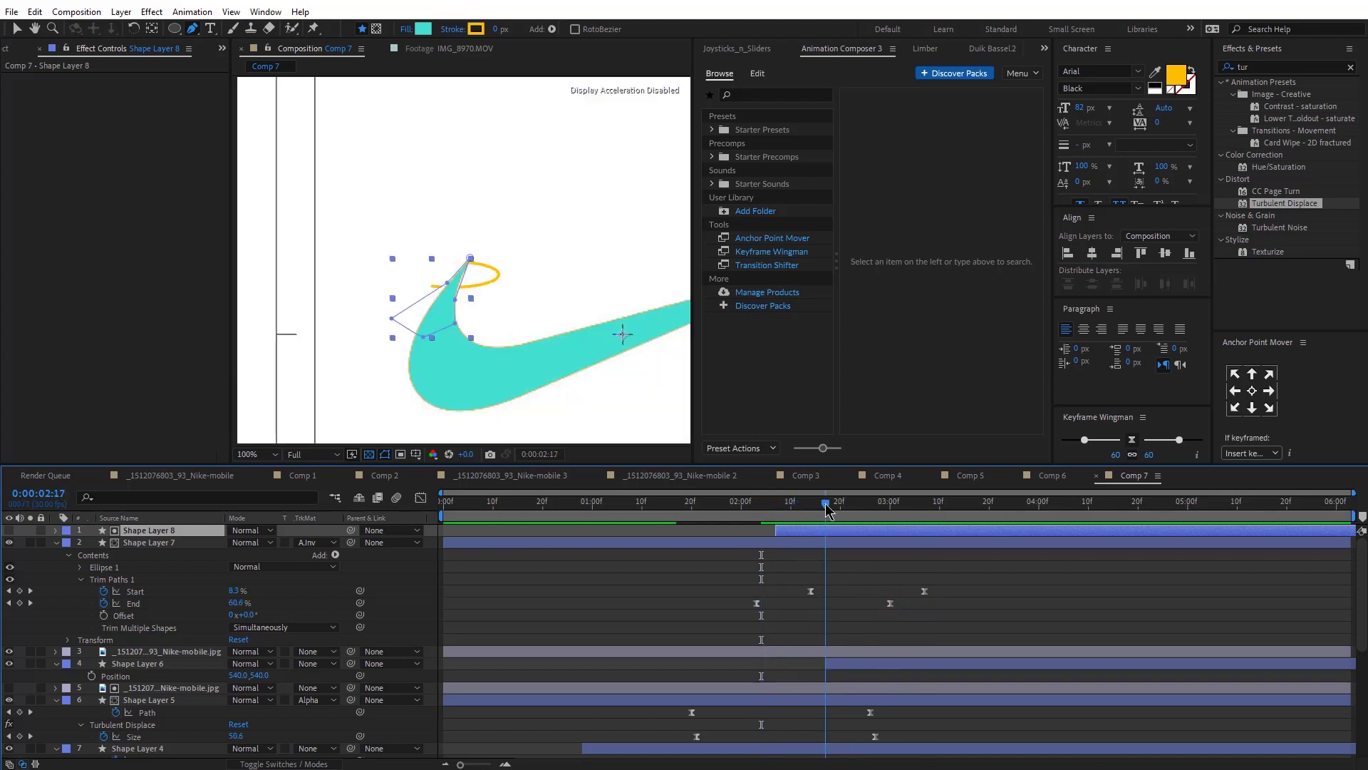
{"action": "left_click", "coordinate": [839, 541]}
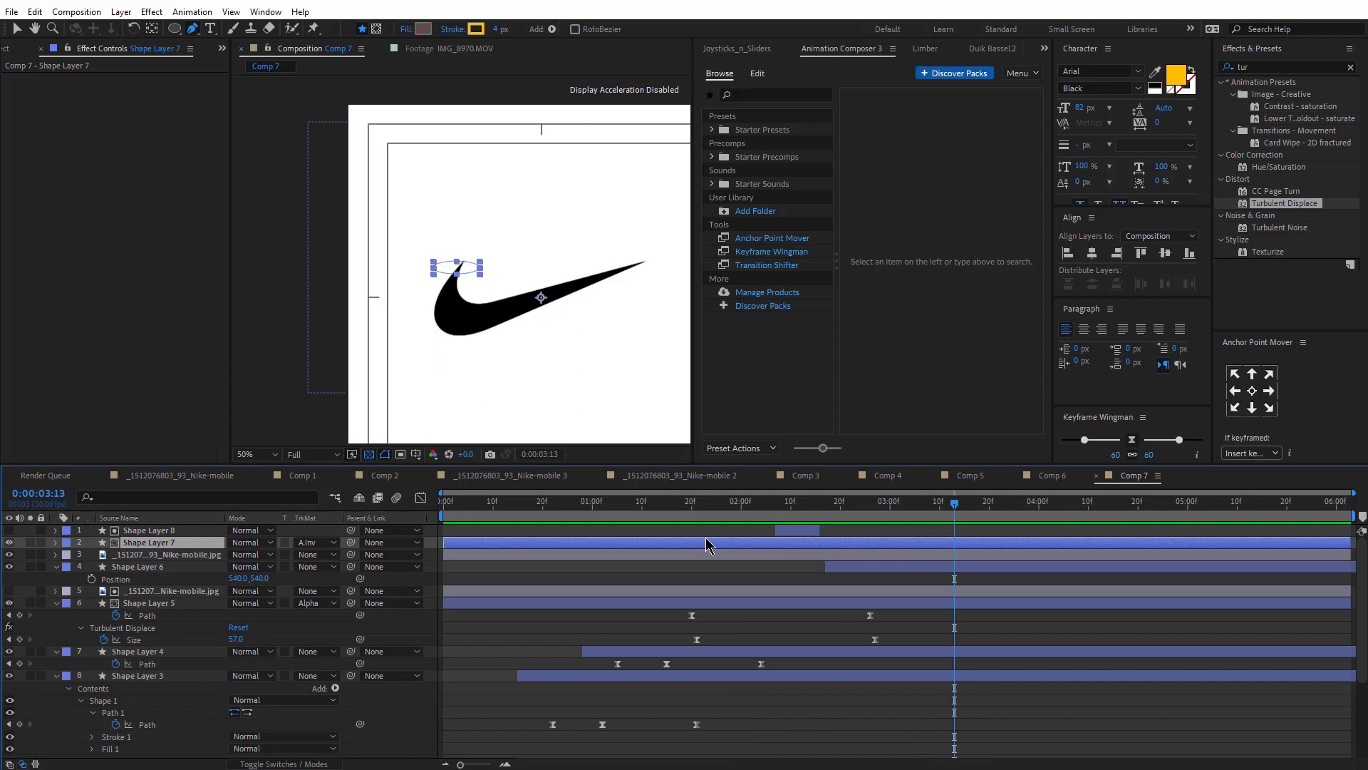
Draw a straight diagonal line along the swoosh's lower edge on a new shape layer with a 4 px stroke.
{"action": "key", "text": "F2"}
{"action": "left_click", "coordinate": [597, 286]}
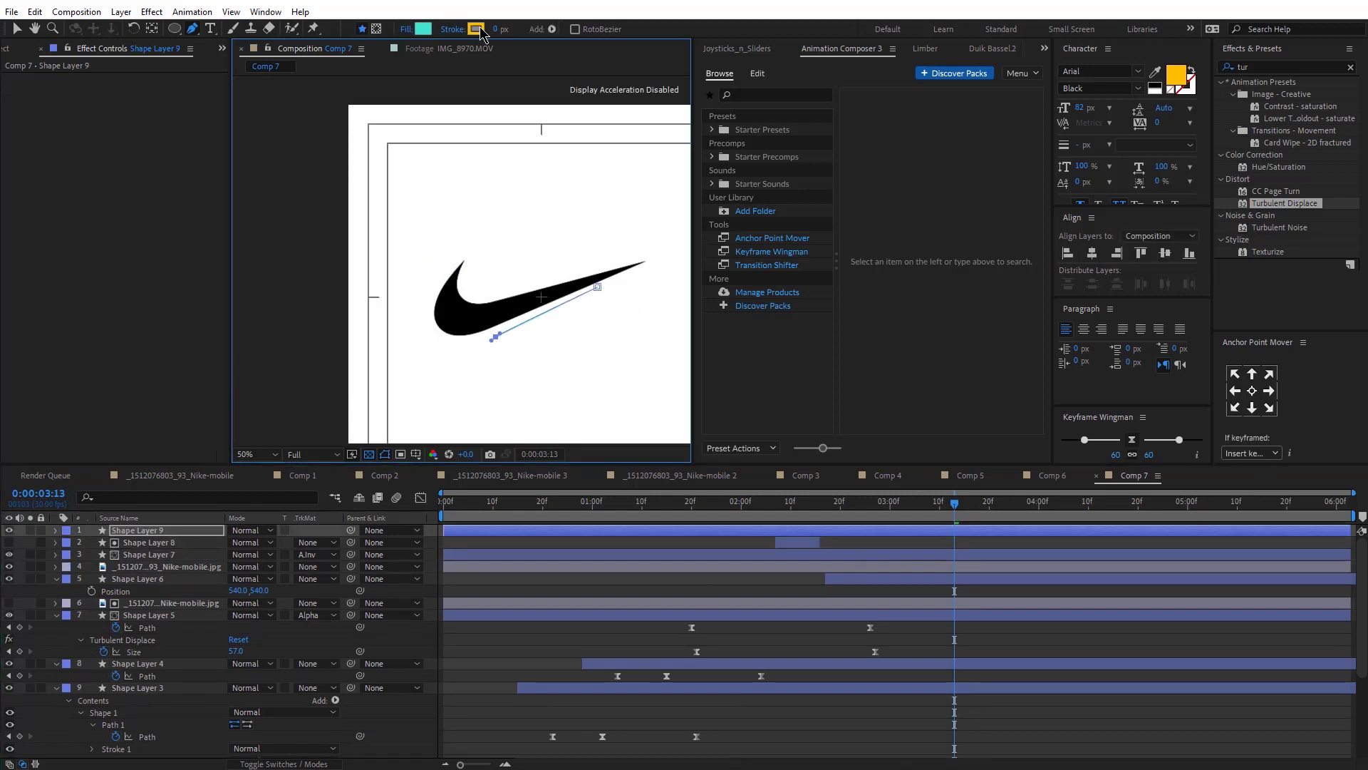
{"action": "left_click", "coordinate": [498, 30]}
{"action": "type", "text": "4"}
{"action": "key", "text": "Return"}
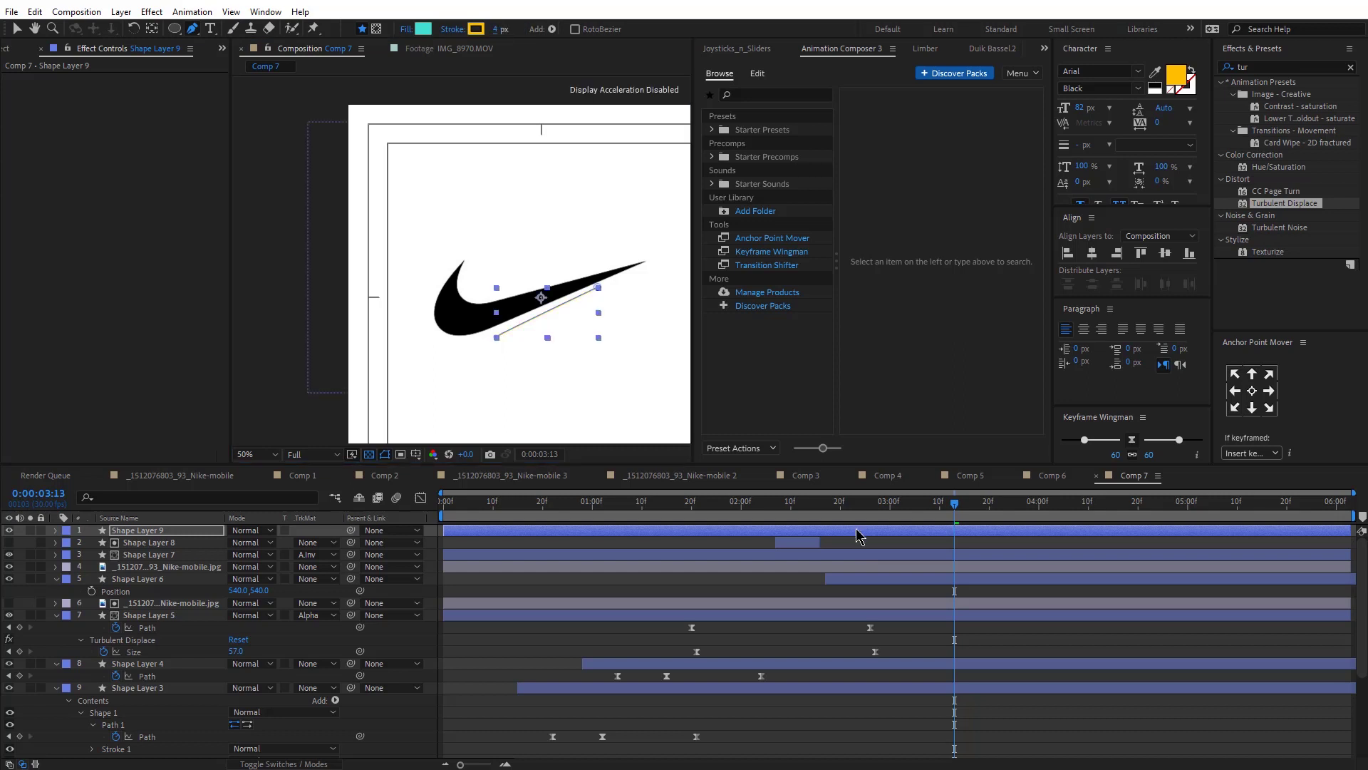
Set the diagonal line's stroke colour to the swoosh's pink, DE3163, sampled at 0:01:27.
{"action": "left_click", "coordinate": [725, 507]}
{"action": "left_click", "coordinate": [476, 28]}
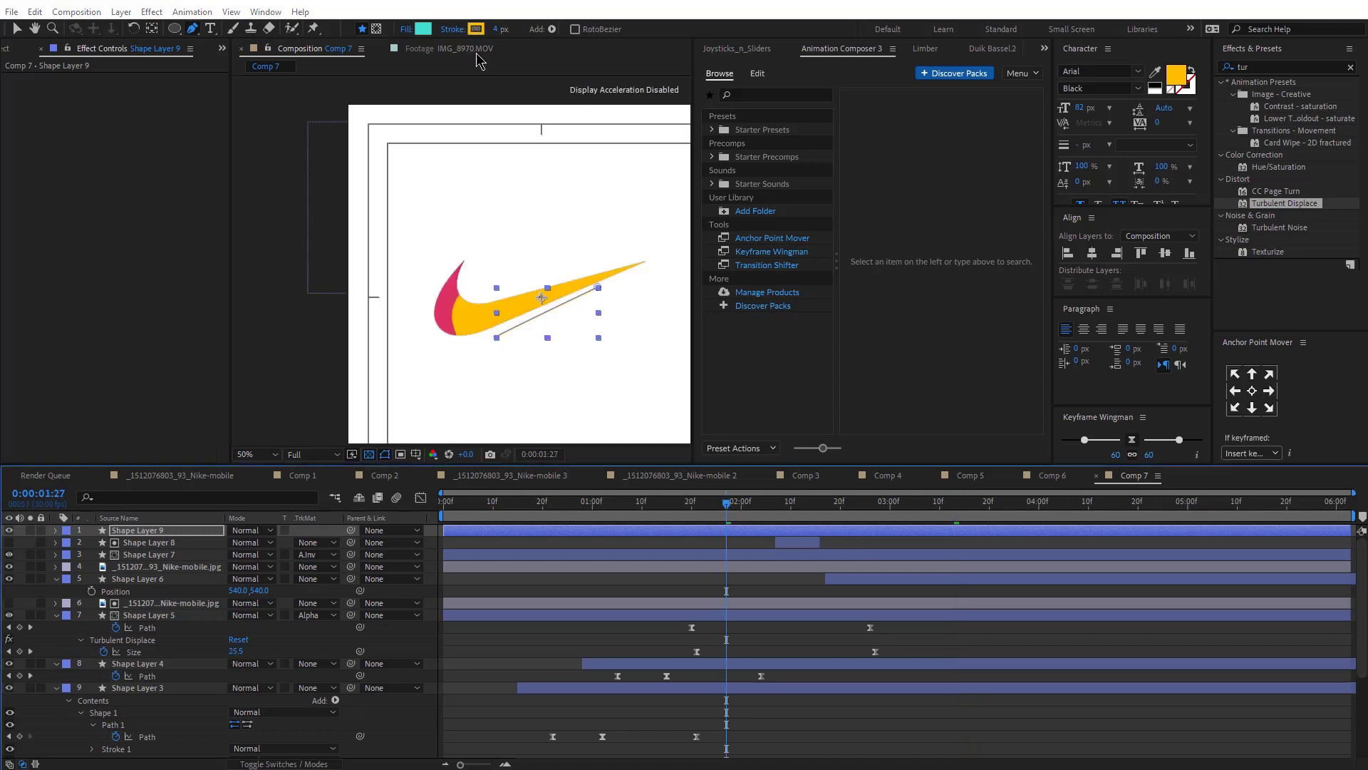
{"action": "left_click", "coordinate": [1052, 386]}
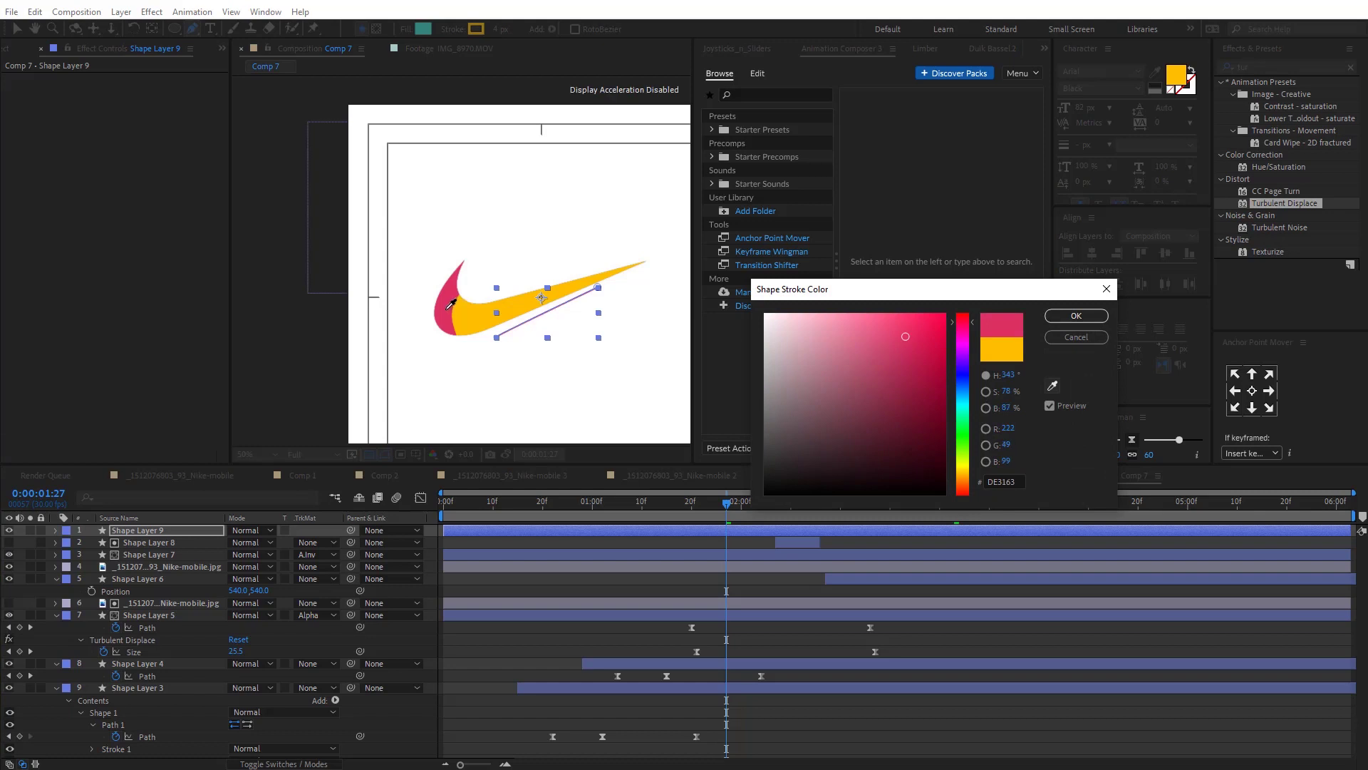
{"action": "left_click", "coordinate": [1075, 316]}
Extend the upper end of the pink diagonal line slightly outward.
{"action": "scroll", "coordinate": [630, 318], "scroll_direction": "up", "scroll_amount": 1}
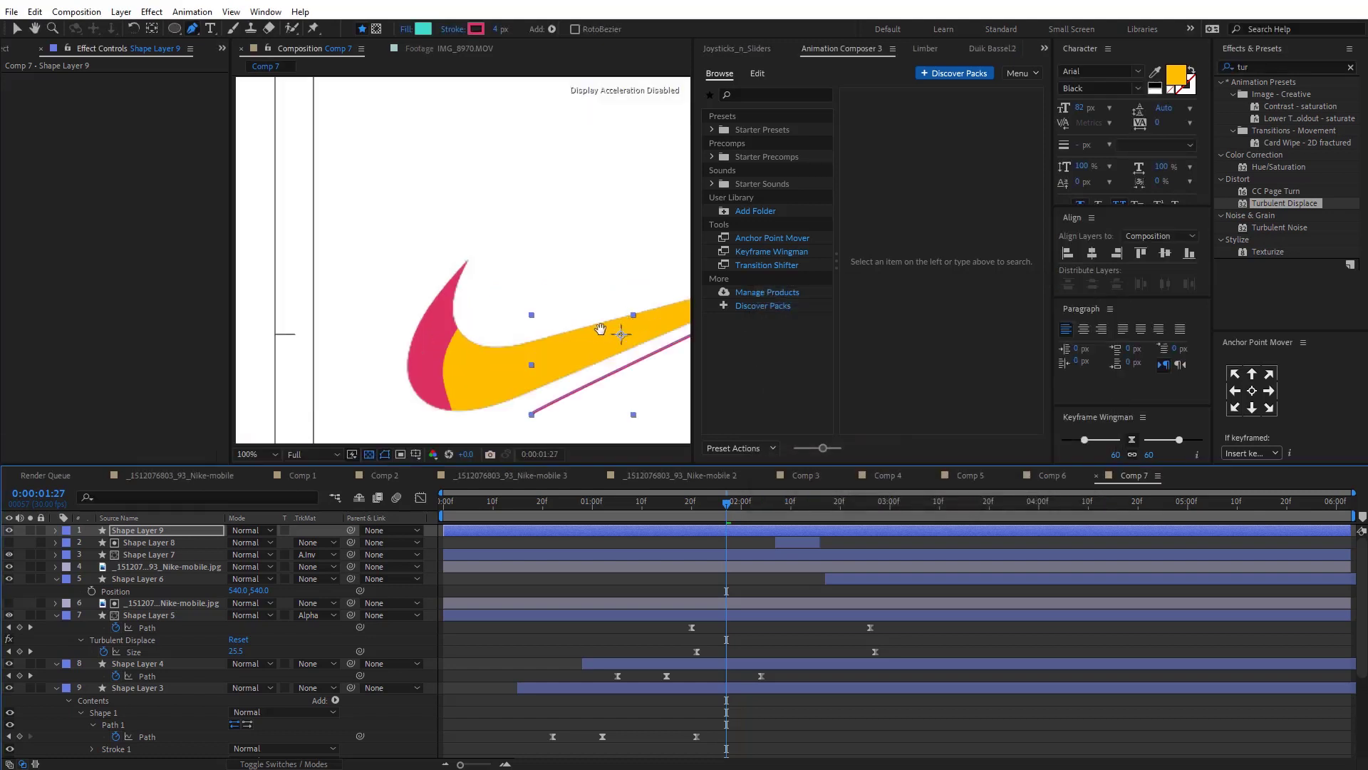
{"action": "key", "text": "space"}
{"action": "left_click_drag", "start_coordinate": [600, 328], "coordinate": [482, 275]}
{"action": "key", "text": "g"}
{"action": "left_click", "coordinate": [621, 265]}
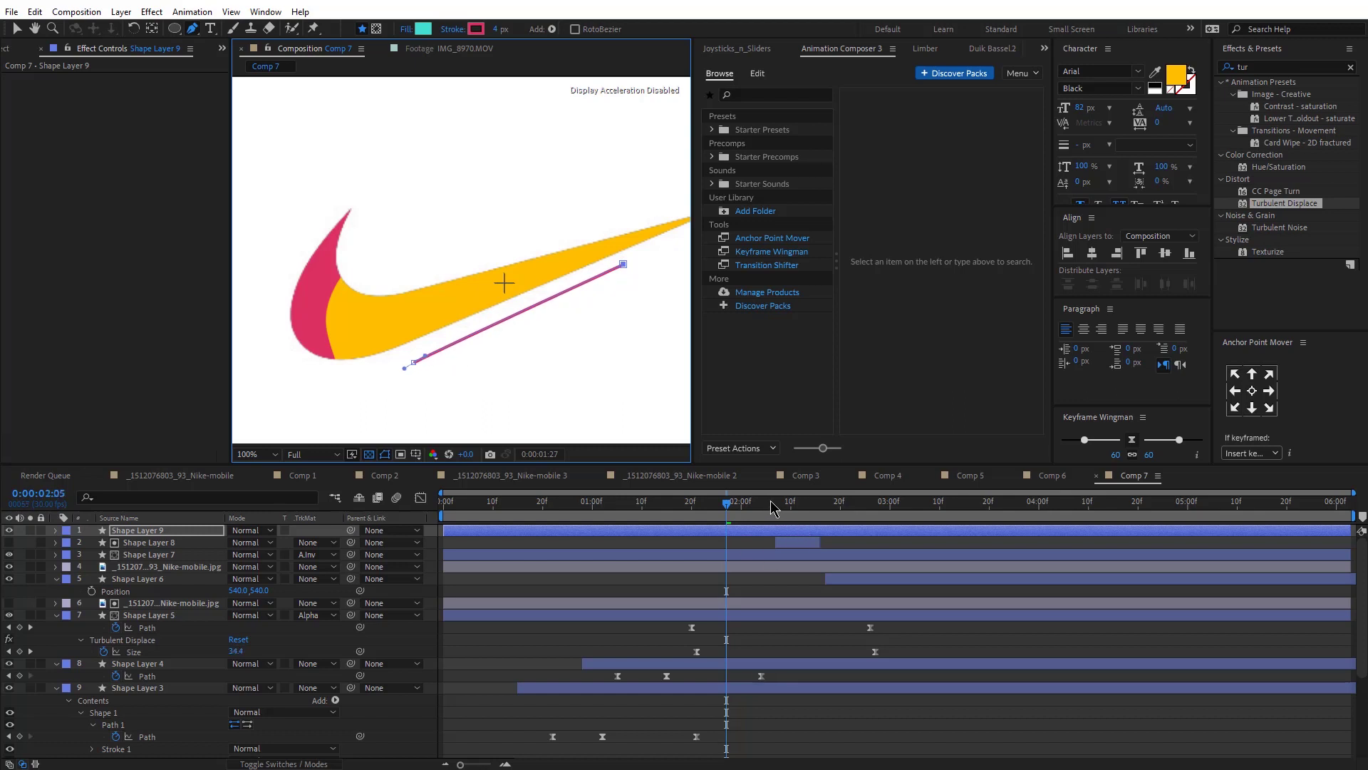
Add Trim Paths to the pink line and keyframe End at 0% at 0:02:21 and 100% around 0:03:16.
{"action": "left_click_drag", "start_coordinate": [773, 508], "coordinate": [846, 509]}
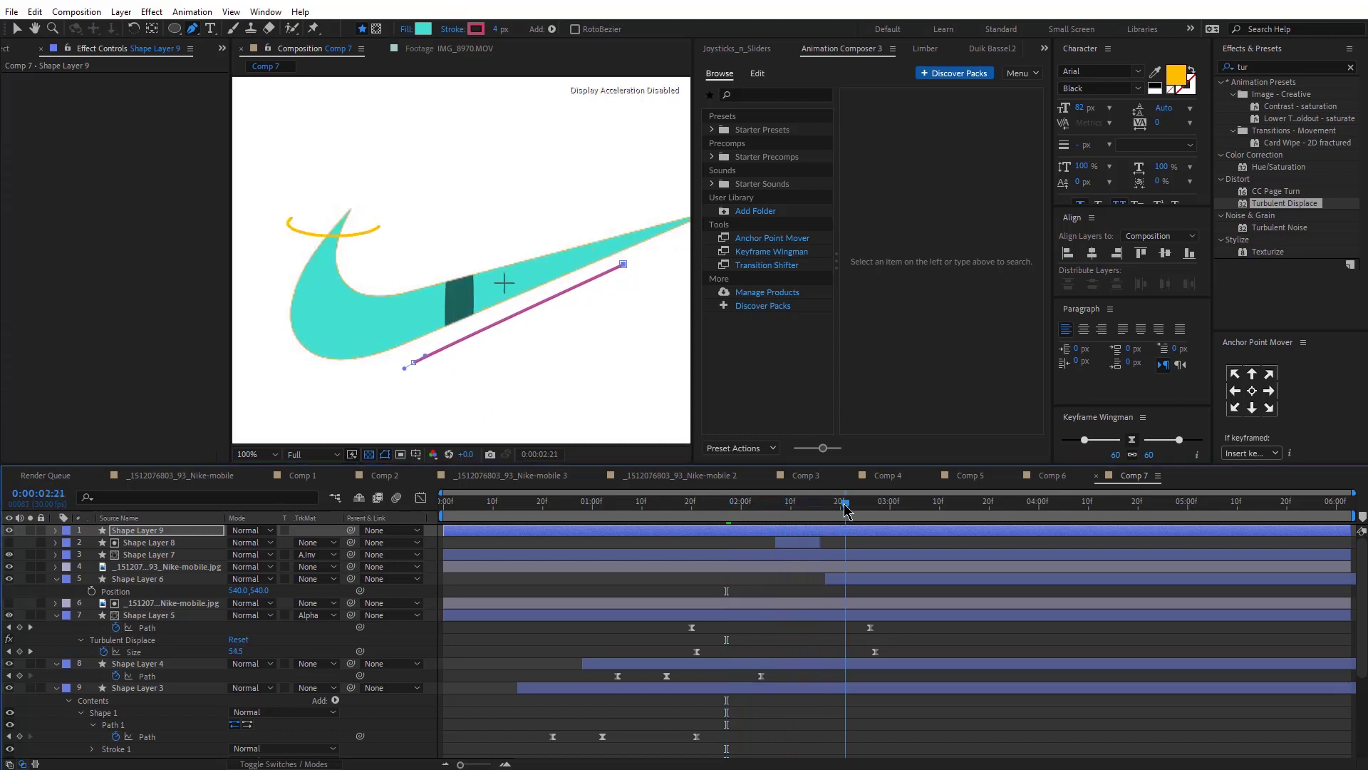
{"action": "left_click", "coordinate": [56, 530]}
{"action": "left_click", "coordinate": [335, 542]}
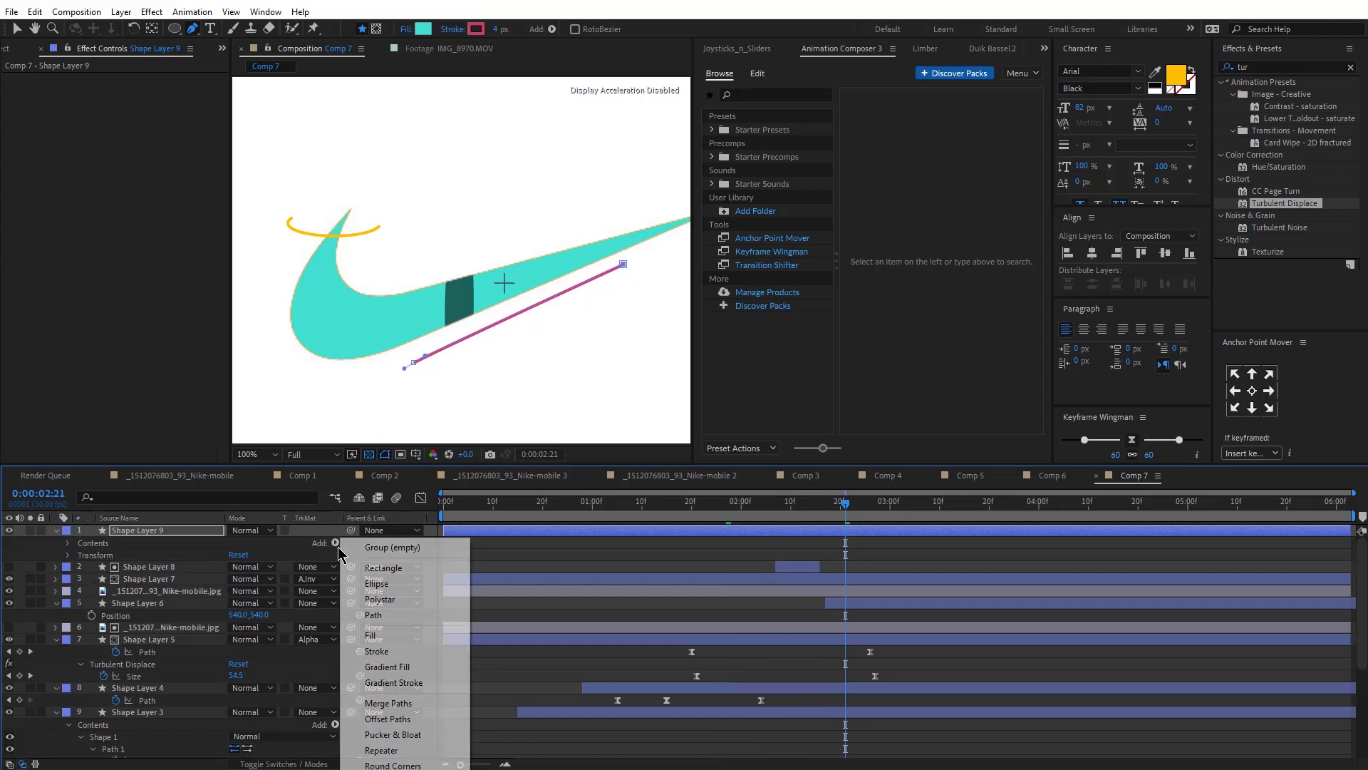
{"action": "left_click", "coordinate": [384, 762]}
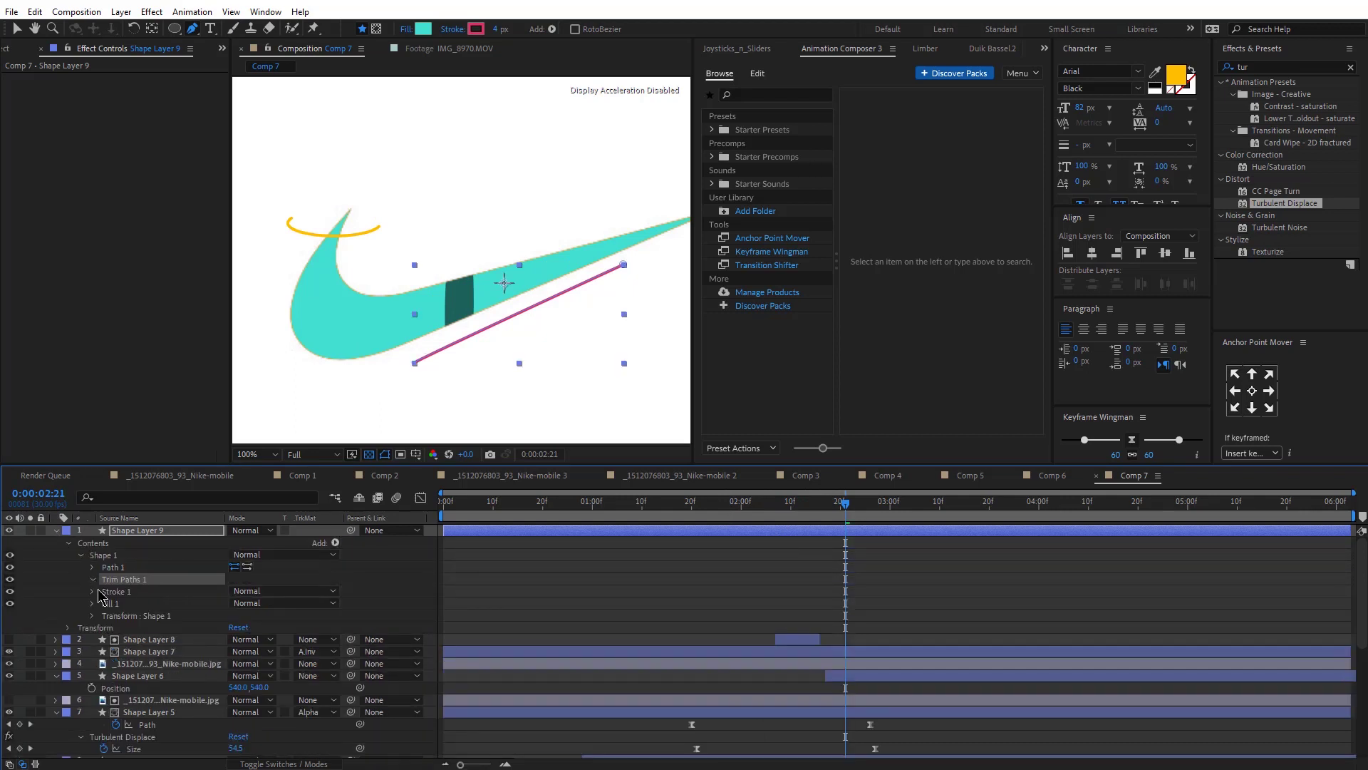
{"action": "left_click", "coordinate": [116, 603]}
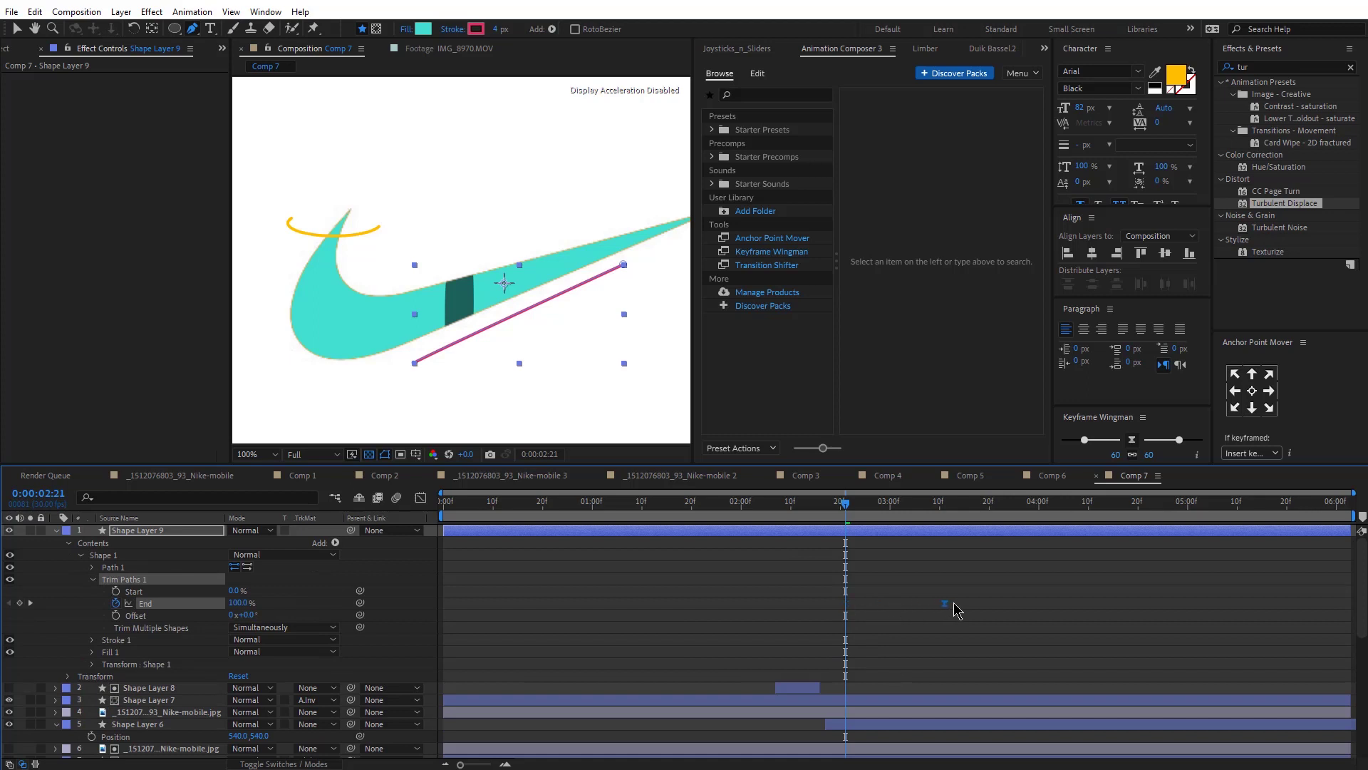
{"action": "left_click", "coordinate": [239, 604]}
{"action": "type", "text": "0"}
{"action": "key", "text": "Return"}
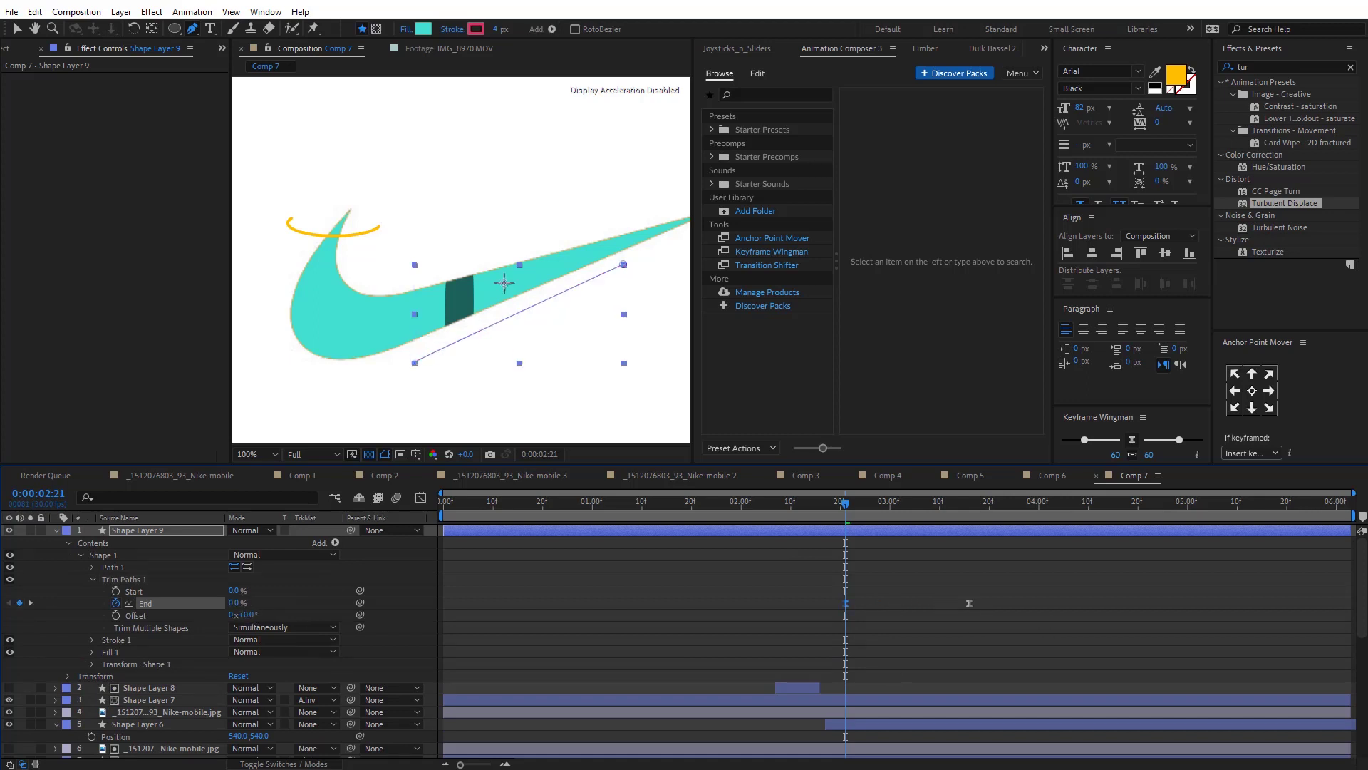
Keyframe the pink line's Trim Paths Start at 0% around 0:03:02, raise it at 0:03:28 to erase the line, and preview.
{"action": "left_click", "coordinate": [116, 590]}
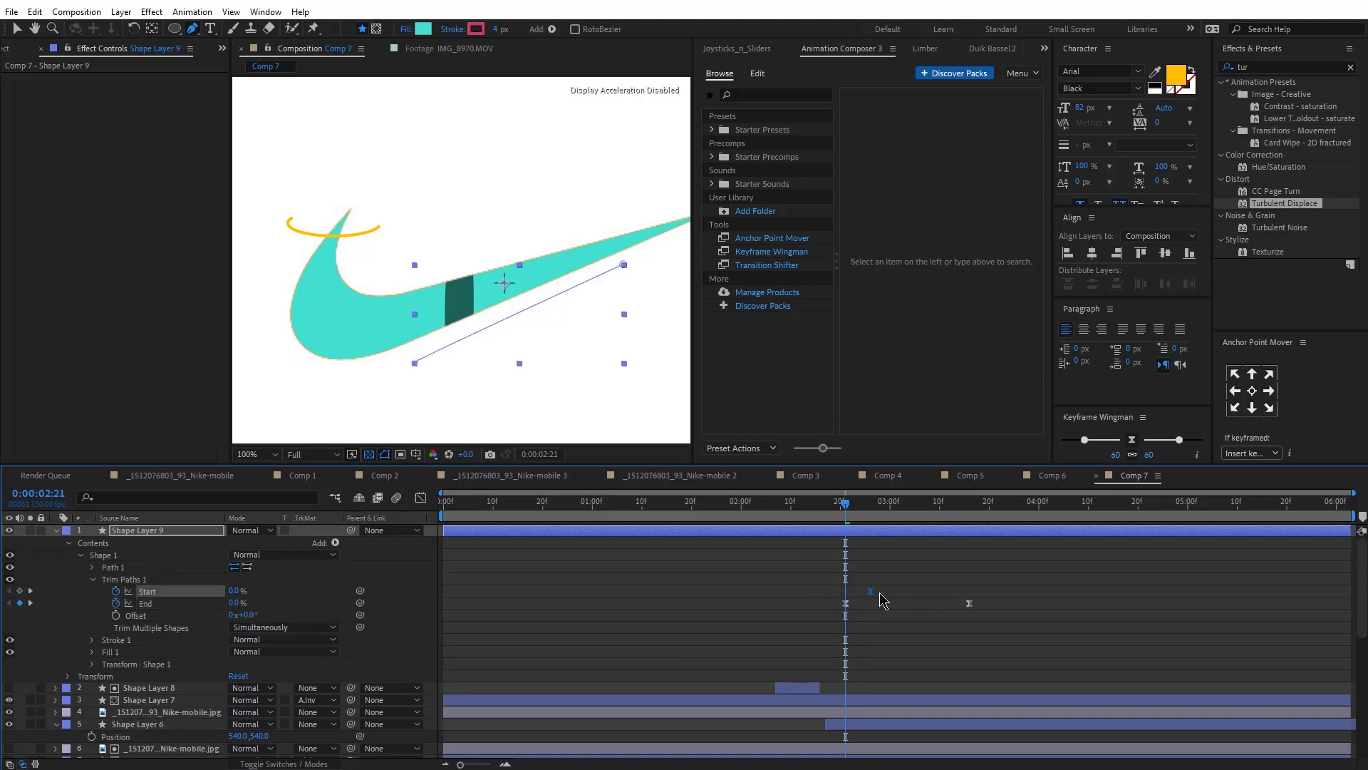
{"action": "left_click", "coordinate": [1028, 503]}
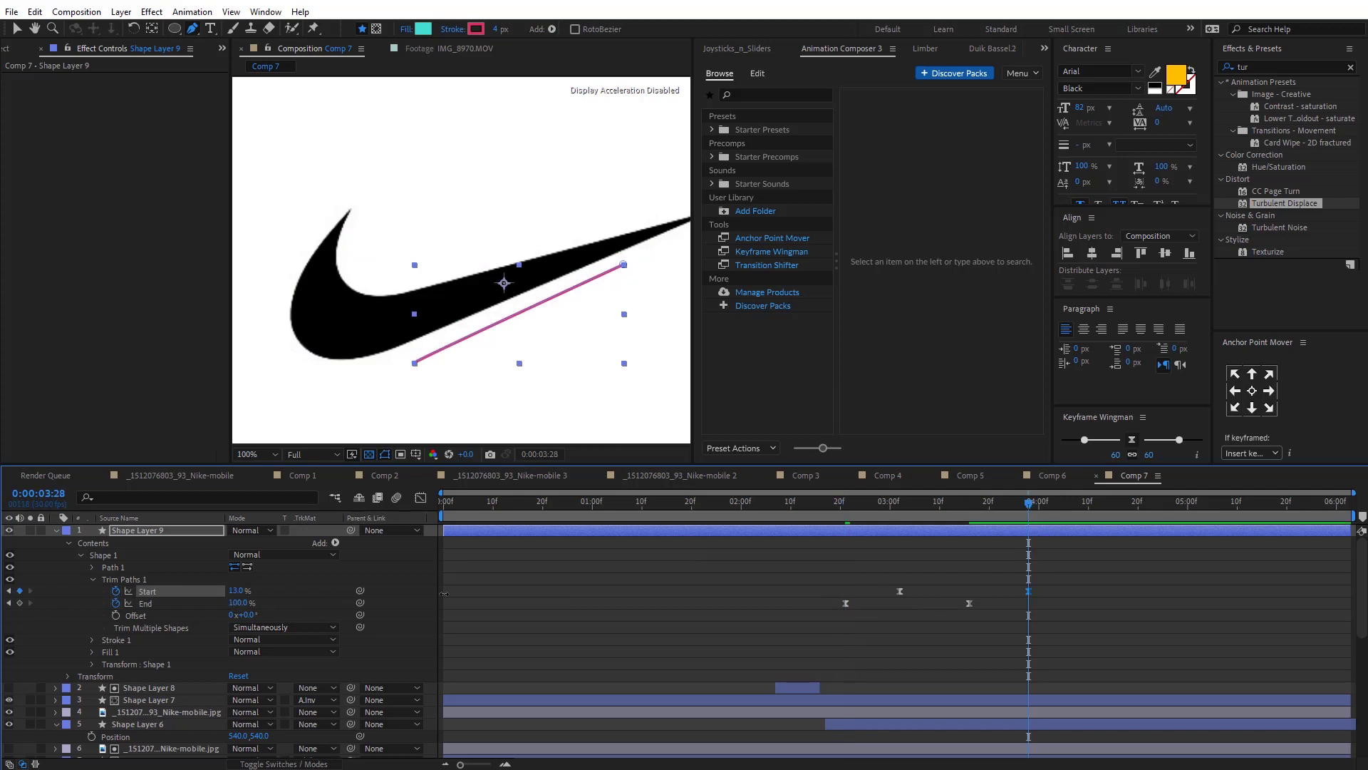
{"action": "left_click_drag", "start_coordinate": [444, 593], "coordinate": [986, 530]}
{"action": "left_click", "coordinate": [841, 503]}
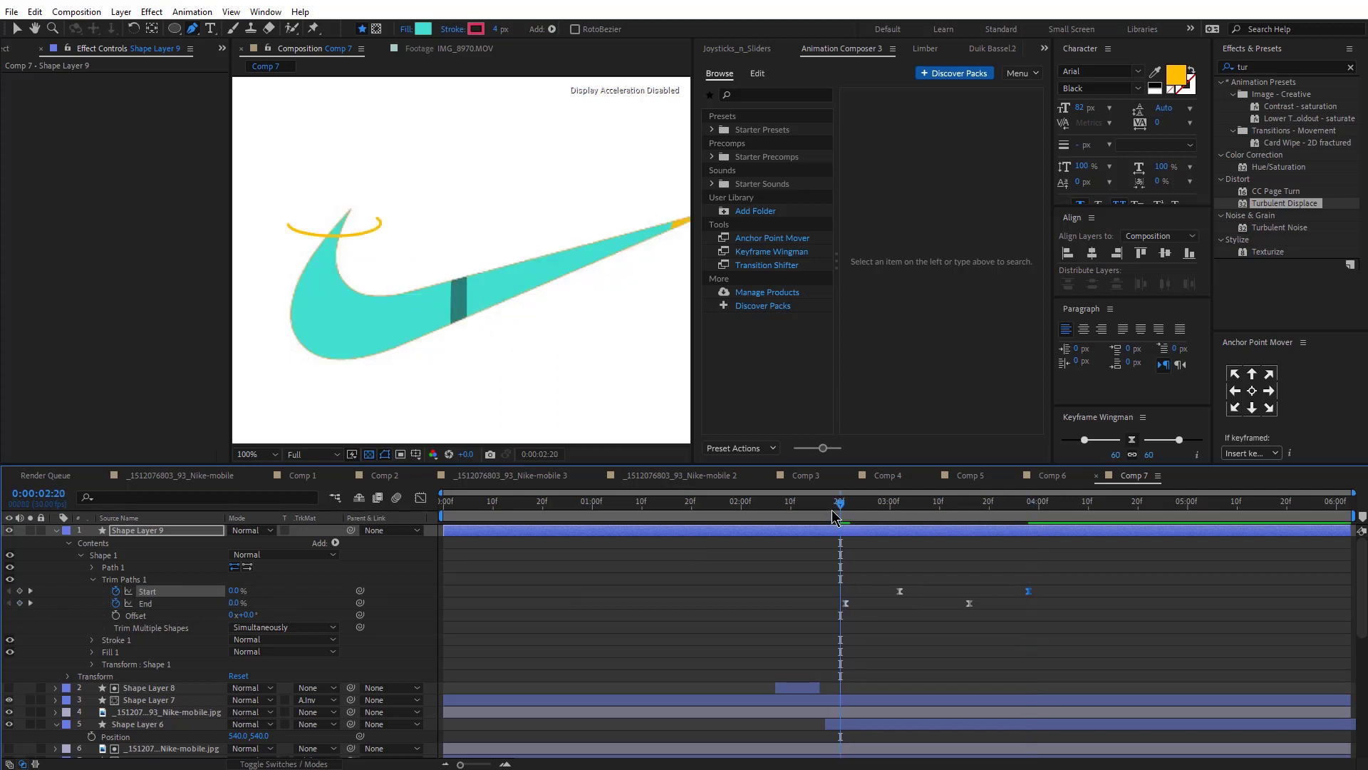
{"action": "scroll", "coordinate": [610, 330], "scroll_direction": "down", "scroll_amount": 2}
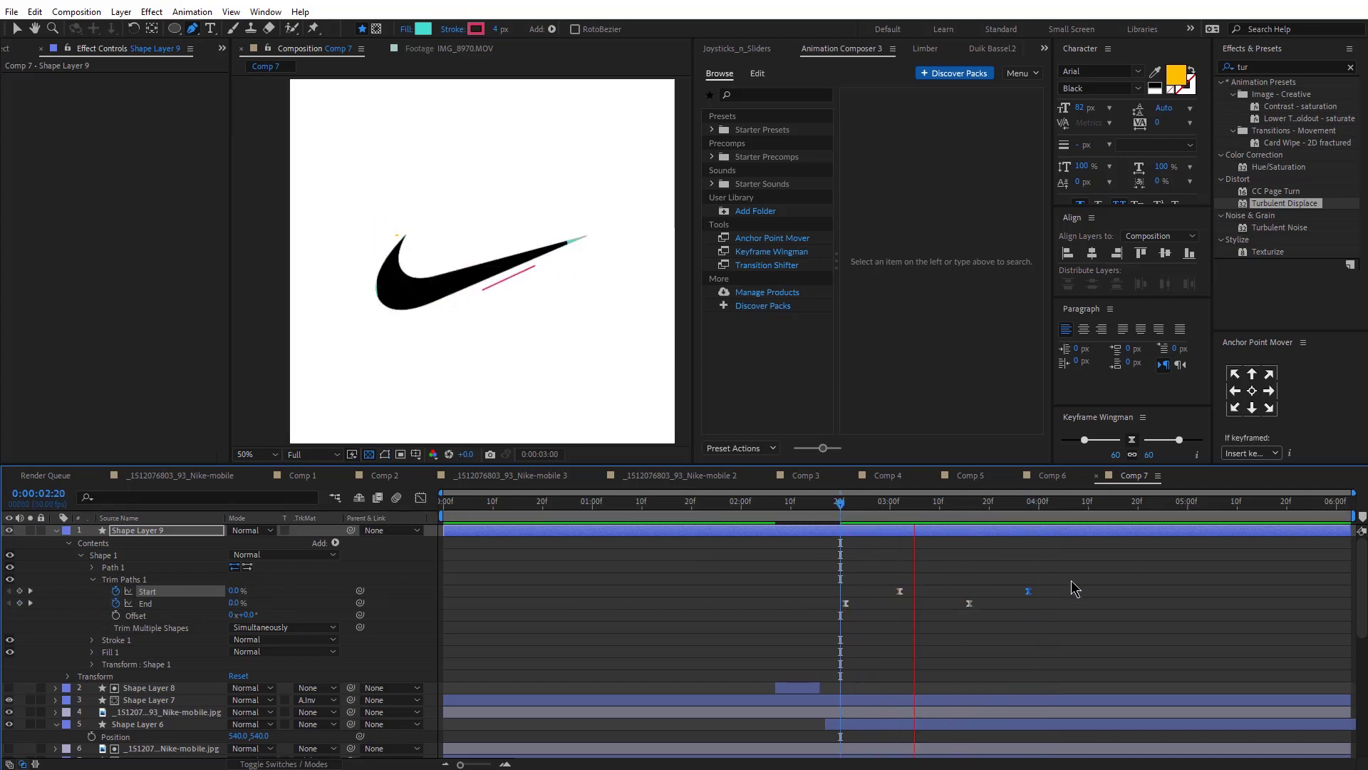
Retime the pink line's Trim Paths, with Start keyframes around 0:02:26 and 0:03:17 and the last End keyframe around 0:03:05.
{"action": "left_click_drag", "start_coordinate": [1071, 581], "coordinate": [949, 609]}
{"action": "key", "text": "space"}
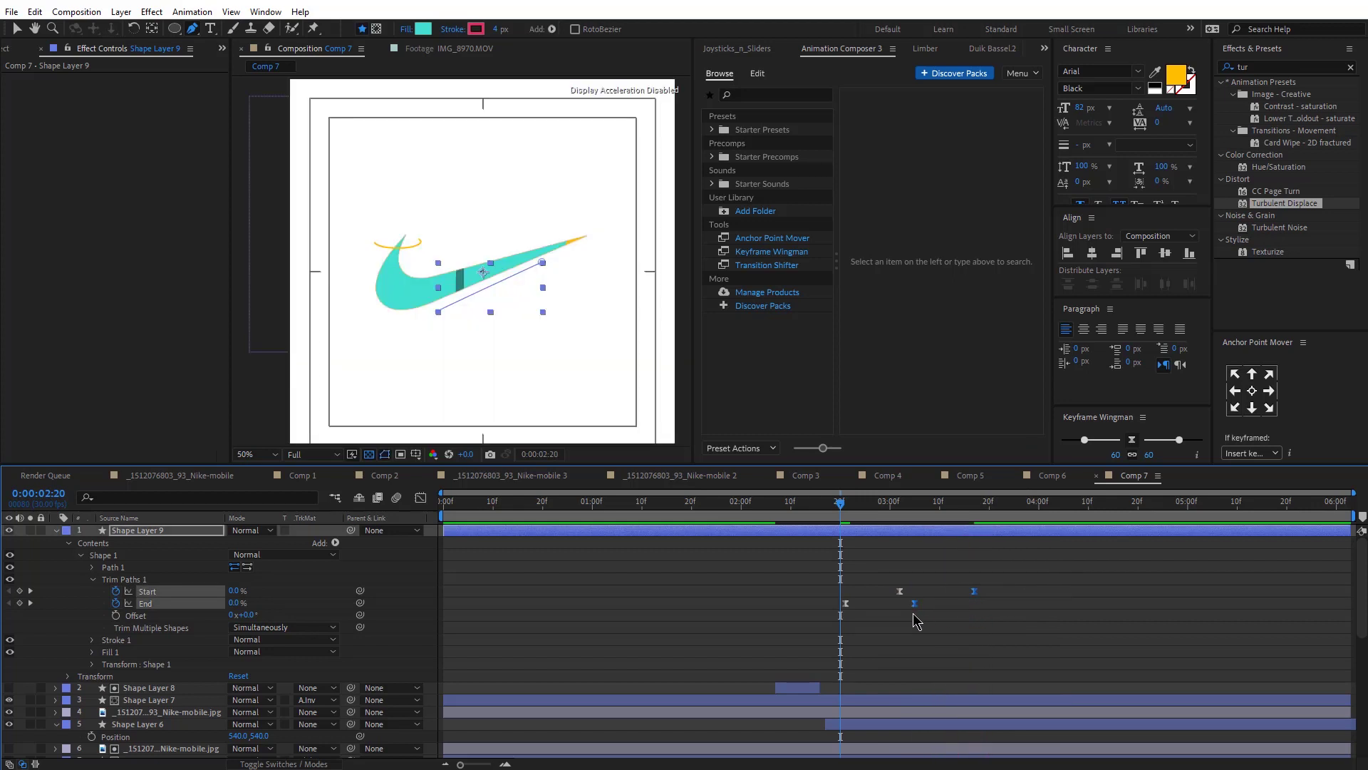
{"action": "left_click_drag", "start_coordinate": [900, 592], "coordinate": [870, 592]}
{"action": "key", "text": "space"}
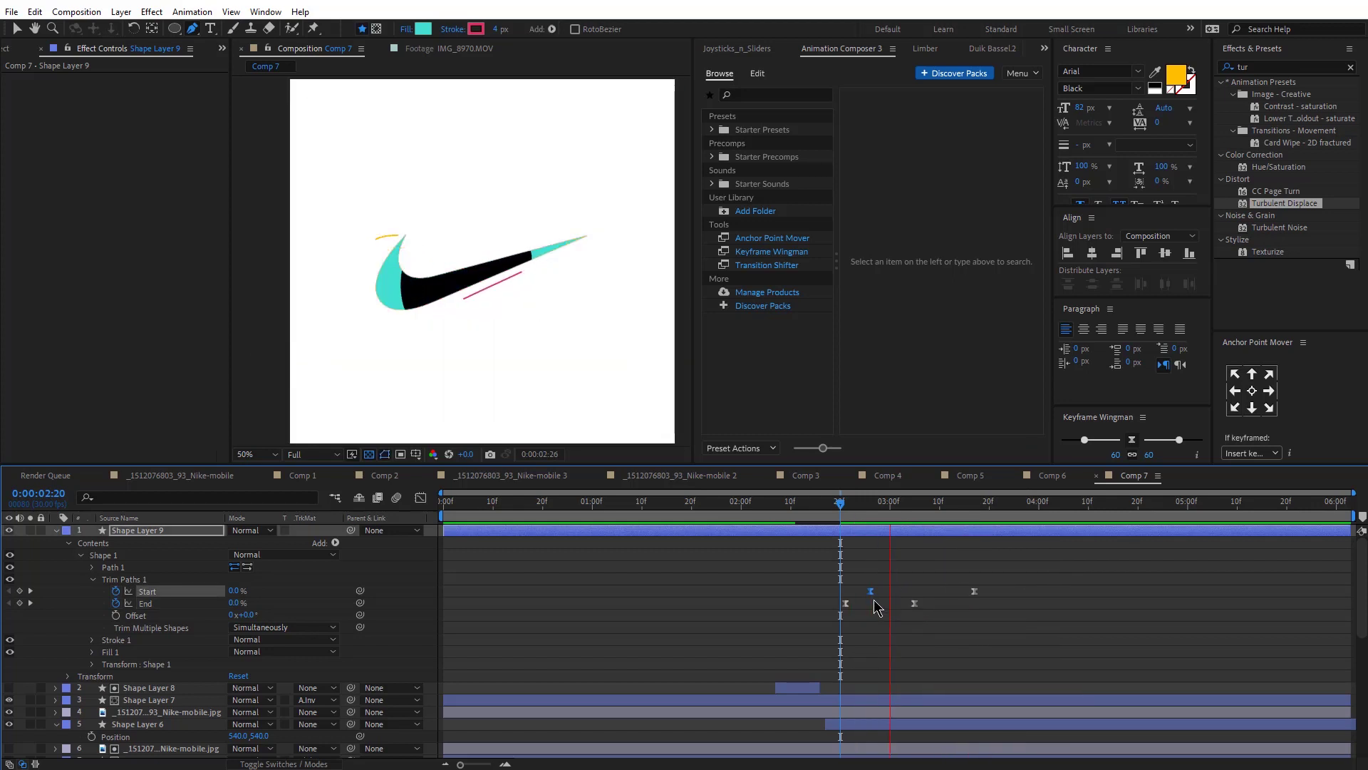
{"action": "key", "text": "space"}
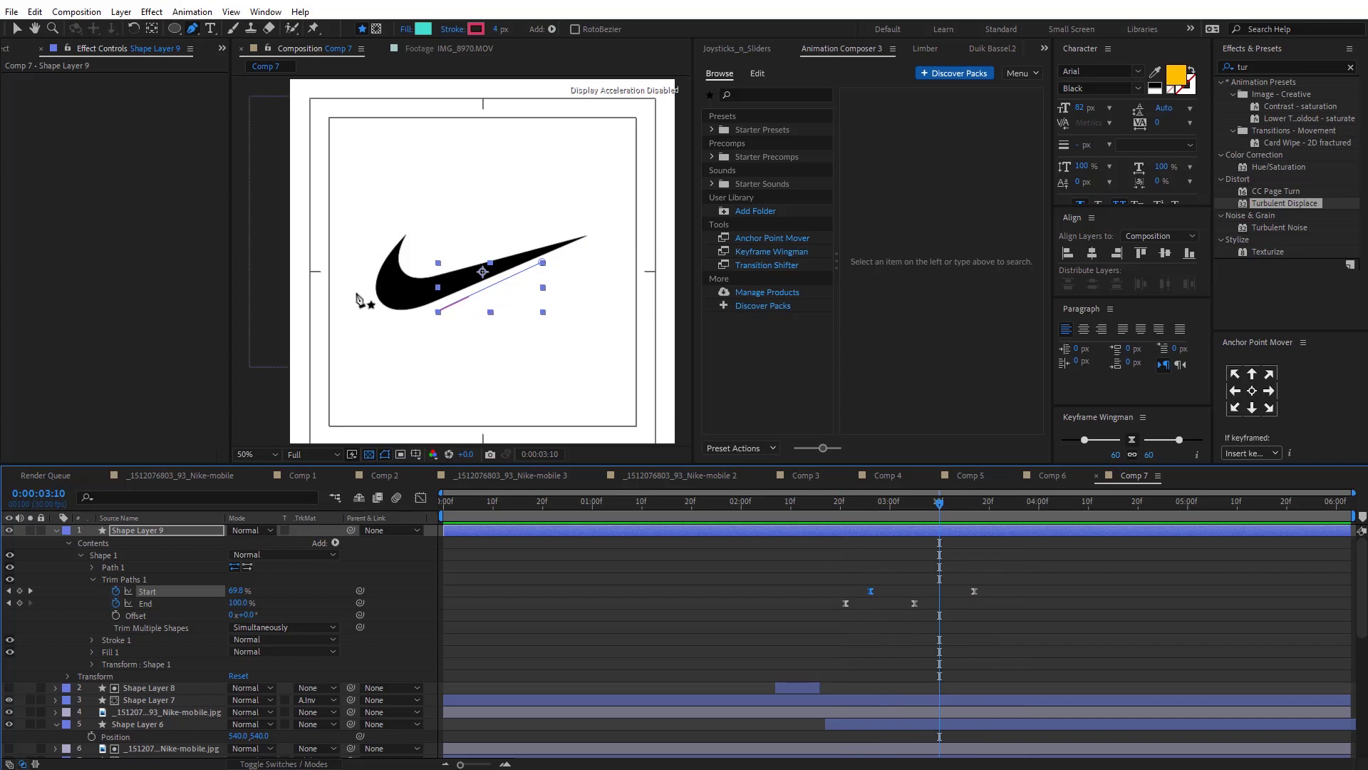
Draw a short curved pink stroke around the outside of the swoosh's lower bend on a new shape layer.
{"action": "scroll", "coordinate": [359, 300], "scroll_direction": "up", "scroll_amount": 2}
{"action": "left_click", "coordinate": [811, 563]}
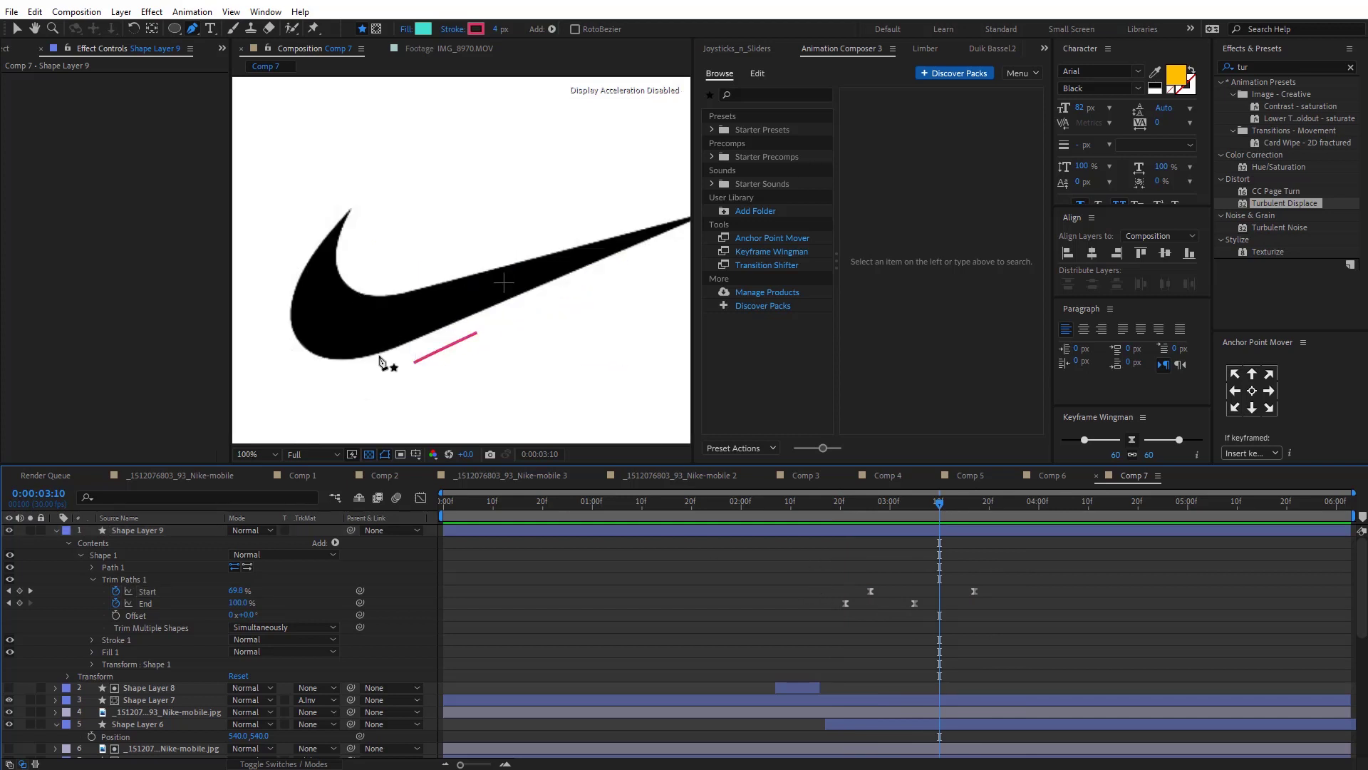
{"action": "left_click", "coordinate": [330, 369]}
{"action": "left_click", "coordinate": [283, 336]}
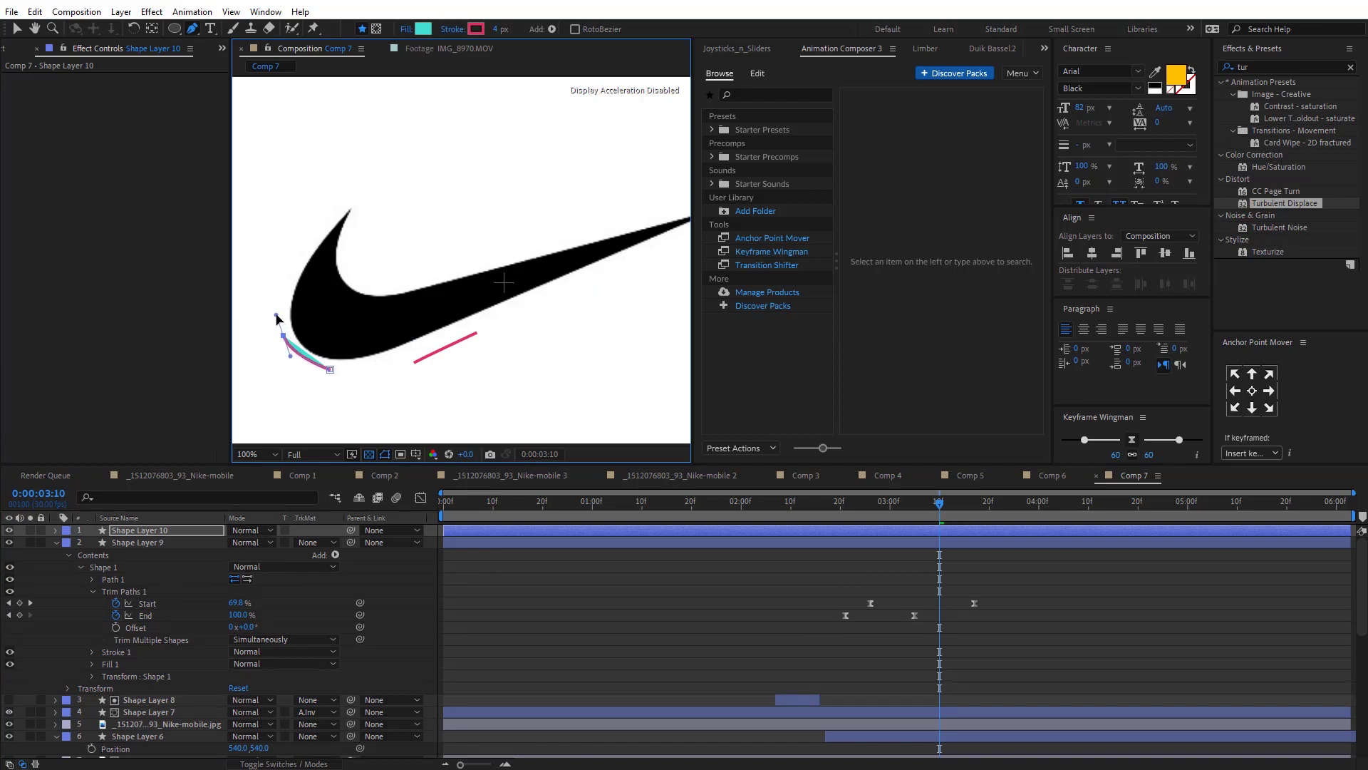
Set the fill of the curve on Shape Layer 10 to None and centre the layer's anchor point on it.
{"action": "left_click", "coordinate": [408, 29]}
{"action": "left_click", "coordinate": [1134, 449]}
{"action": "left_click", "coordinate": [1182, 531]}
{"action": "left_click", "coordinate": [305, 359]}
{"action": "key", "text": "v"}
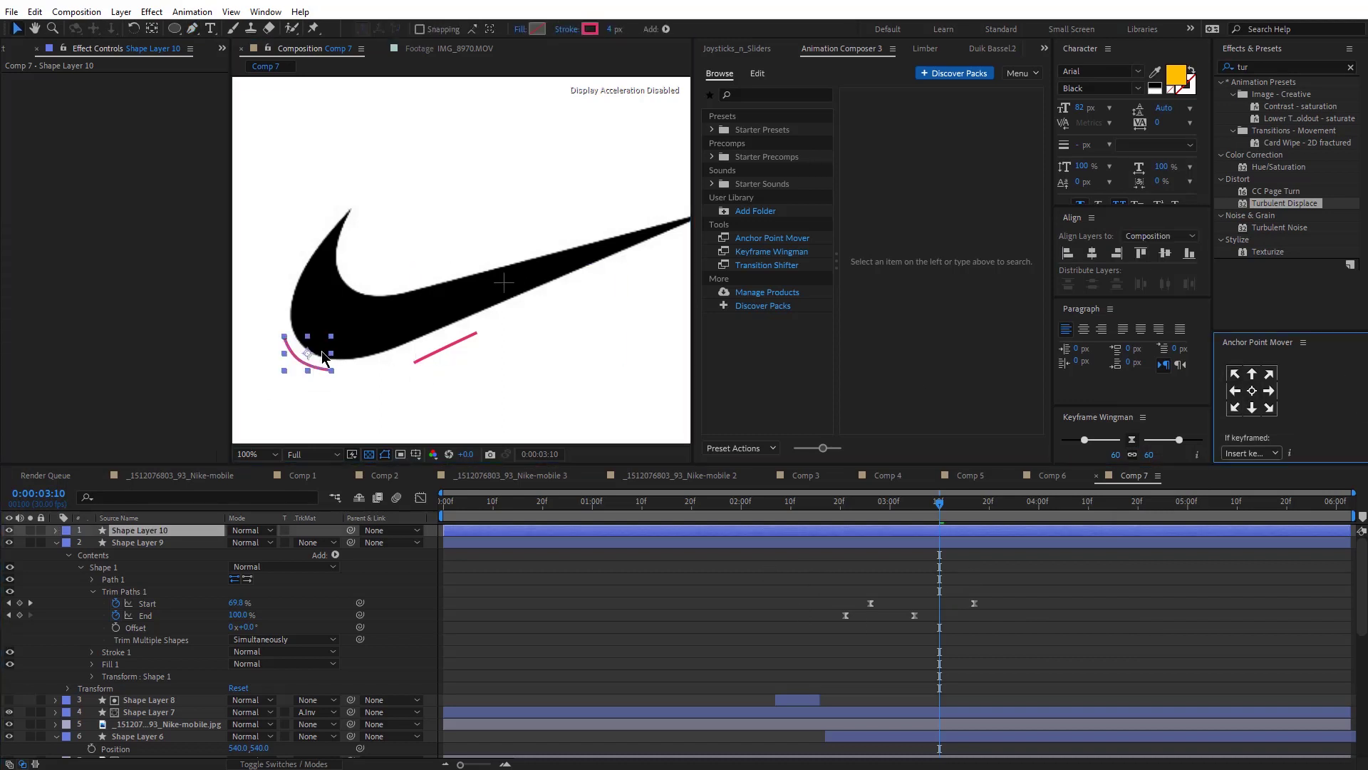
Preview the animation from 0:03:08 with the new curved stroke, and play the whole composition from the start.
{"action": "left_click", "coordinate": [929, 505]}
{"action": "left_click", "coordinate": [900, 542]}
{"action": "left_click", "coordinate": [884, 532]}
{"action": "key", "text": "space"}
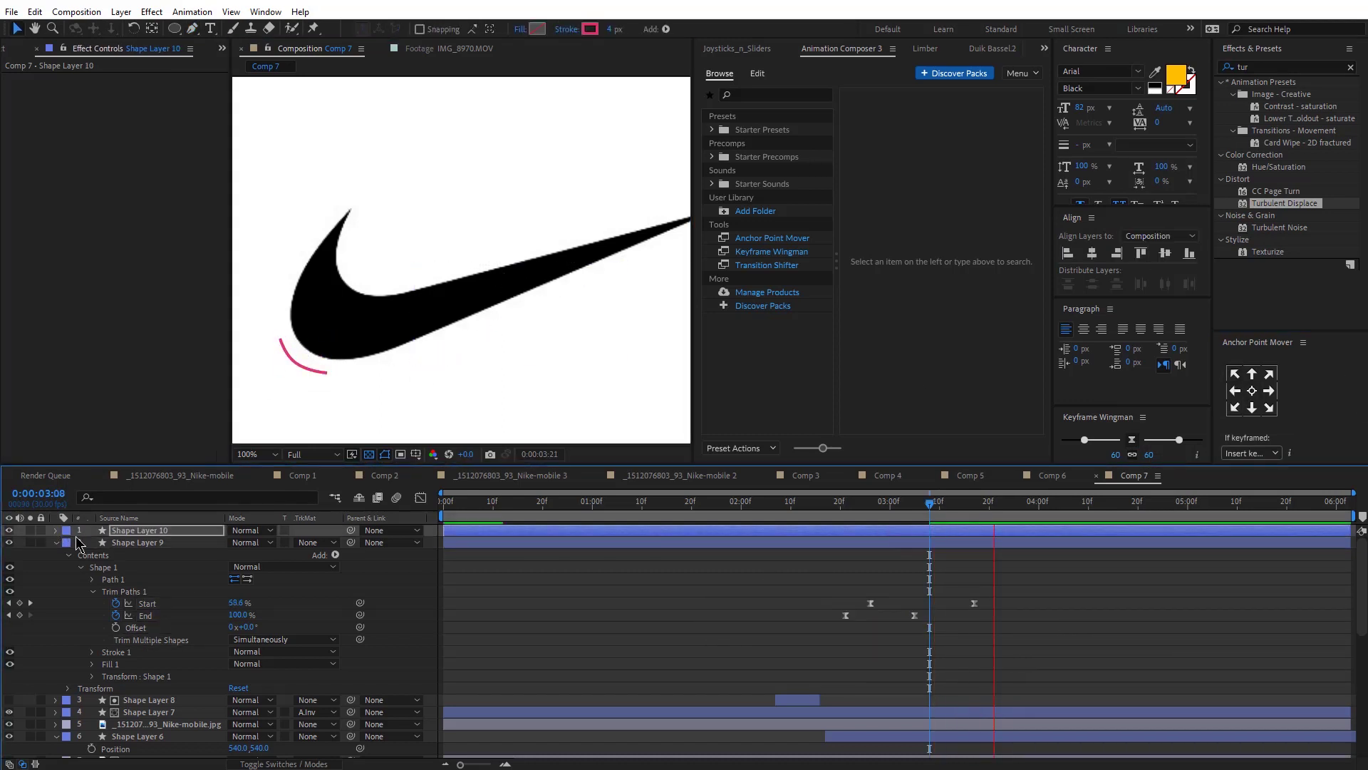
{"action": "key", "text": "space"}
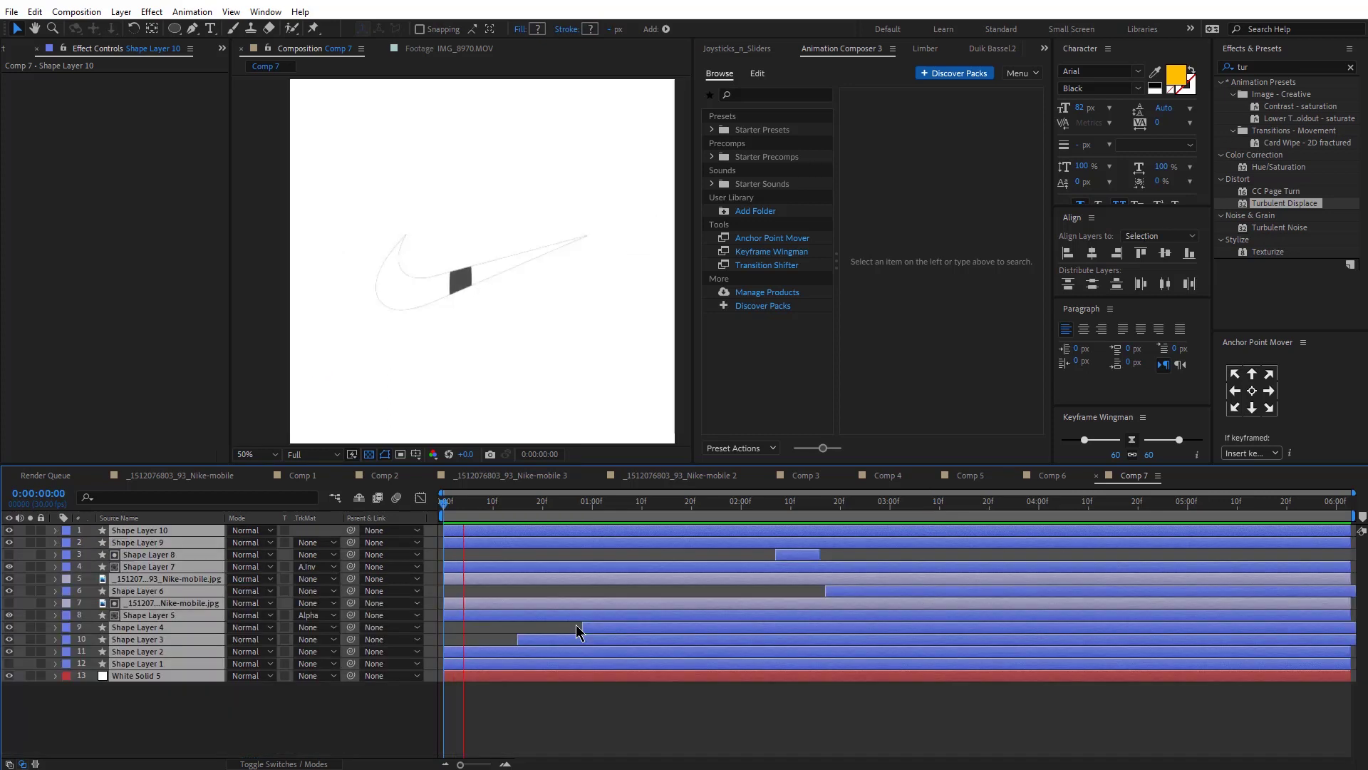